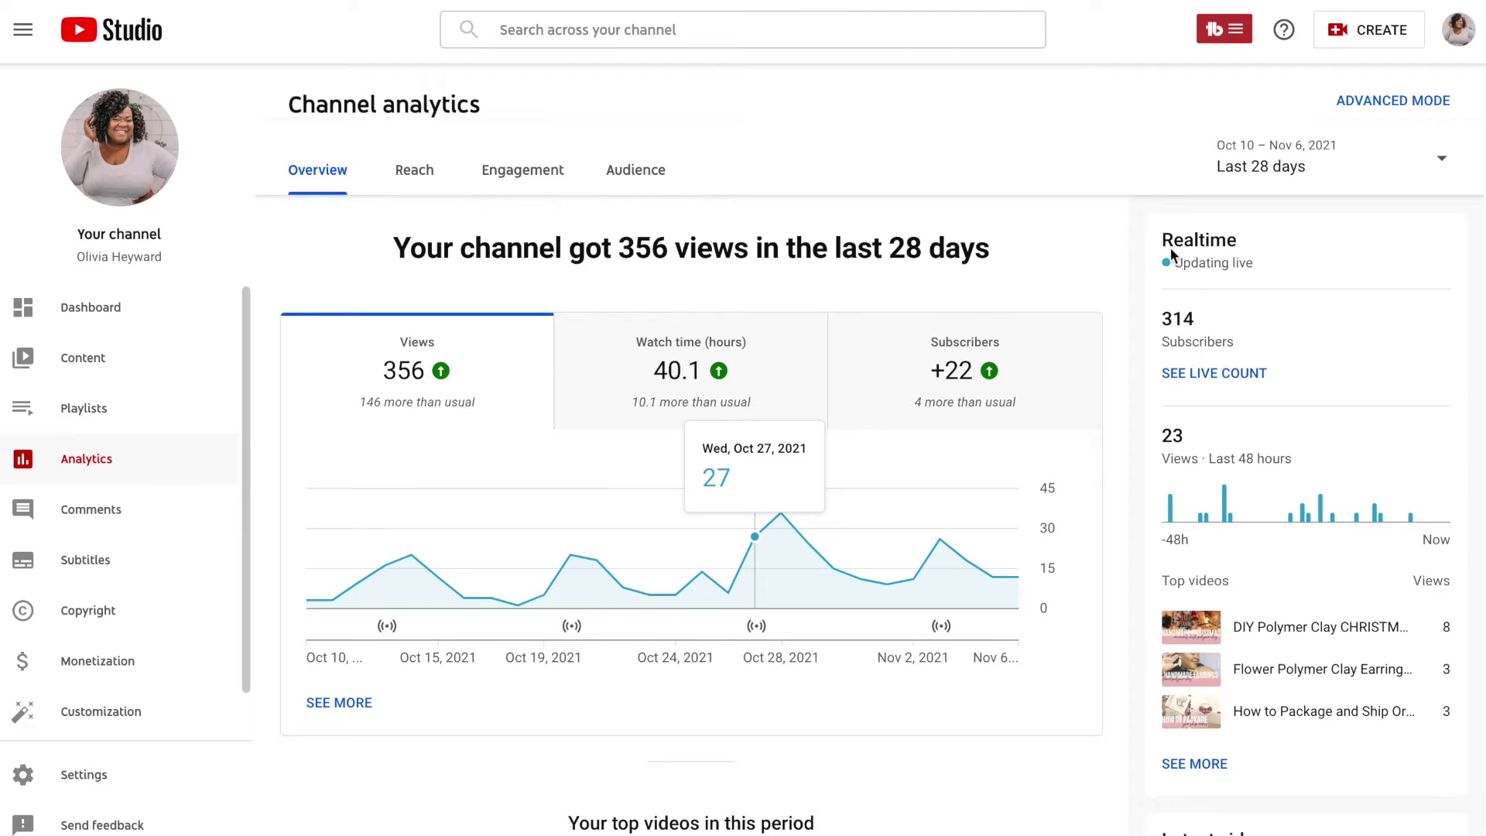
# - Examine the Realtime figures and the latest video's performance, including the typical range for its impressions click-through rate
pyautogui.scroll(-1, 1260, 406)
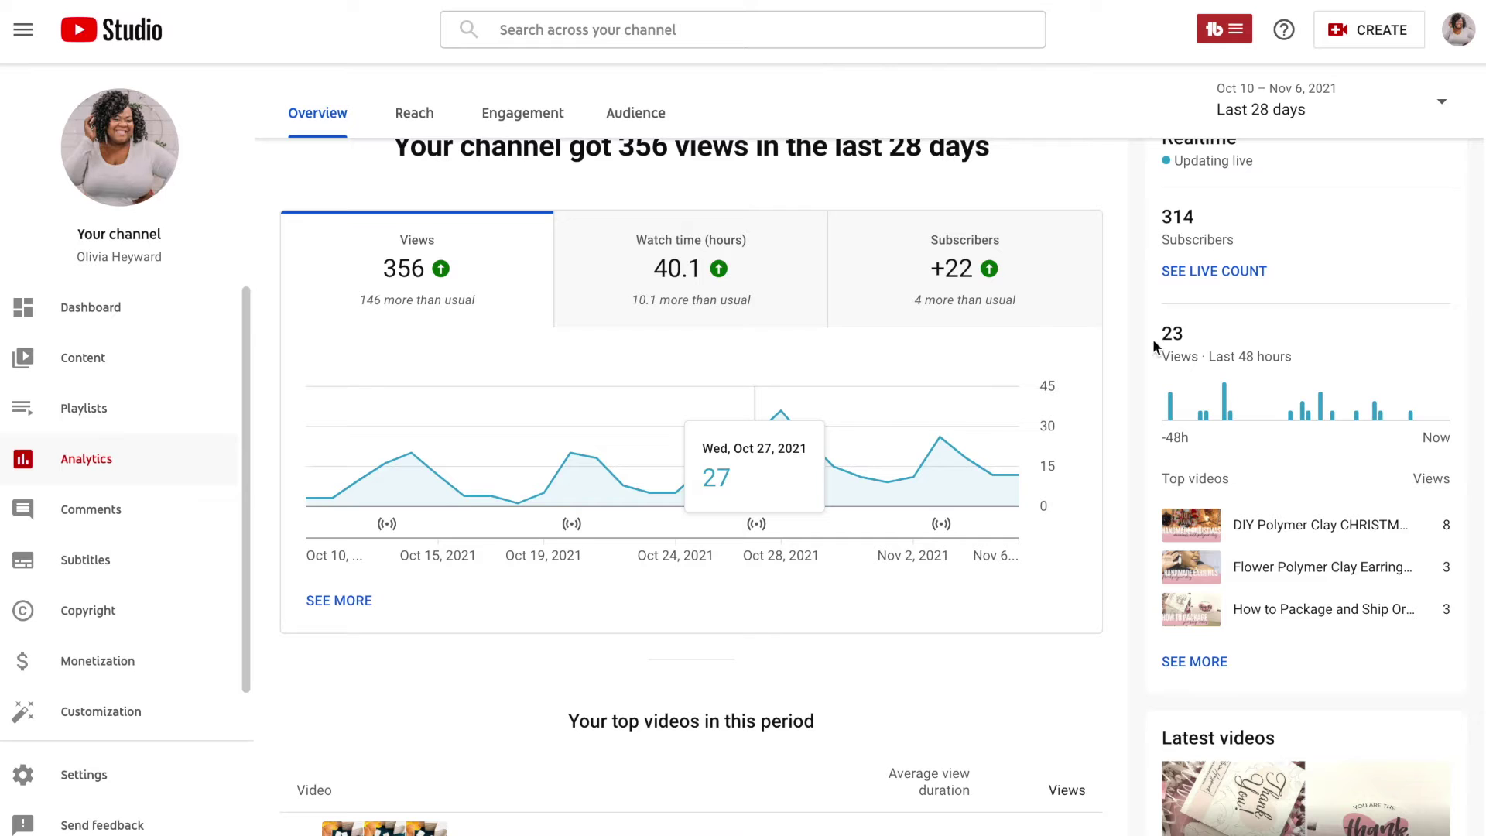
pyautogui.scroll(-2, 1289, 484)
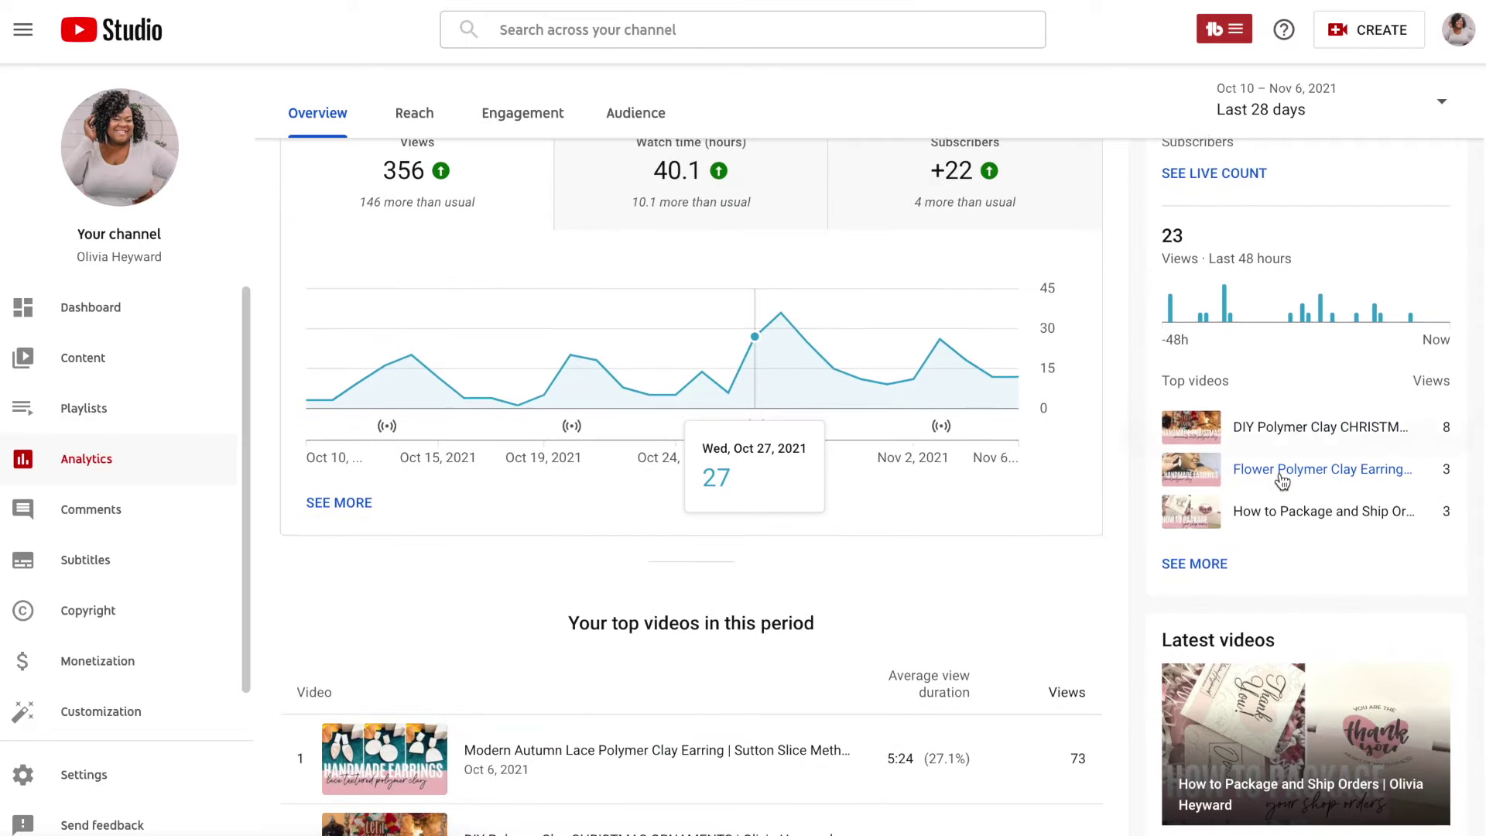
pyautogui.scroll(-1, 1279, 480)
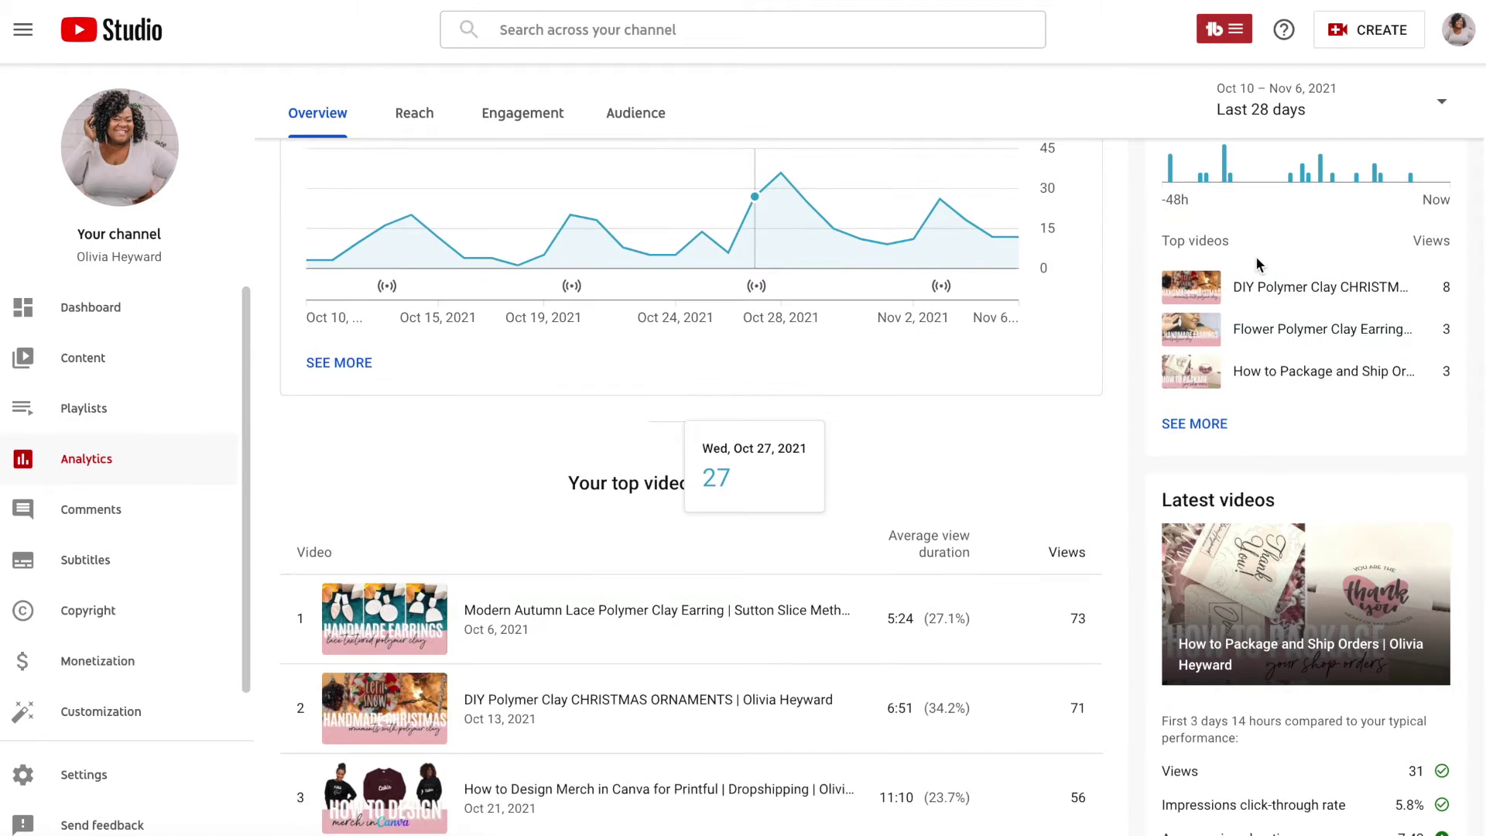
pyautogui.scroll(3, 1330, 248)
pyautogui.scroll(1, 1330, 251)
pyautogui.scroll(-4, 1308, 297)
pyautogui.scroll(-1, 1283, 481)
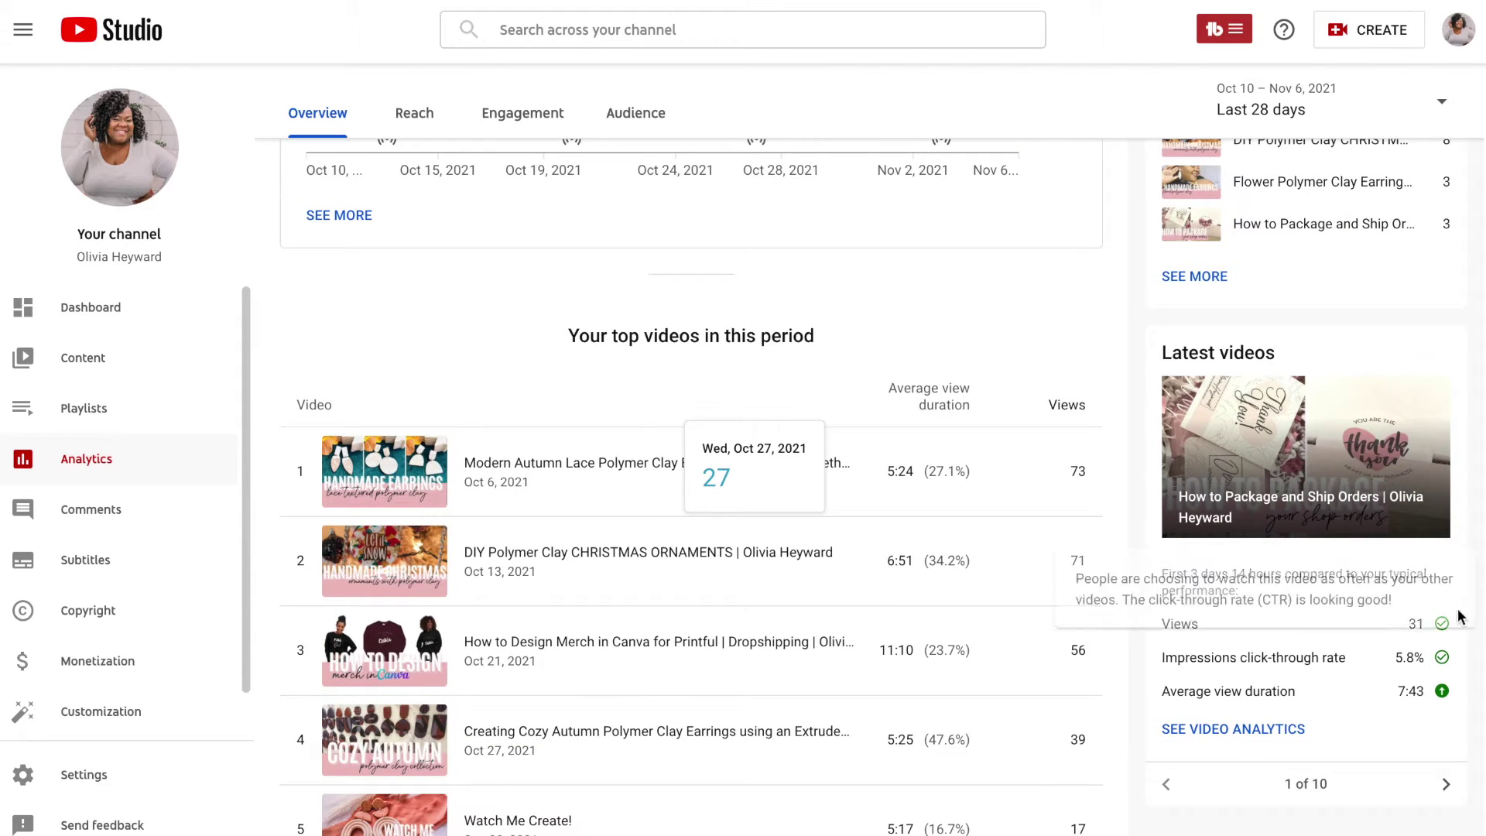
pyautogui.moveTo(1443, 662)
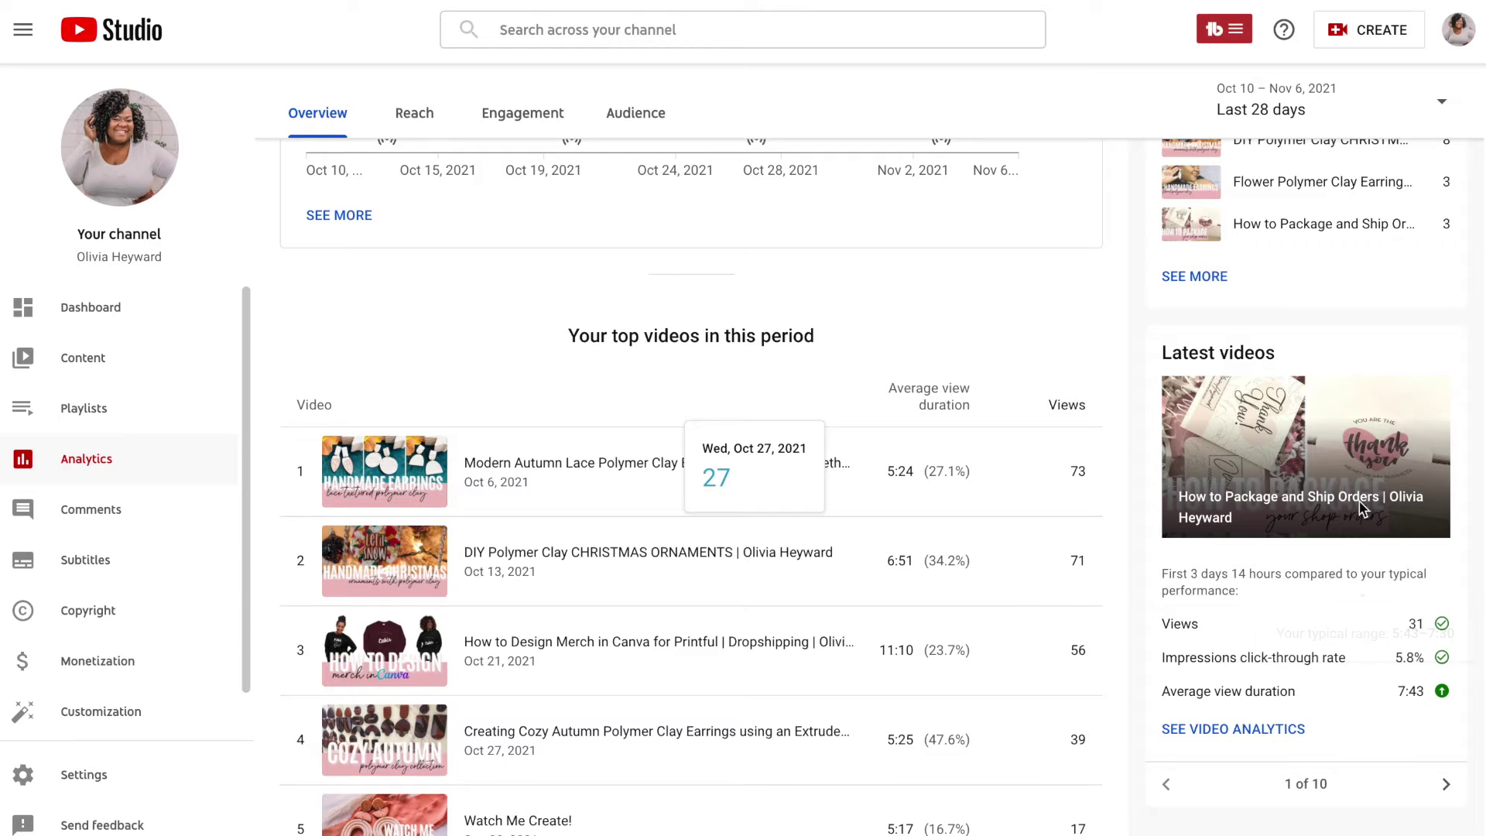
# - Look through the channel's top videos for the last 28 days, with their average view durations and views
pyautogui.scroll(-4, 1350, 520)
pyautogui.scroll(2, 763, 537)
pyautogui.scroll(4, 734, 542)
pyautogui.scroll(-7, 733, 542)
pyautogui.scroll(-3, 733, 541)
pyautogui.scroll(9, 734, 540)
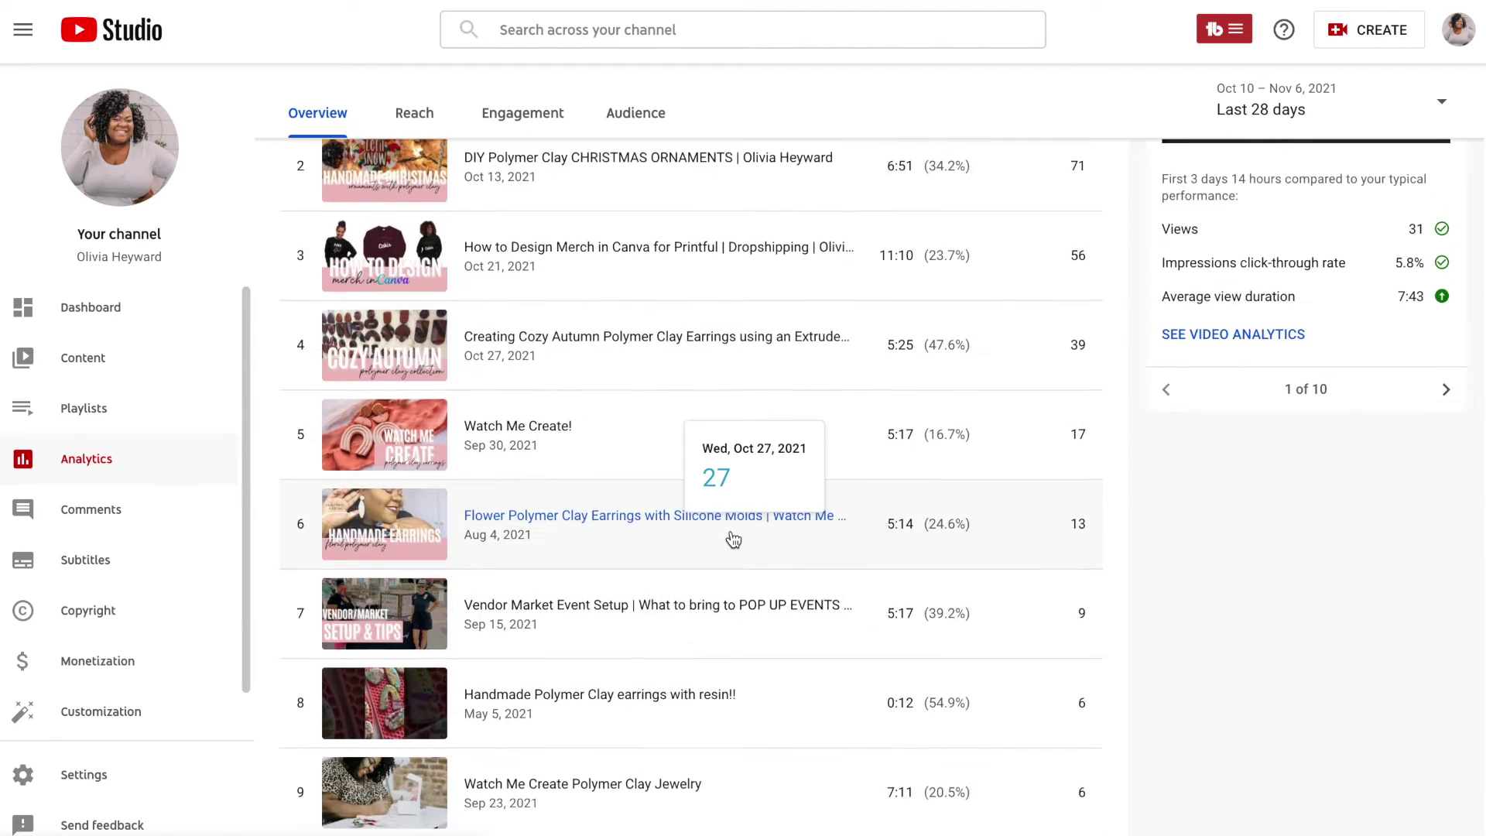
pyautogui.scroll(5, 734, 540)
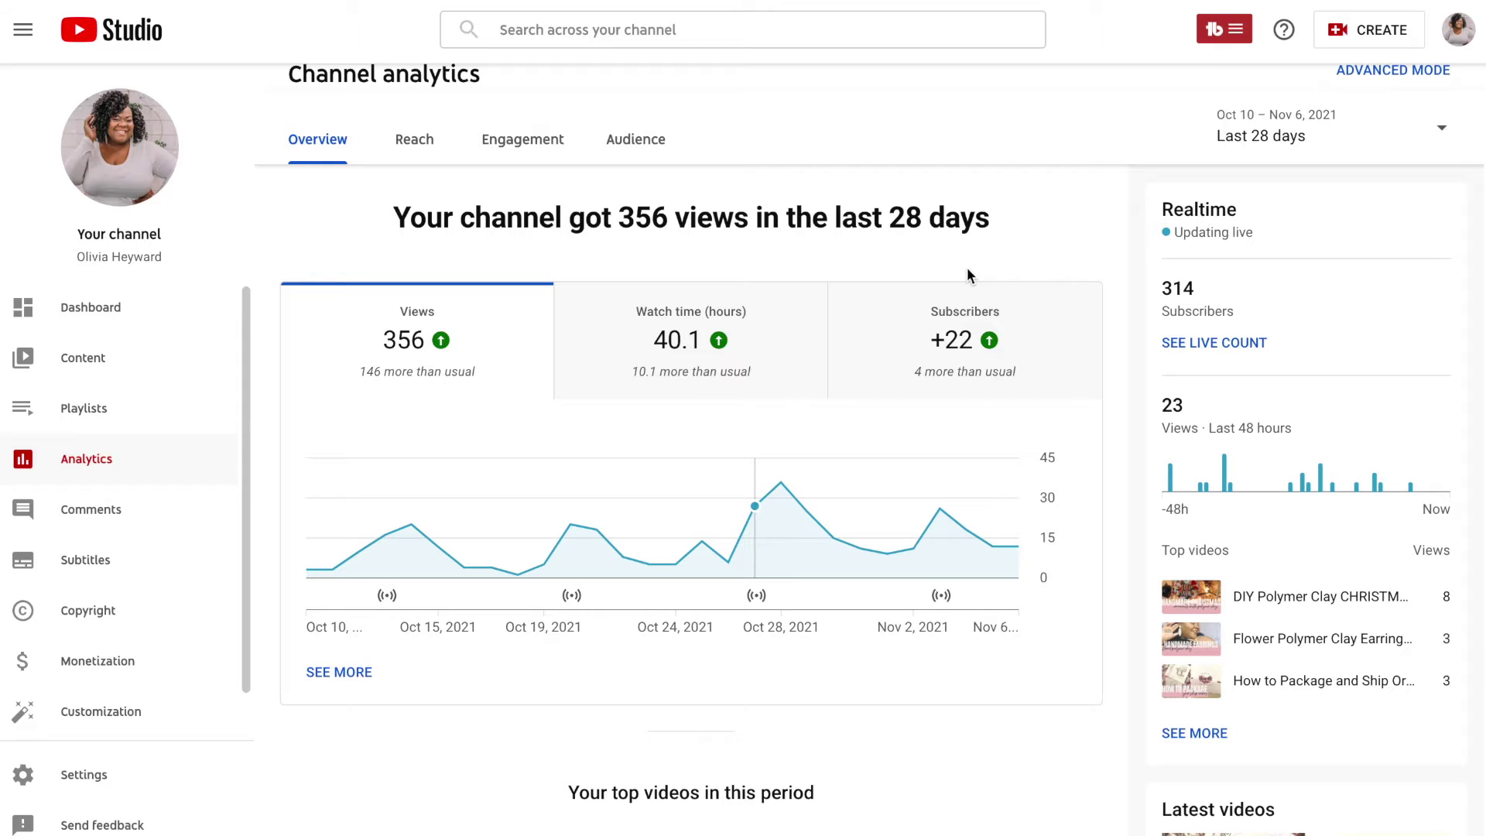
# - View the channel overview for November and for October, including October's chart and top videos
pyautogui.click(1413, 133)
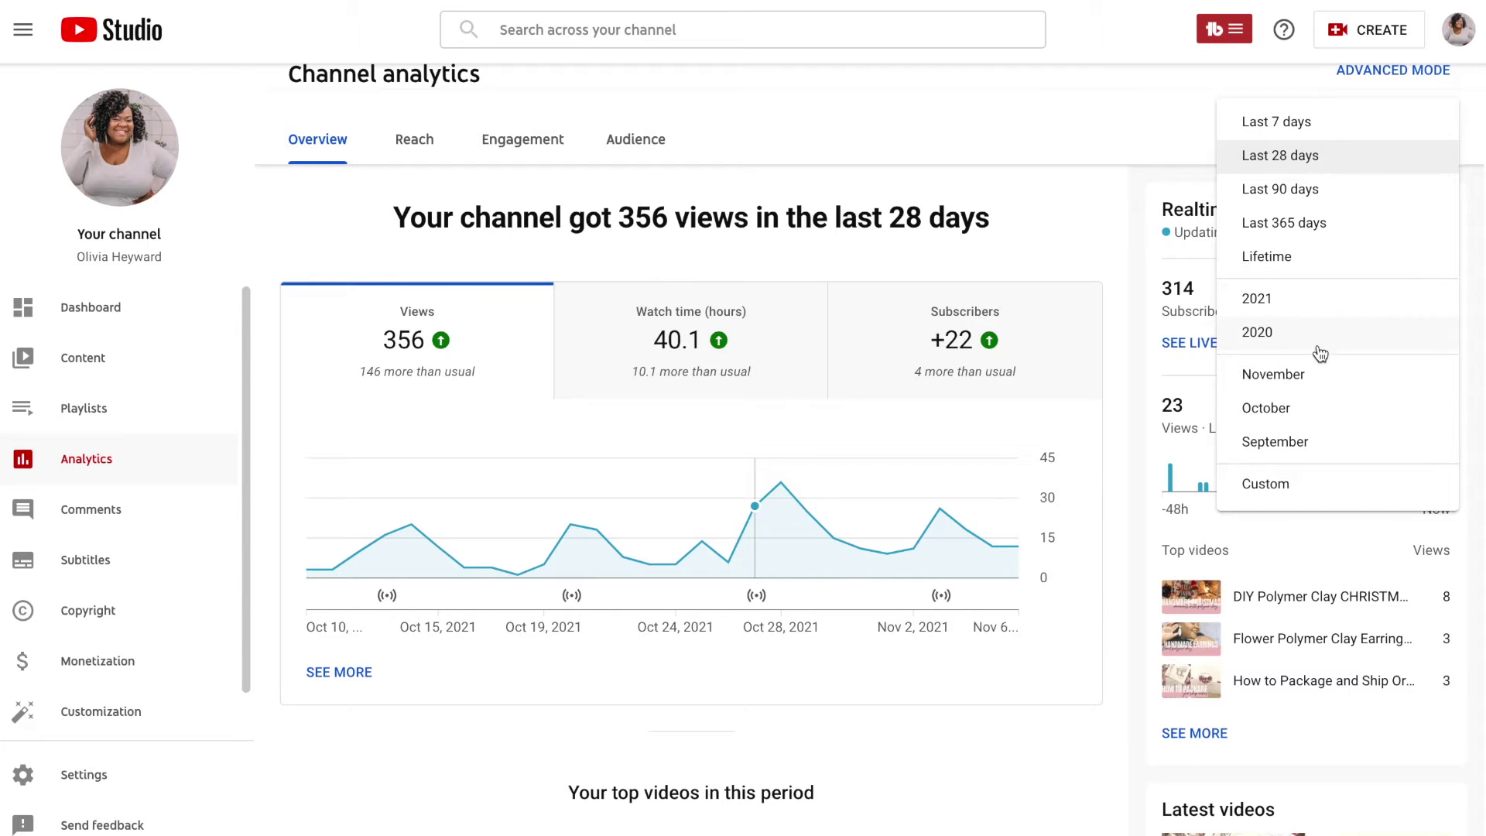
pyautogui.click(1299, 378)
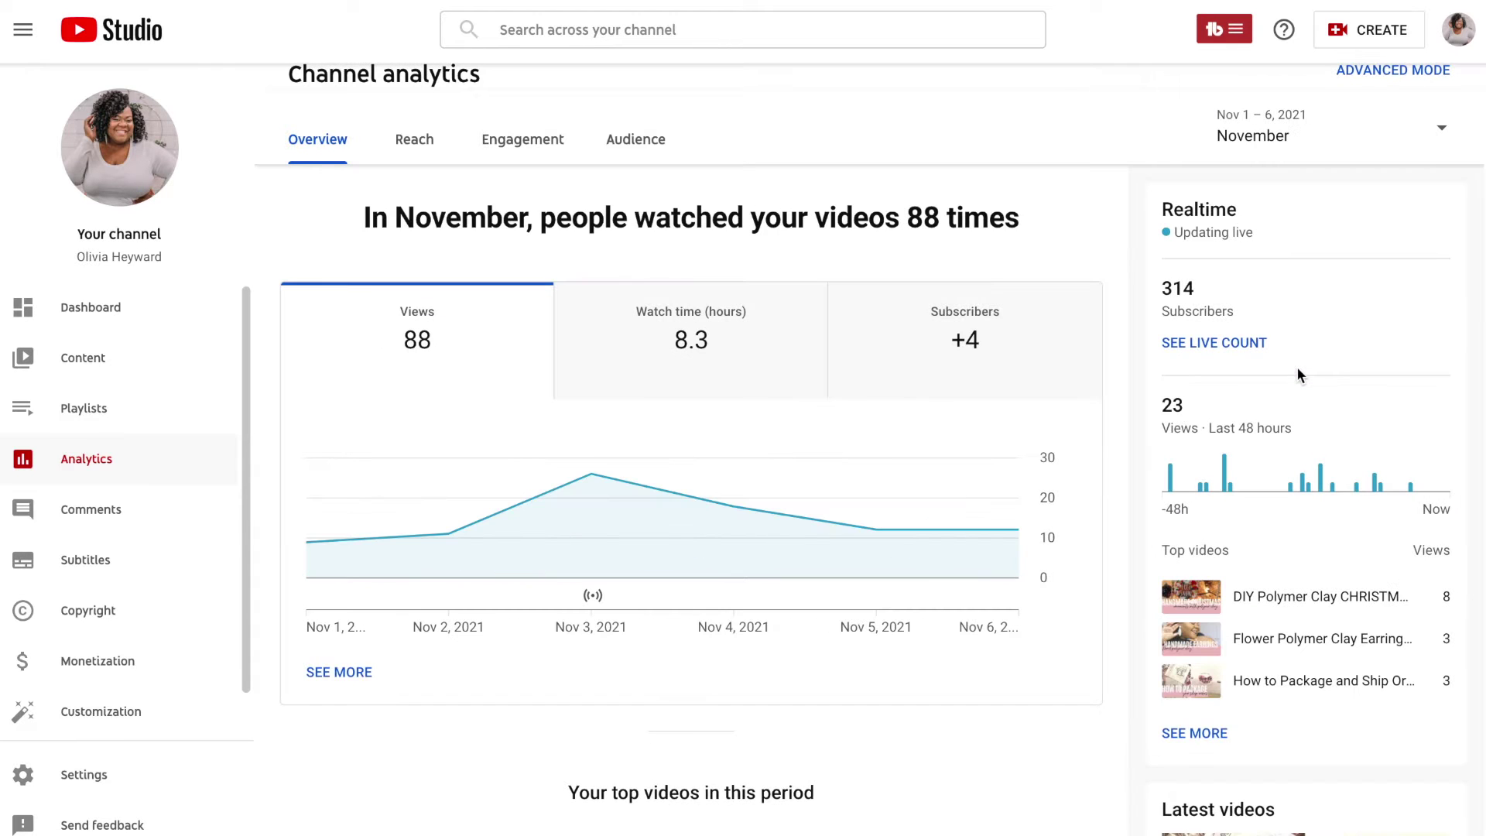
pyautogui.click(1306, 136)
pyautogui.click(1308, 404)
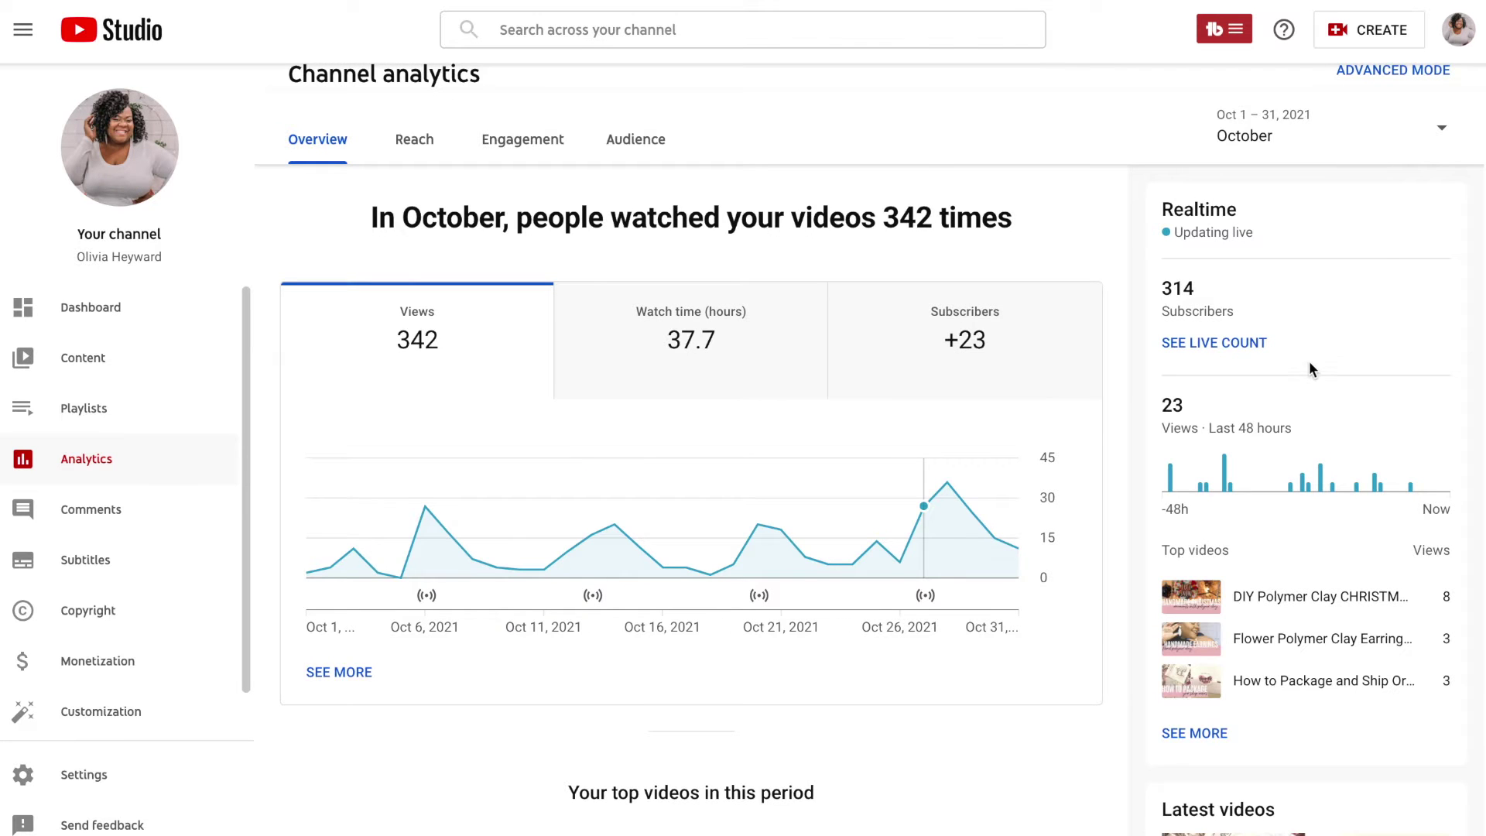
pyautogui.scroll(-2, 1308, 354)
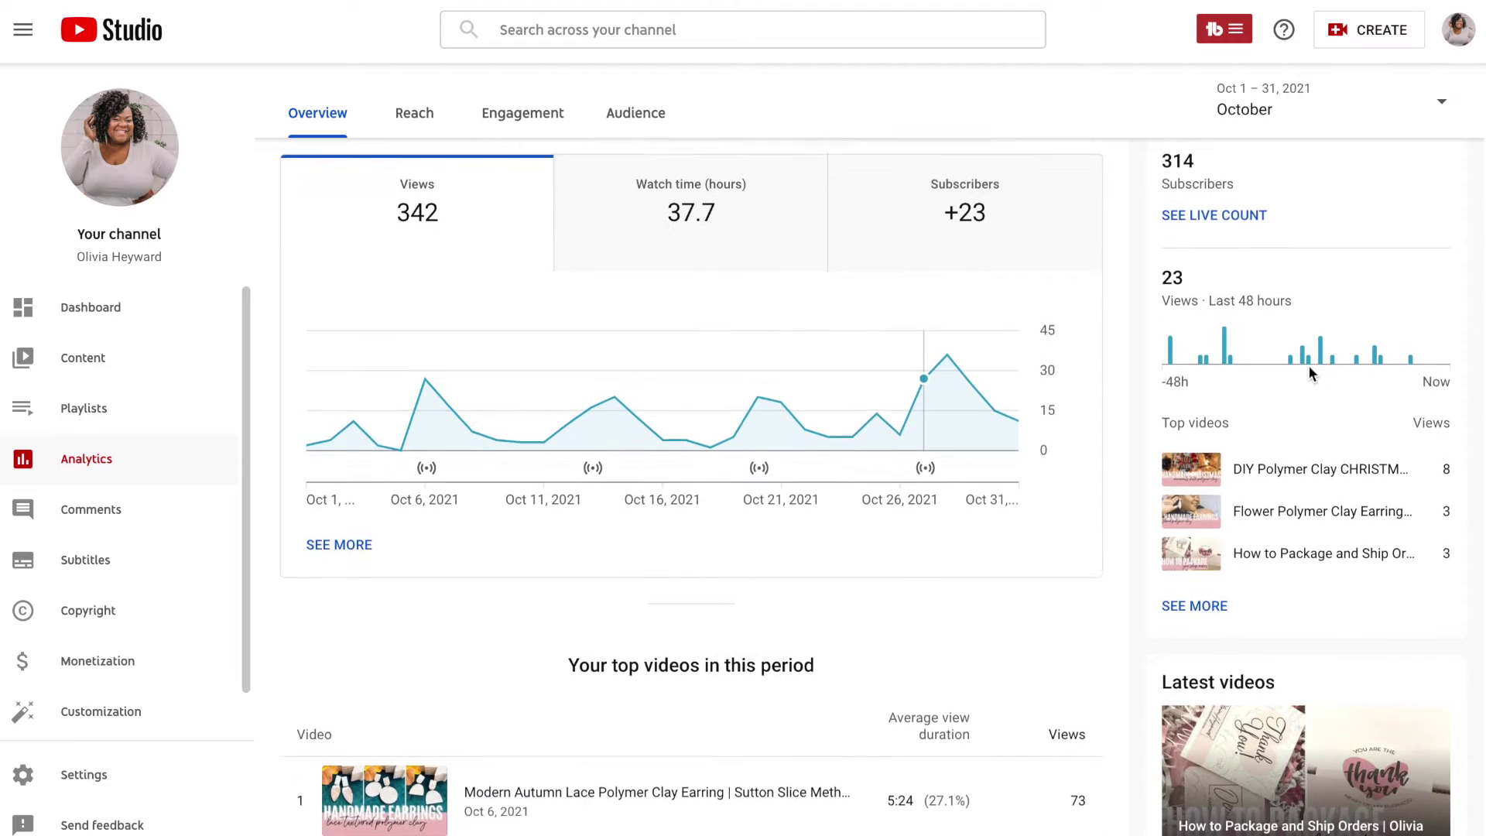
pyautogui.scroll(1, 1308, 370)
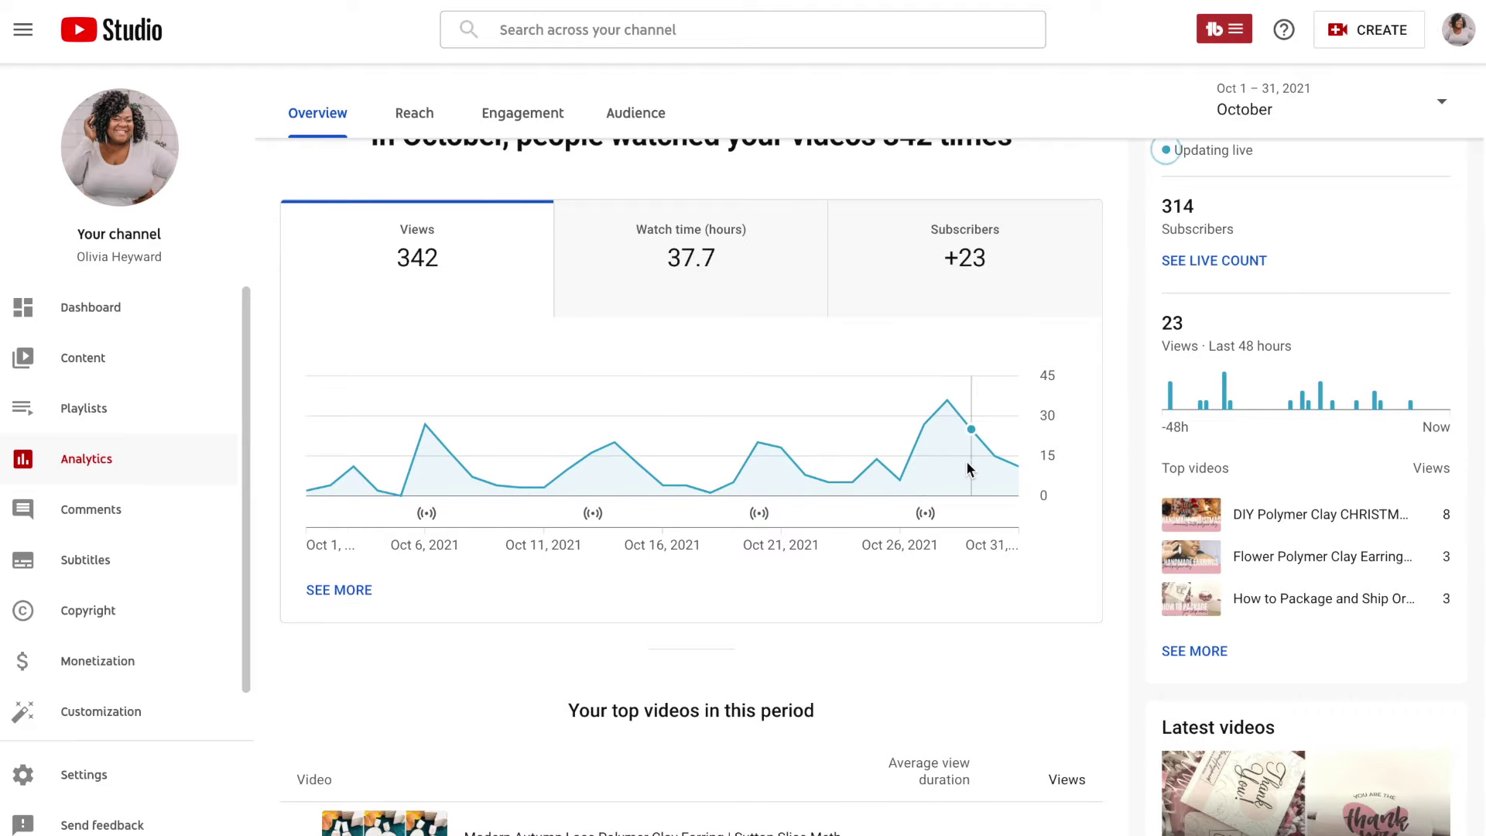
pyautogui.scroll(-10, 968, 468)
pyautogui.scroll(10, 969, 470)
# - Set the analytics period to Lifetime and review the overview's views chart and top videos
pyautogui.click(1348, 170)
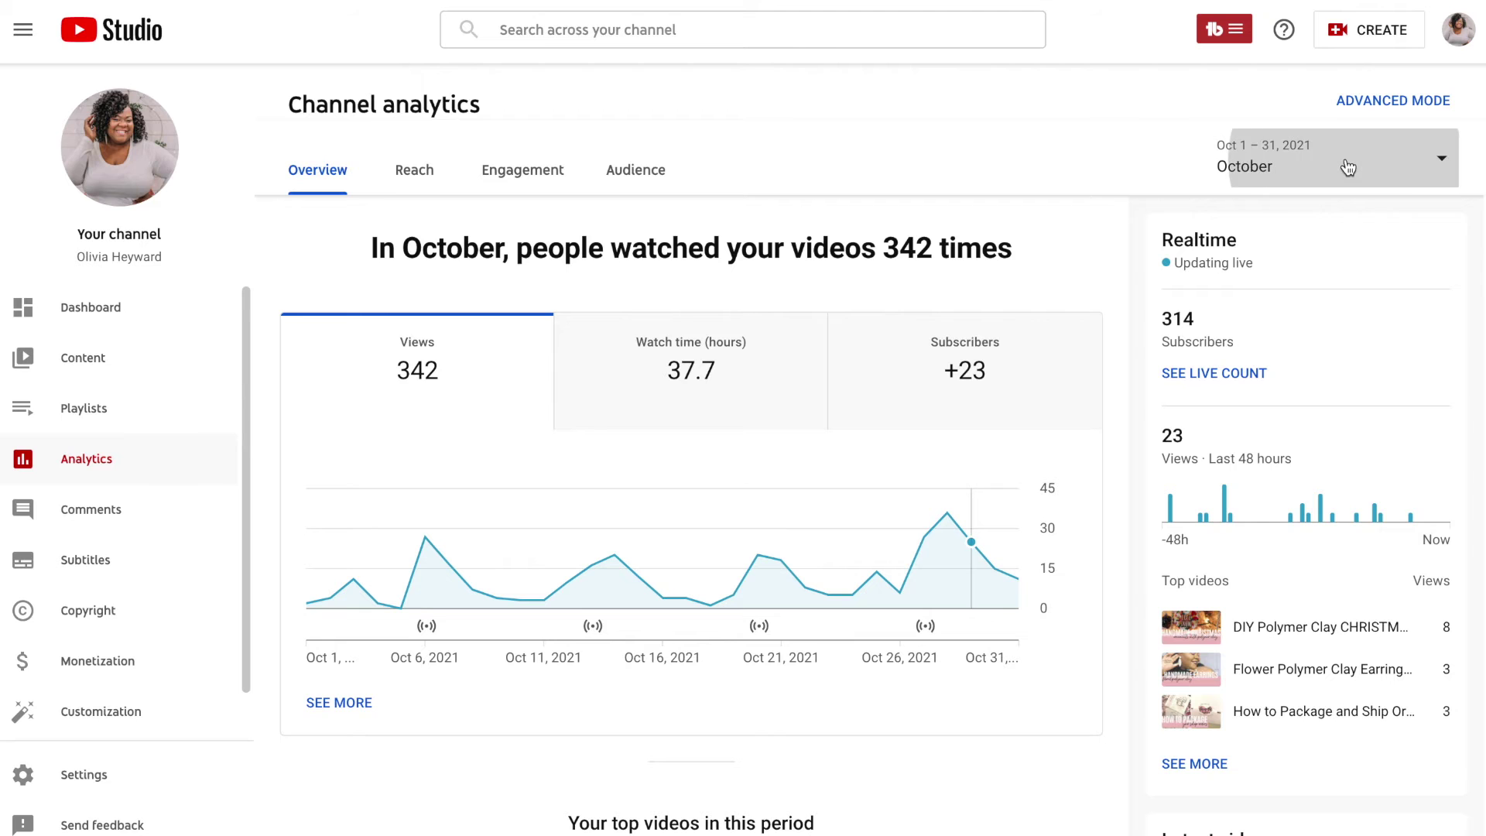
pyautogui.click(1301, 298)
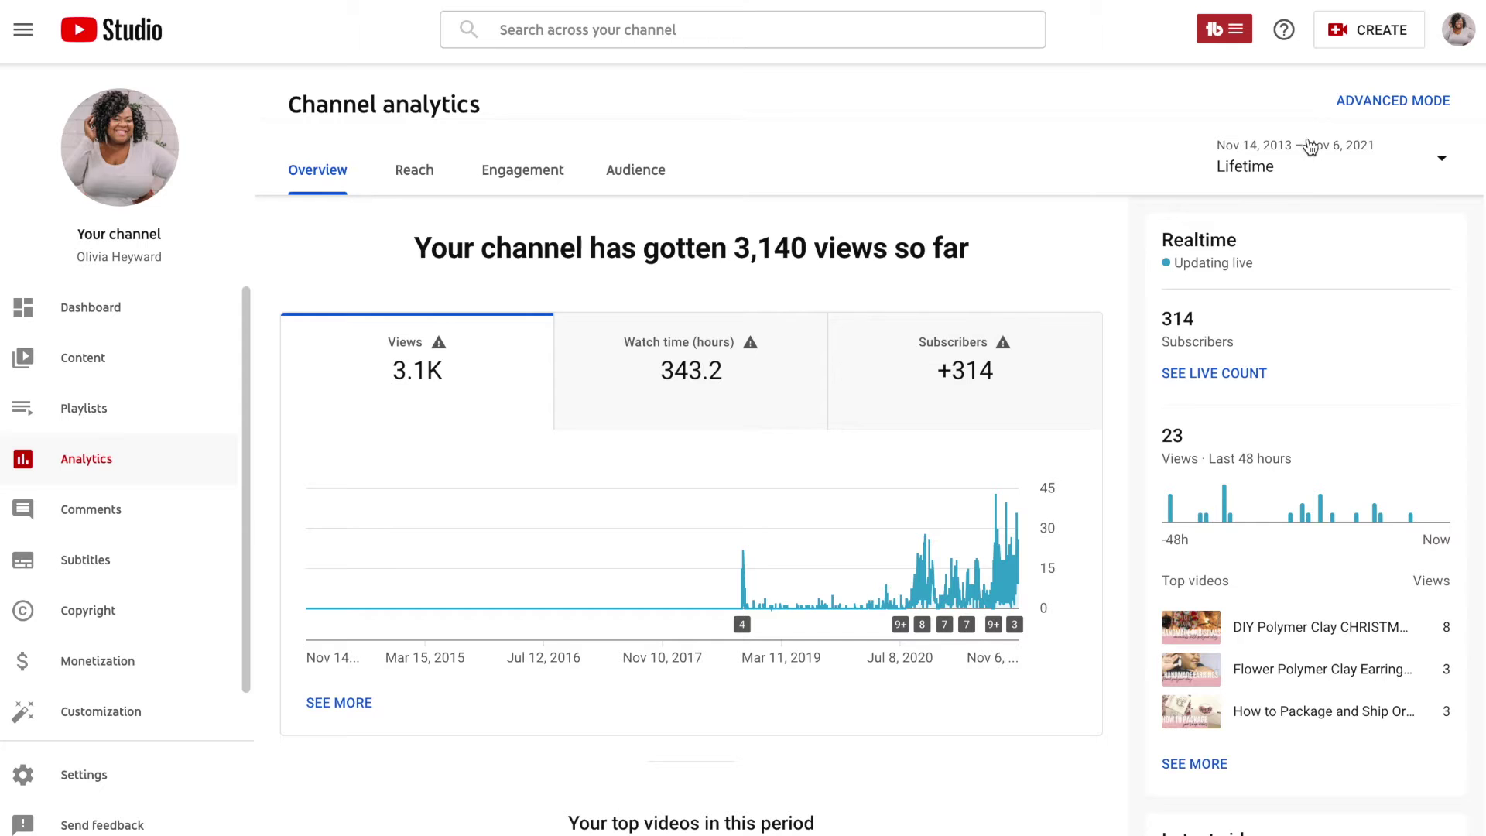
pyautogui.scroll(-1, 1201, 331)
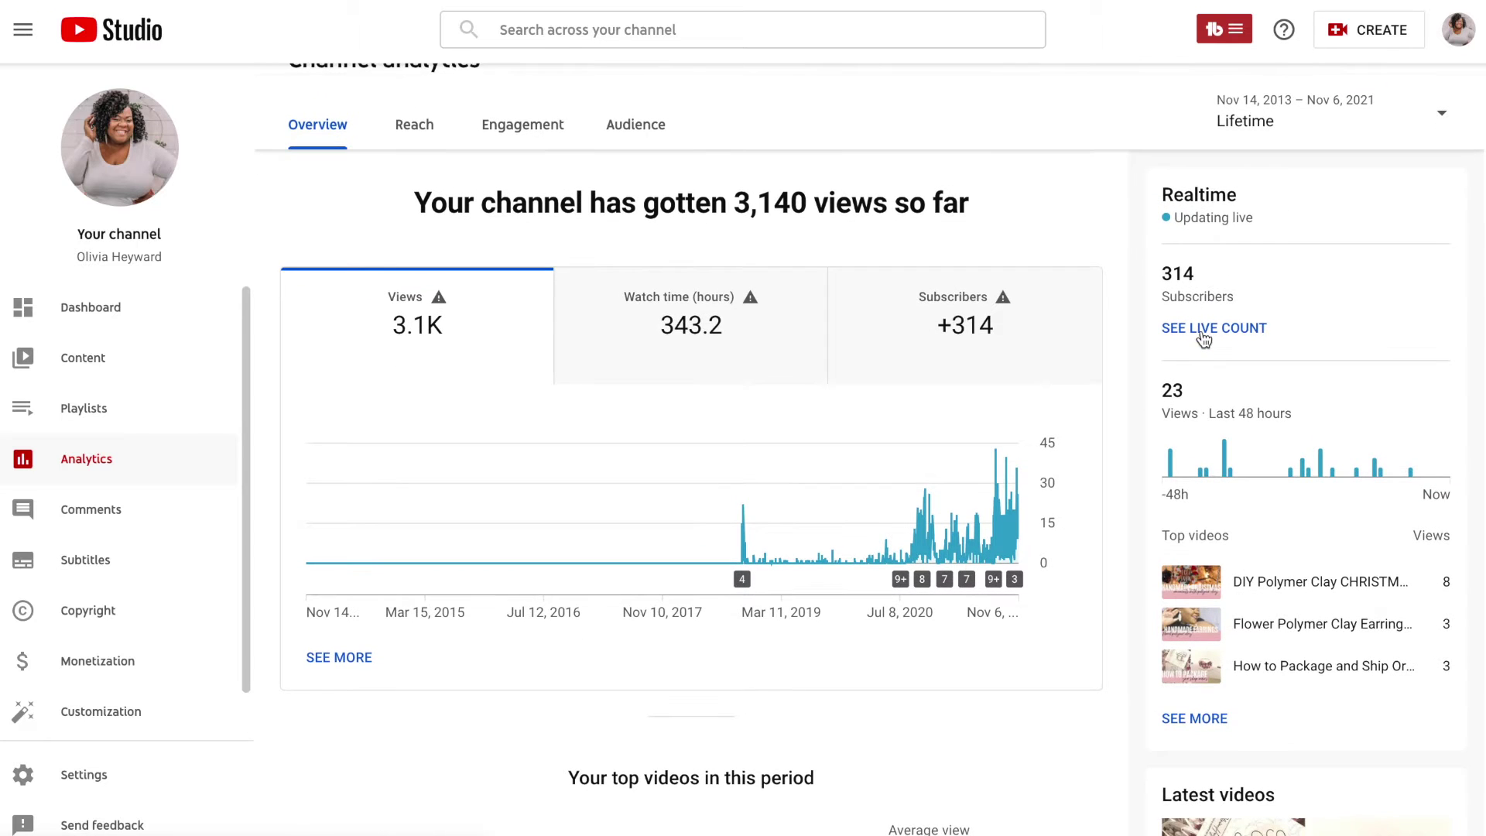
pyautogui.scroll(-3, 1041, 397)
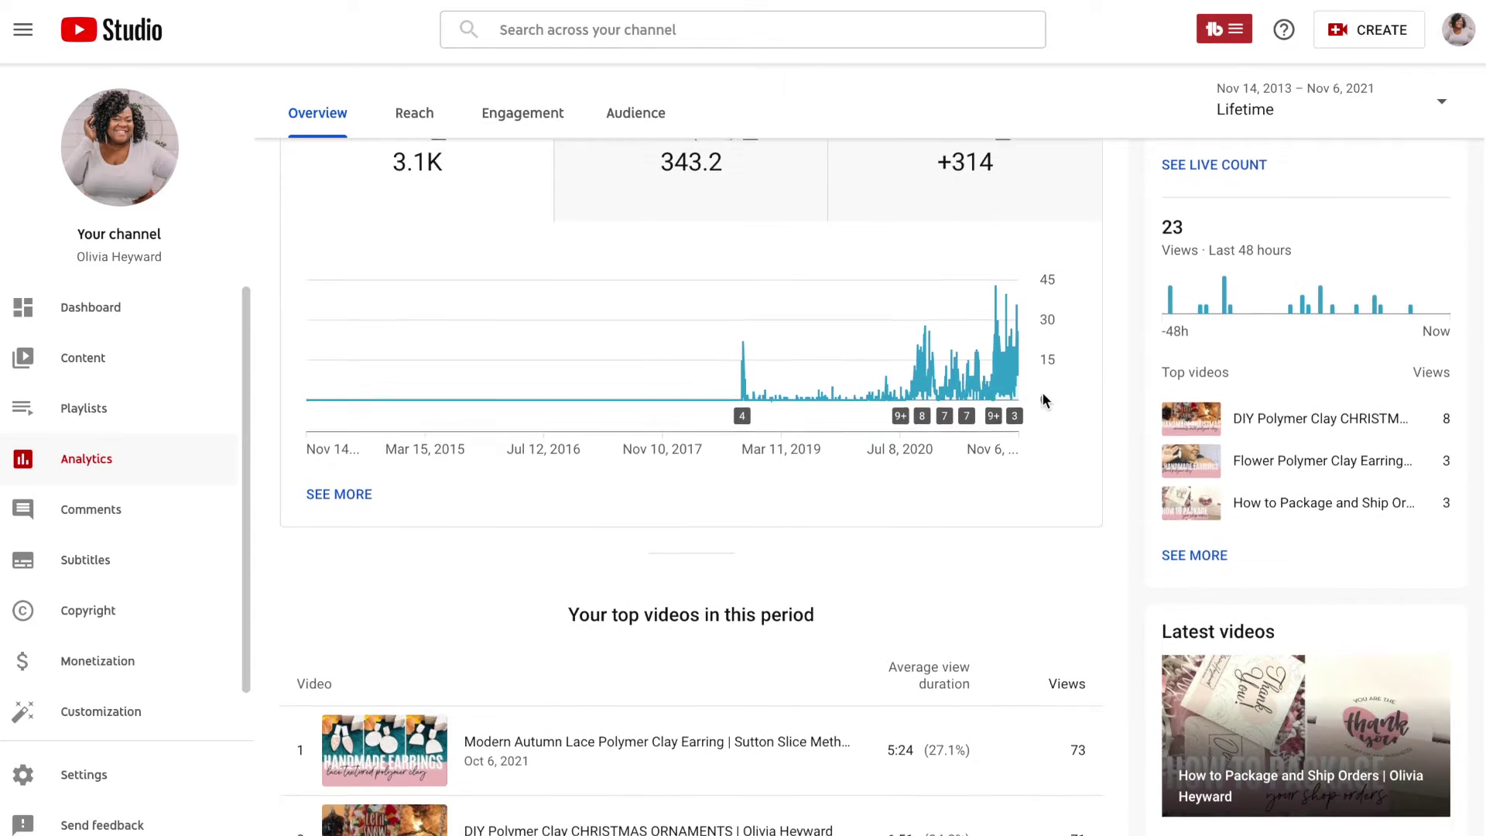
pyautogui.scroll(-1, 1041, 398)
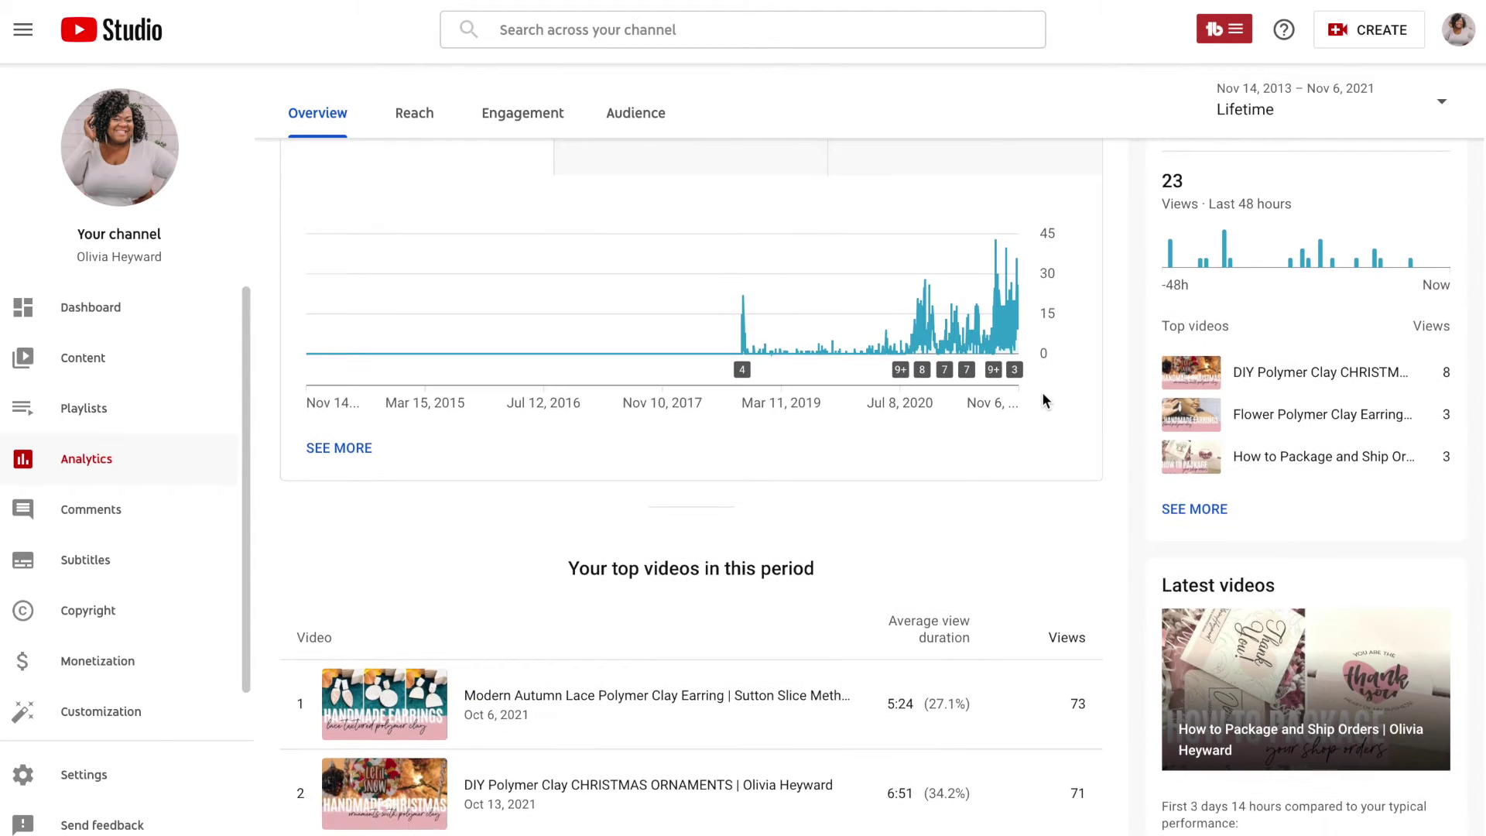
# - Open the Reach analytics and examine the impressions chart, the traffic source types and how impressions led to watch time
pyautogui.scroll(5, 1042, 398)
pyautogui.click(424, 169)
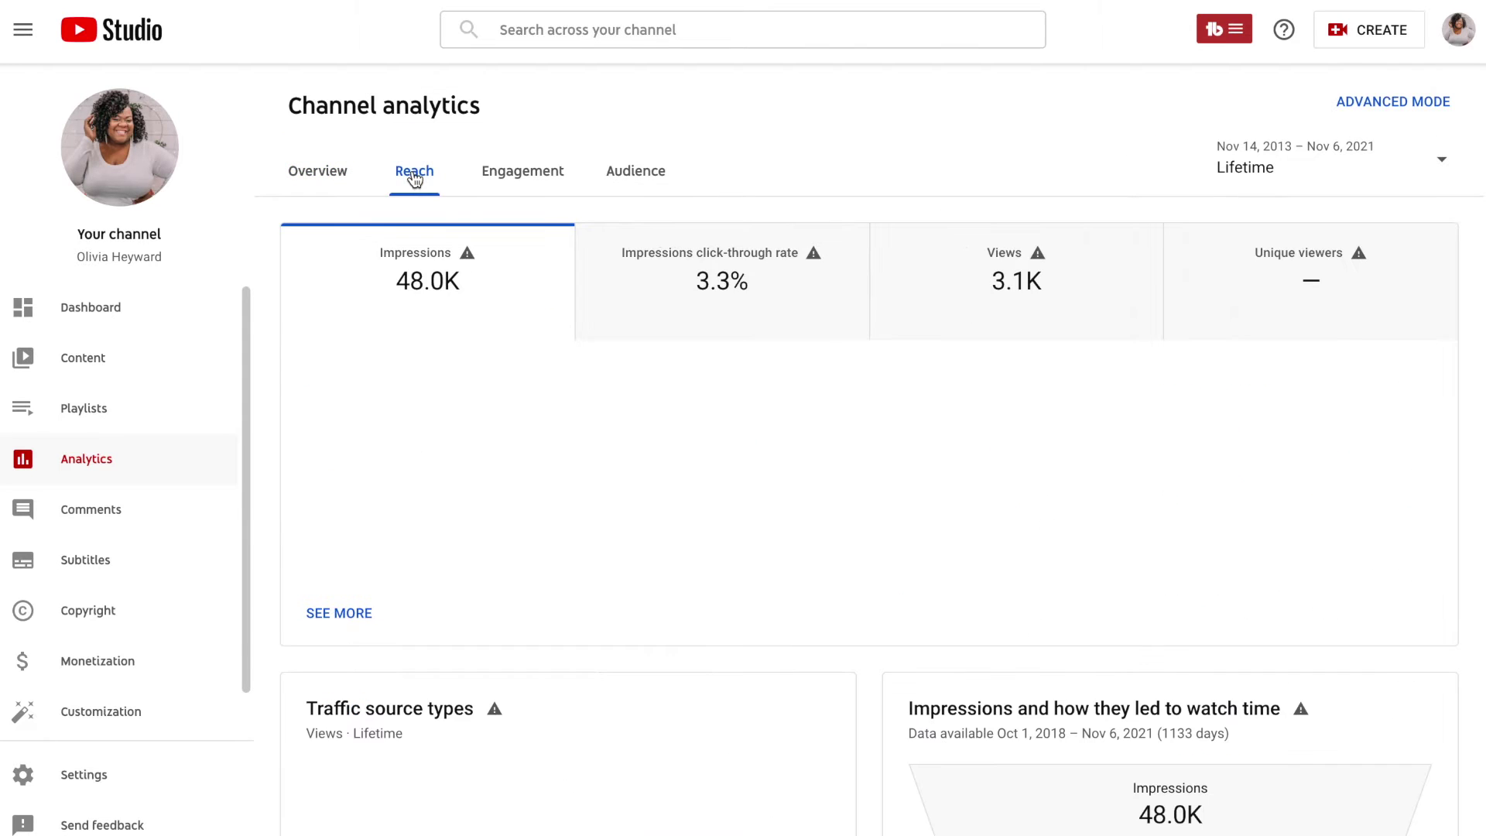
pyautogui.scroll(-1, 550, 266)
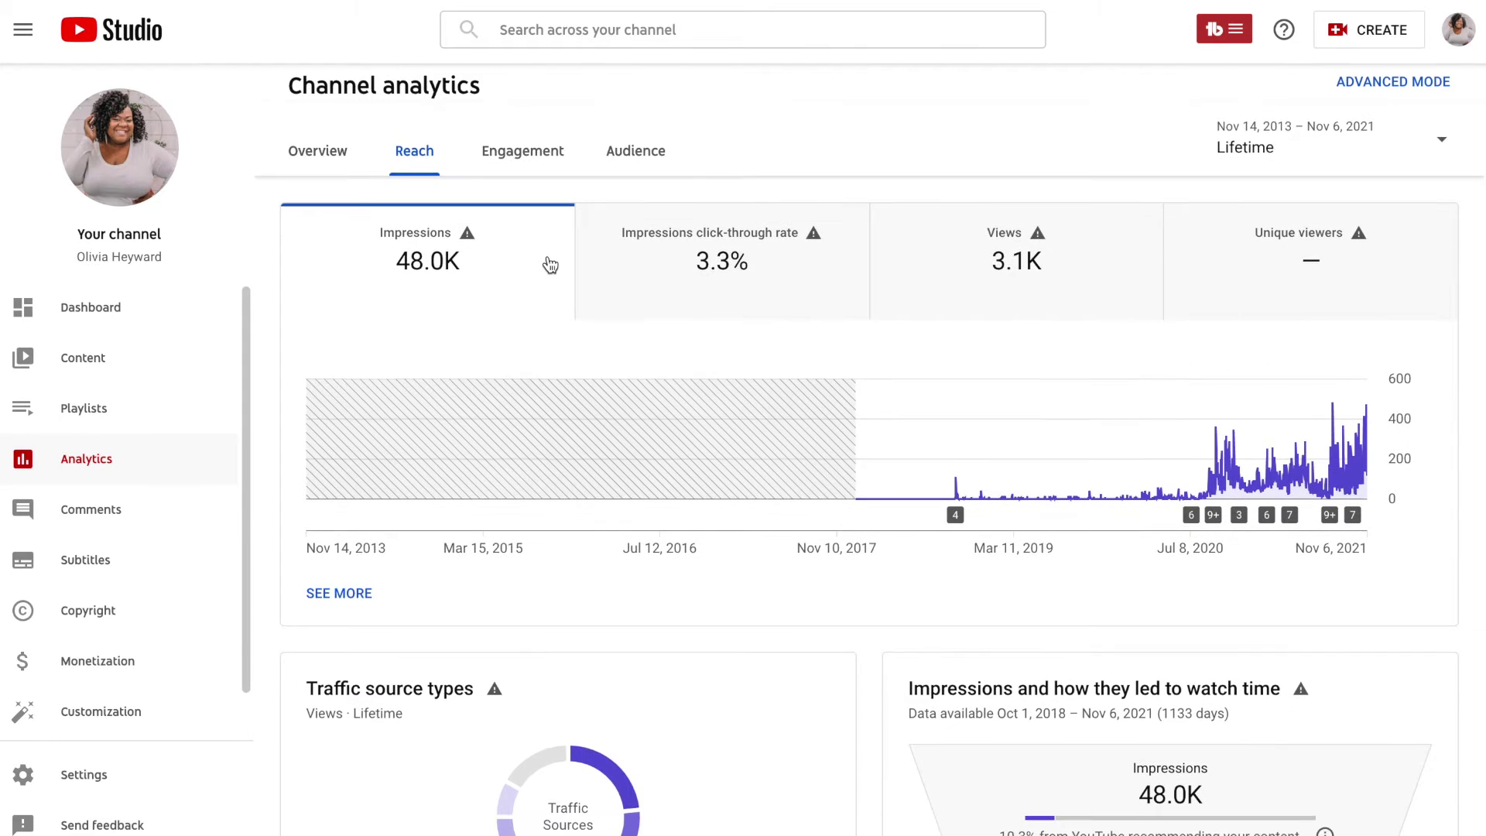
pyautogui.scroll(-2, 861, 150)
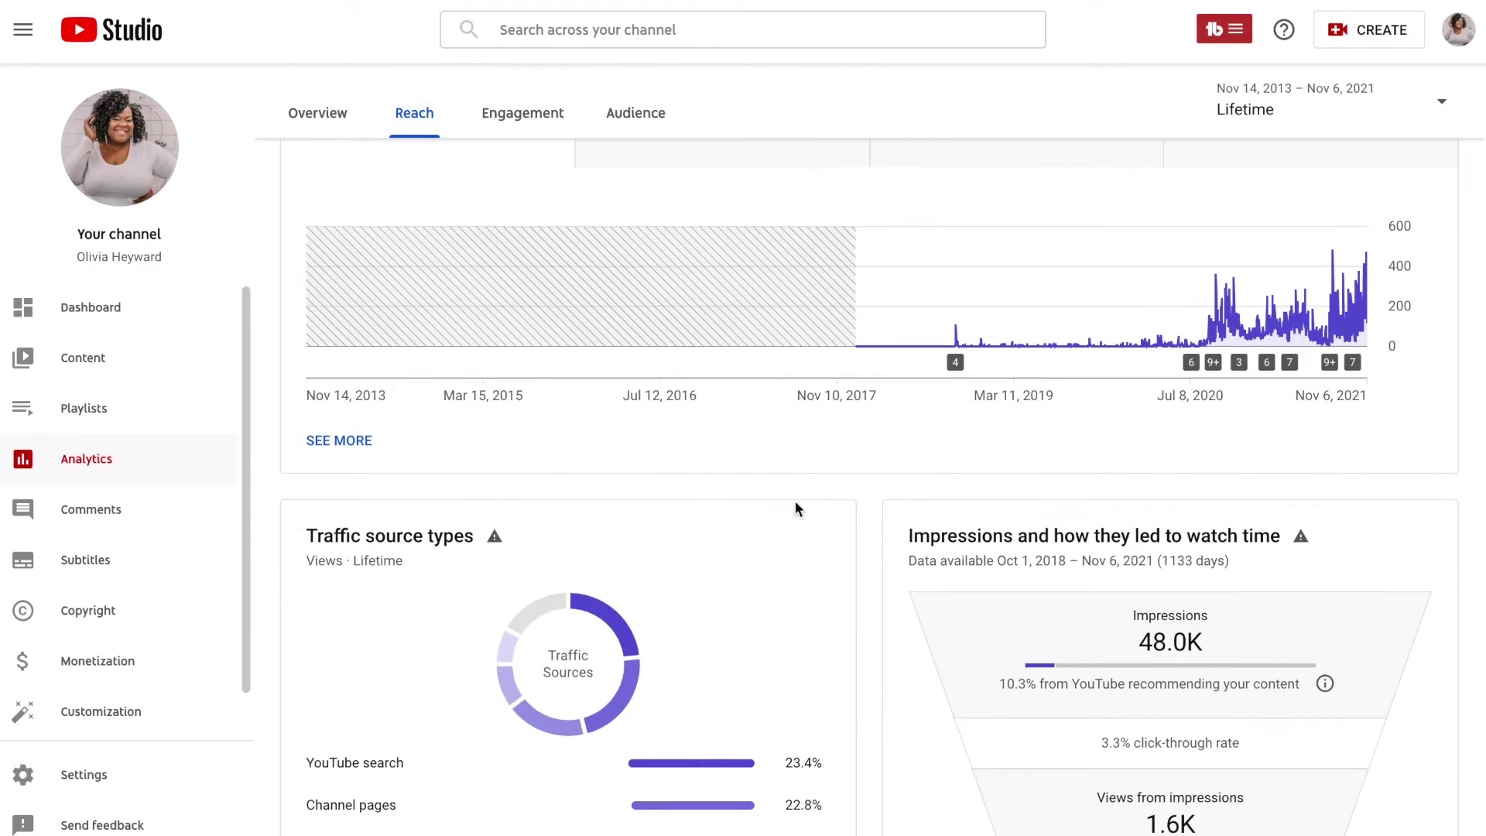
pyautogui.scroll(-2, 793, 558)
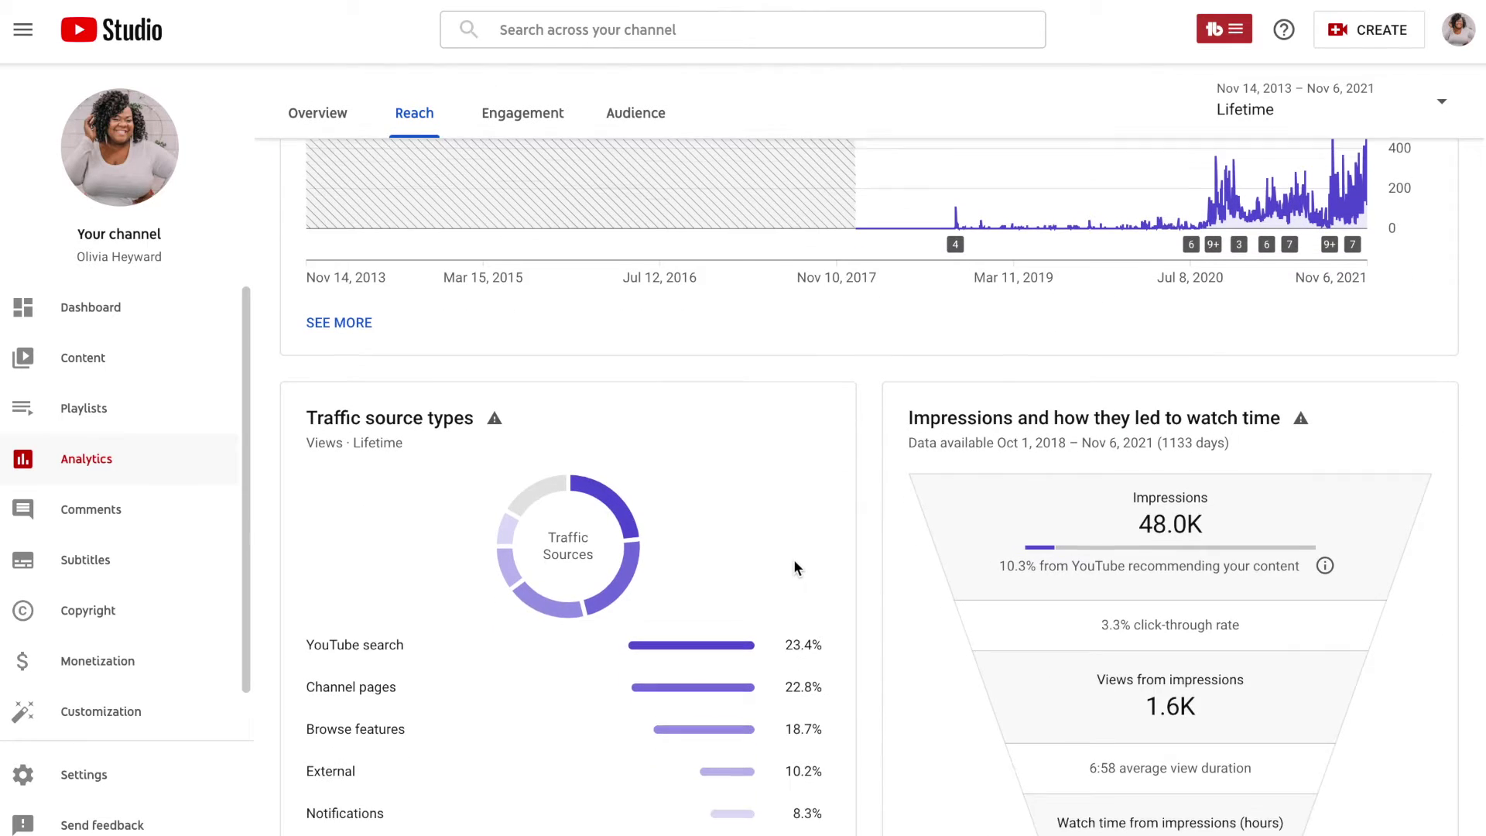
pyautogui.scroll(-1, 793, 559)
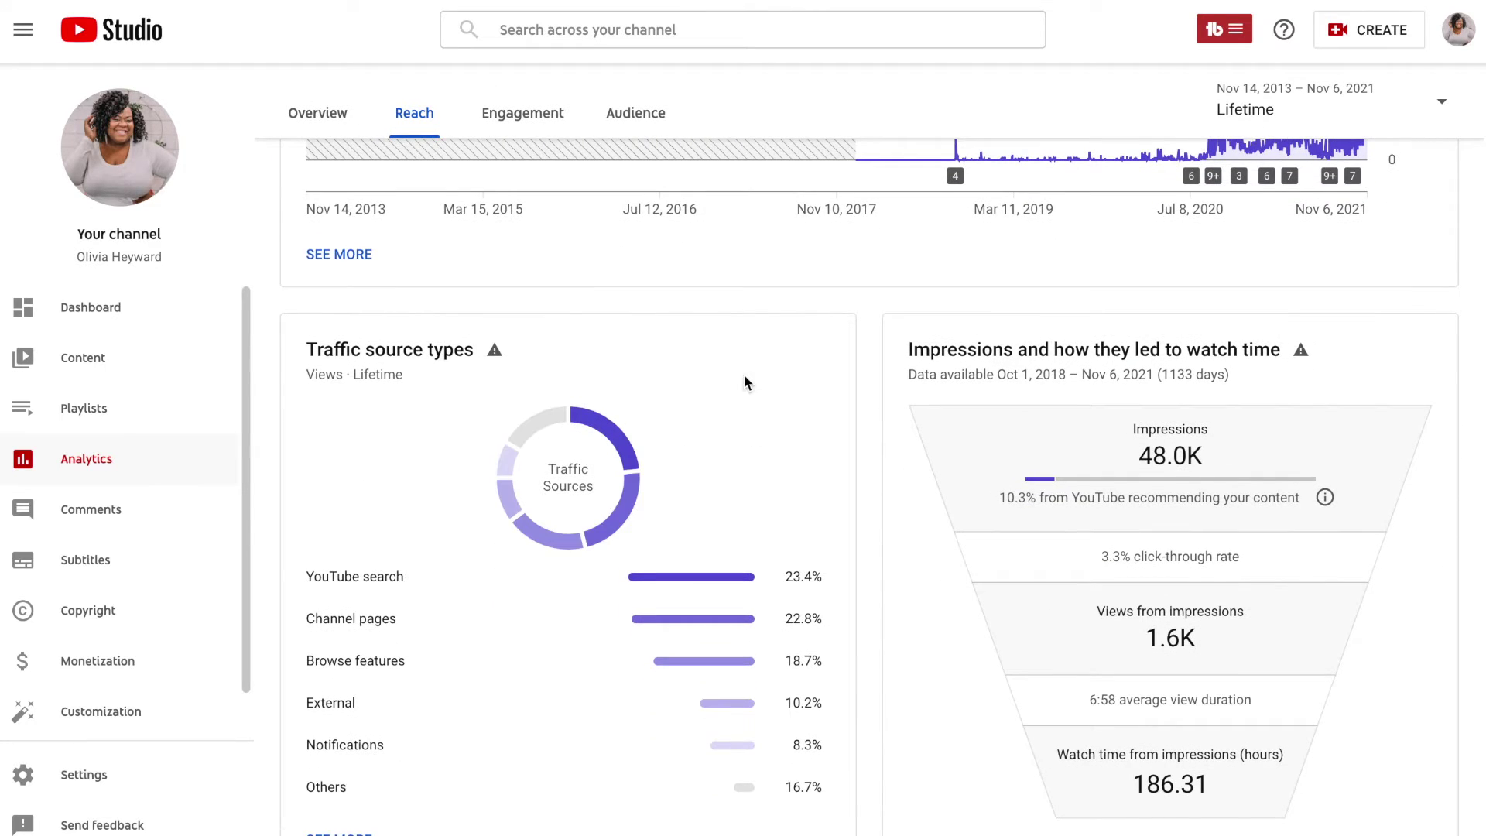
pyautogui.scroll(-1, 745, 380)
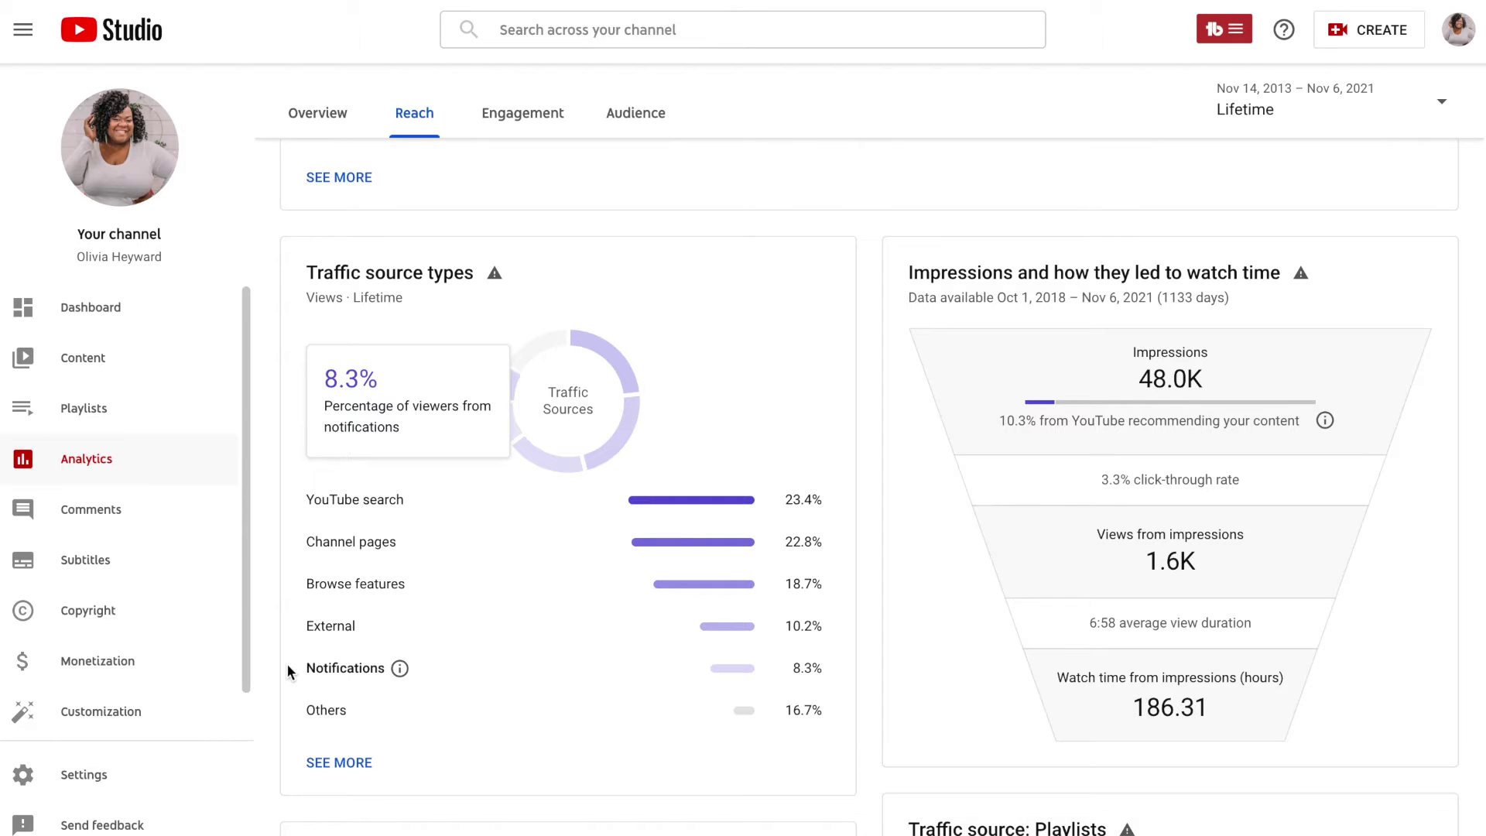
pyautogui.scroll(-1, 283, 693)
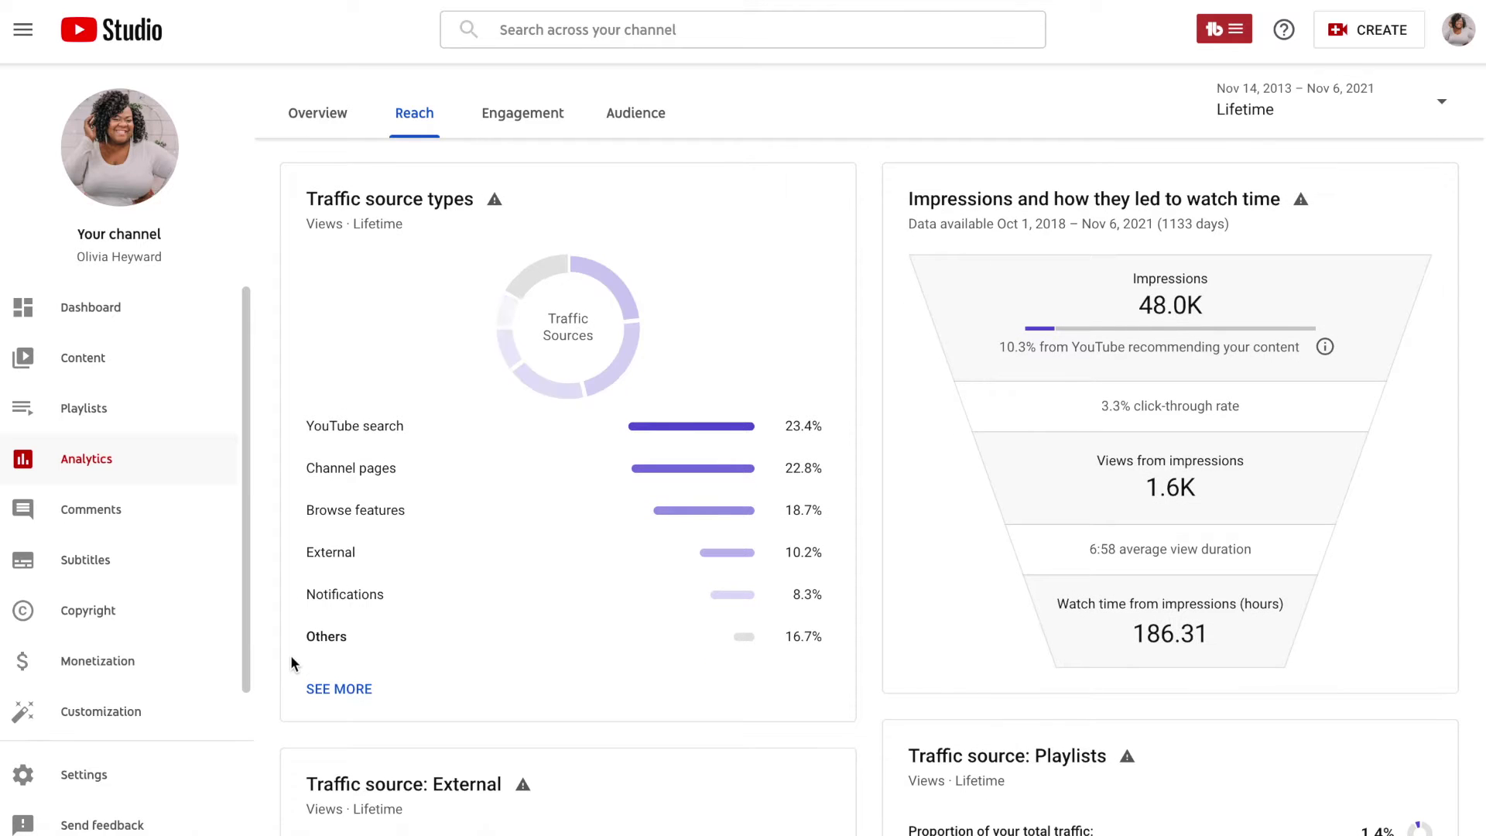
pyautogui.scroll(-1, 291, 662)
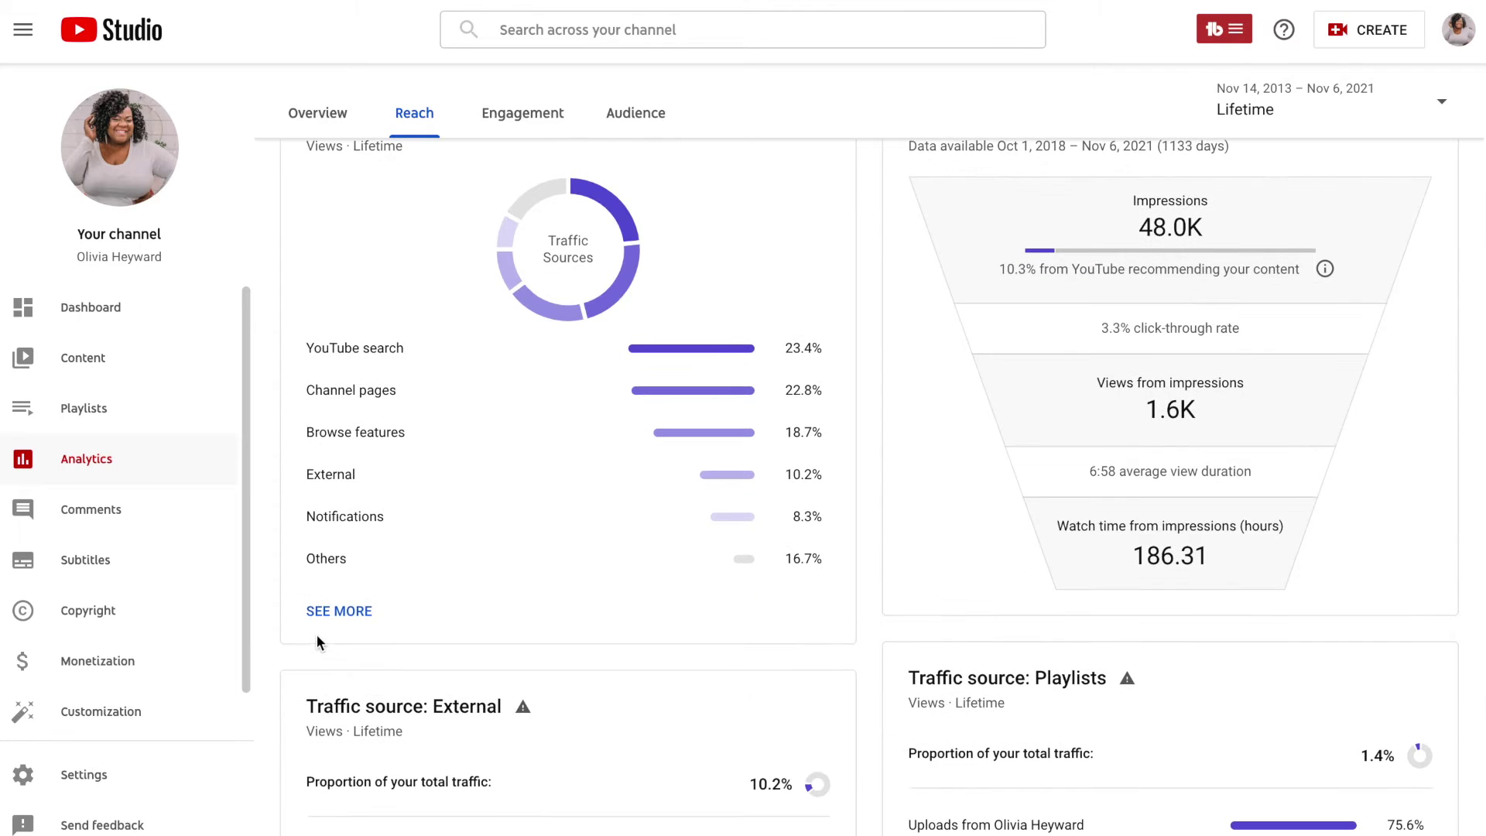
# - Read the explanation of external traffic and compare the external sources with the traffic source types
pyautogui.scroll(-3, 316, 639)
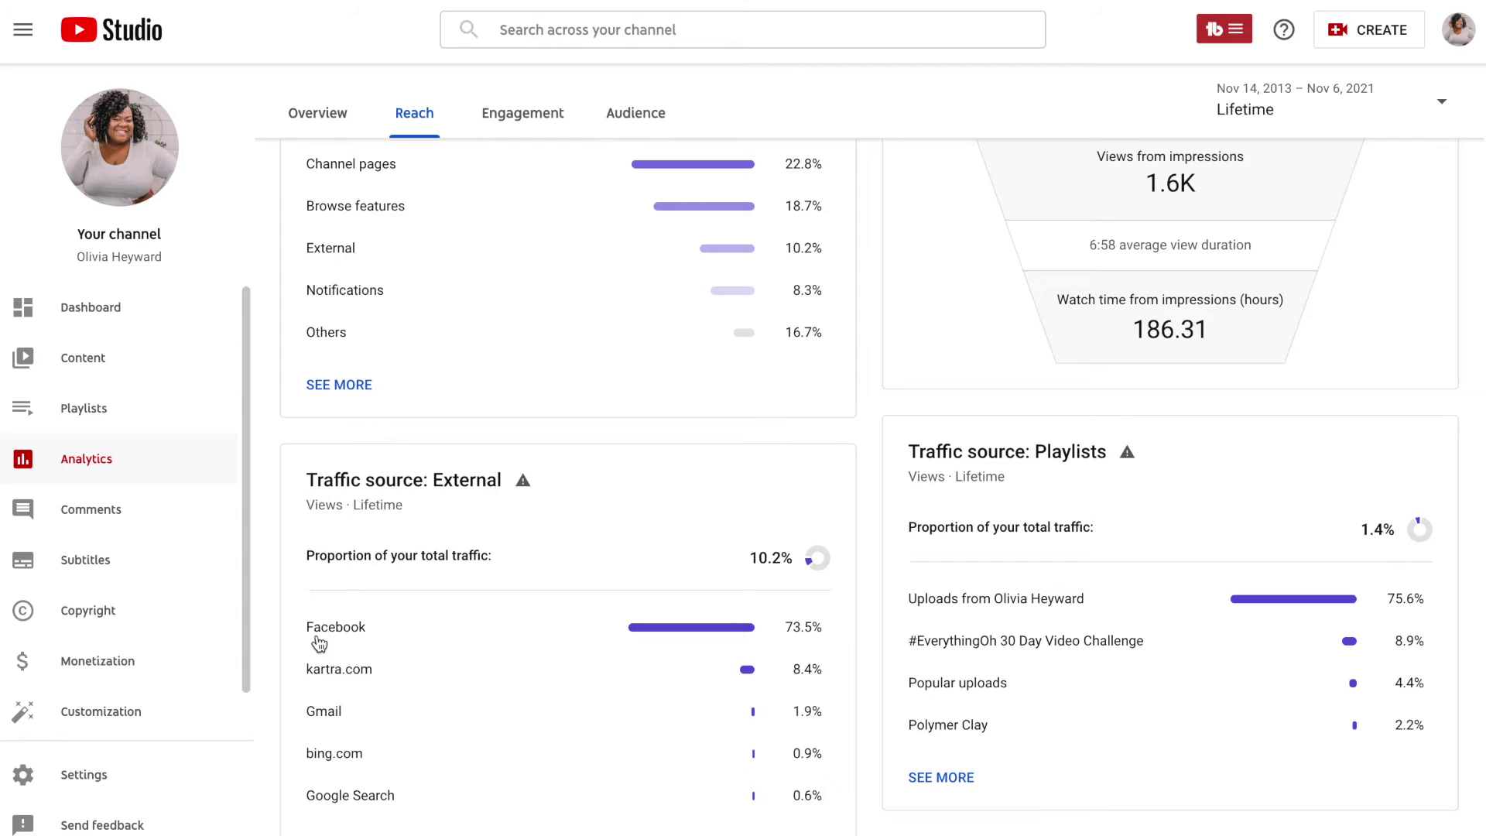
pyautogui.moveTo(461, 451)
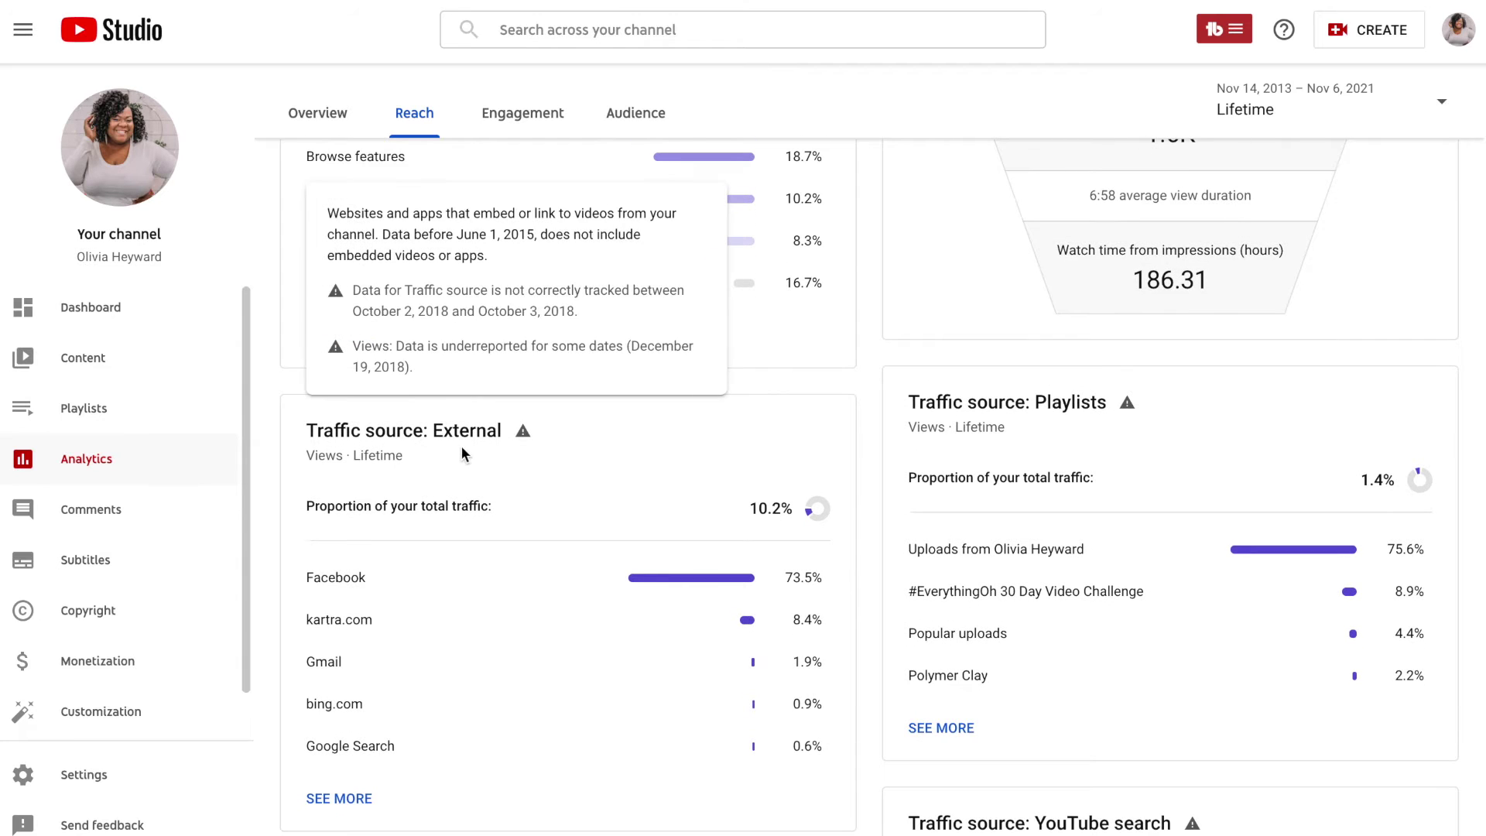
pyautogui.scroll(-1, 463, 449)
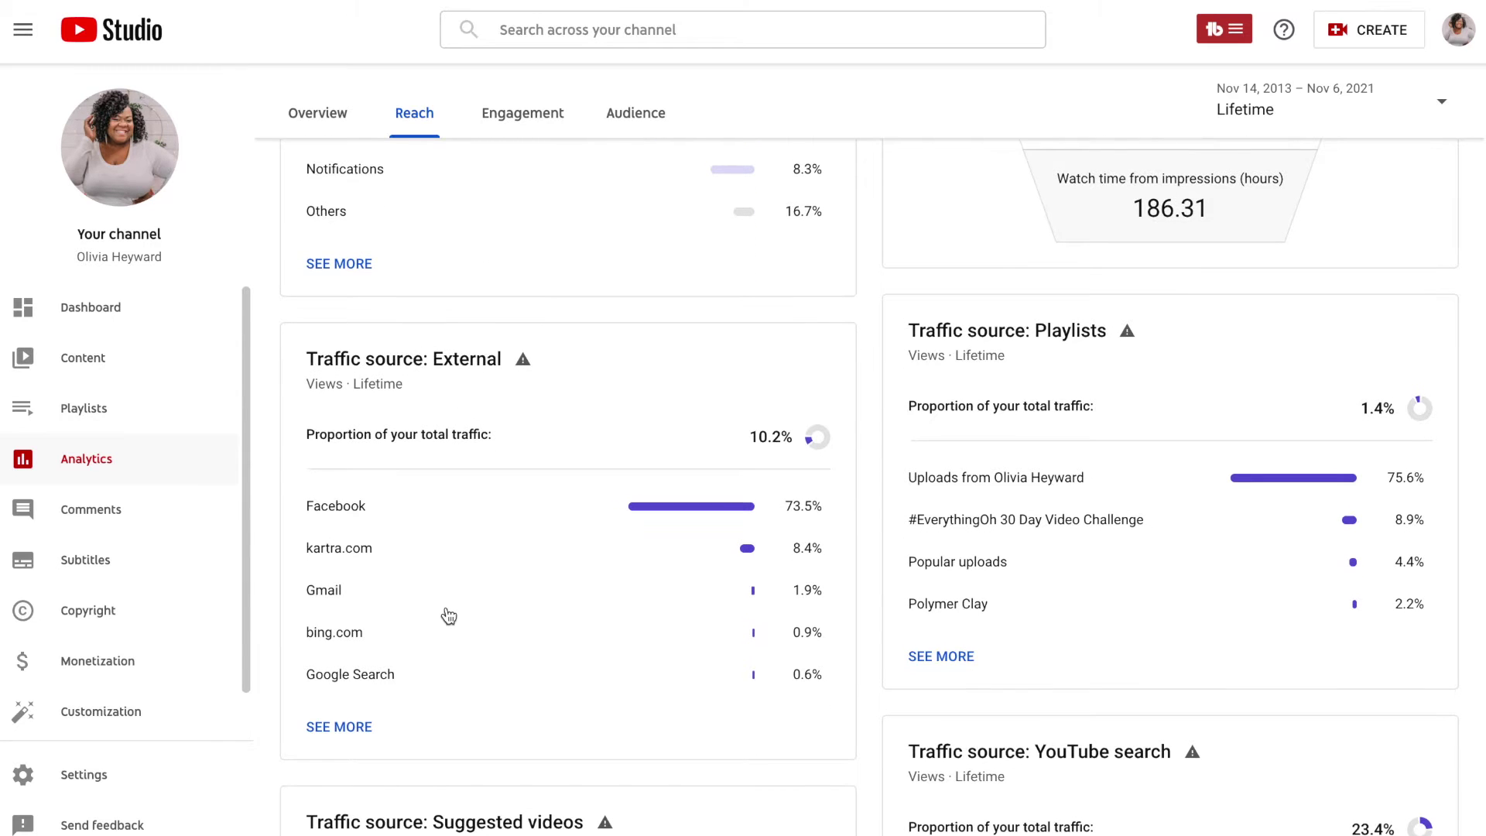
pyautogui.scroll(1, 564, 491)
pyautogui.scroll(5, 464, 486)
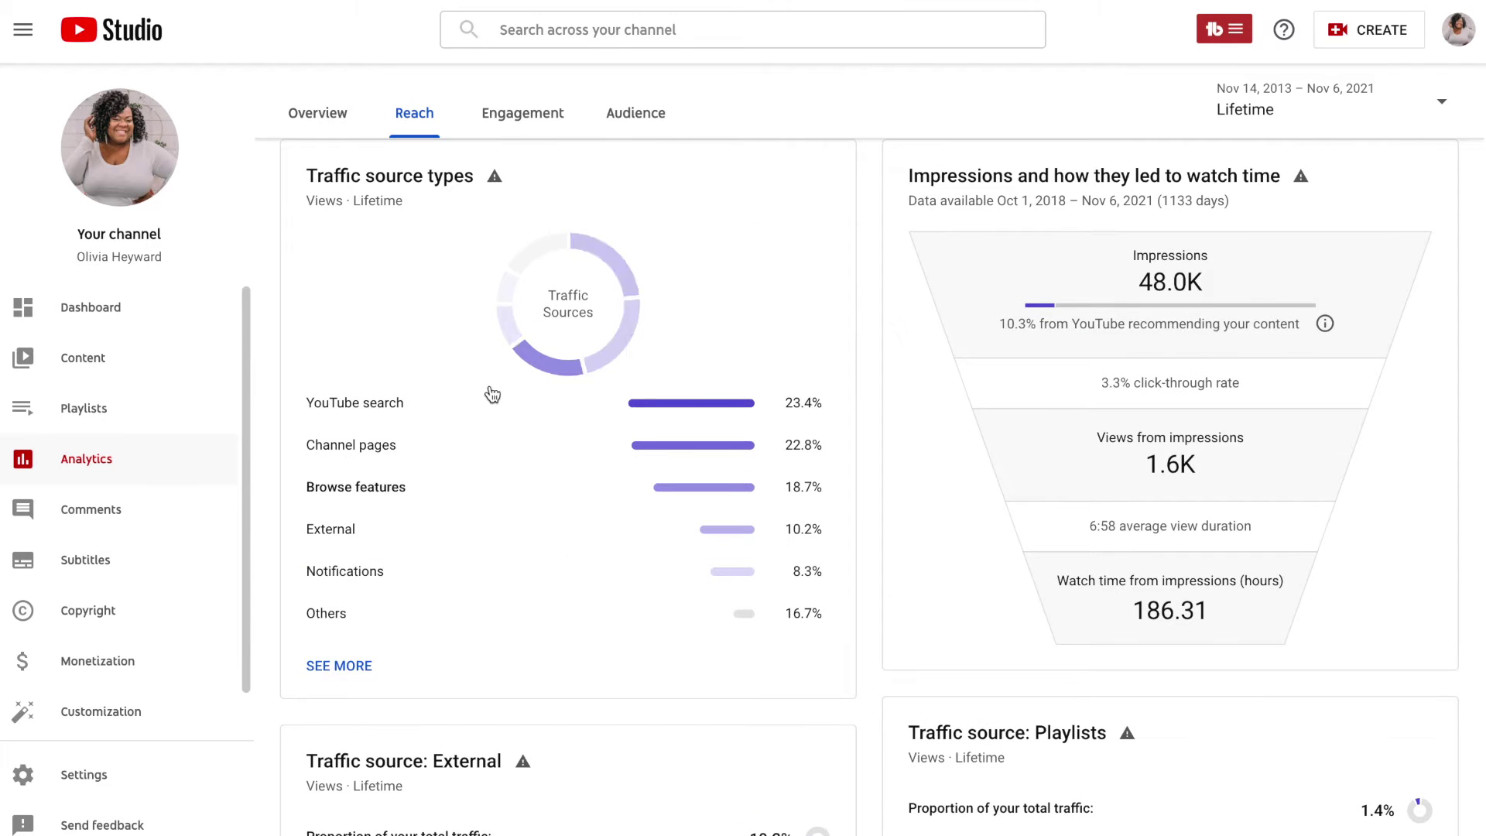
# - Open the detailed traffic source report from the external traffic card and close it again
pyautogui.scroll(-6, 488, 392)
pyautogui.scroll(-1, 489, 395)
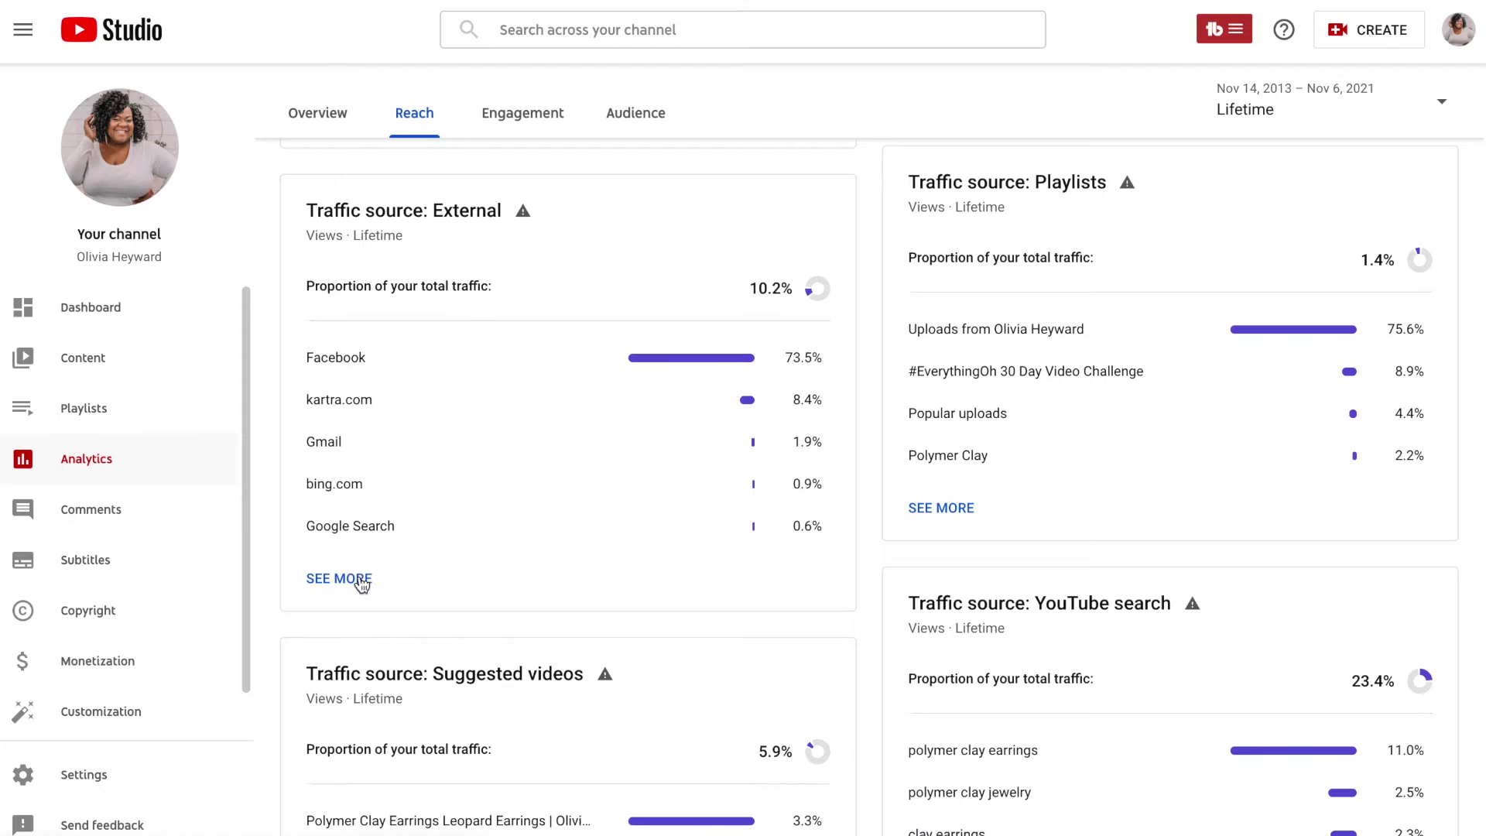
pyautogui.click(408, 488)
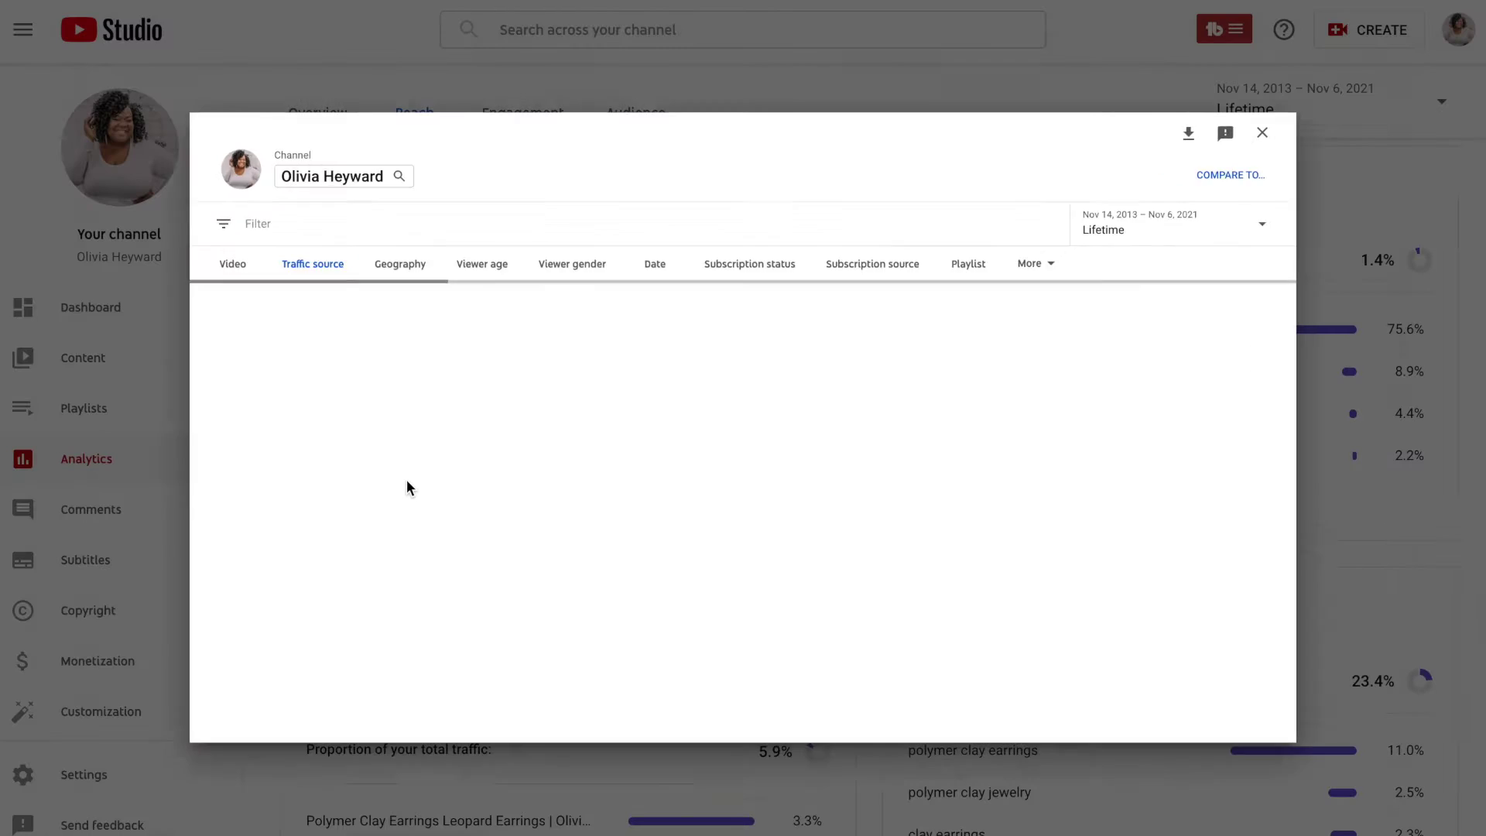
pyautogui.click(1454, 24)
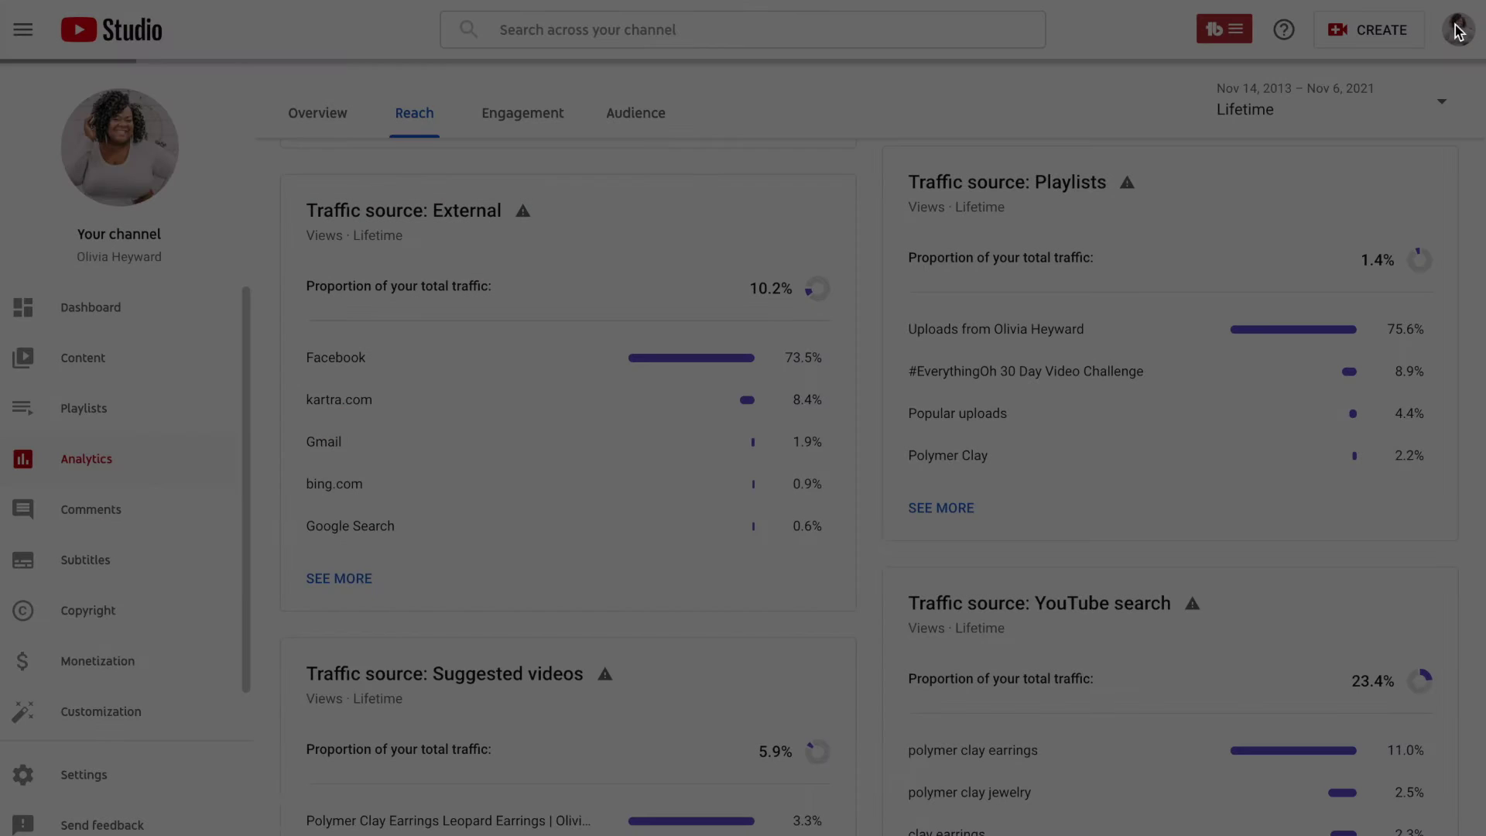
# - Review the websites and apps listed as external traffic sources in the Reach analytics
pyautogui.scroll(-1, 545, 519)
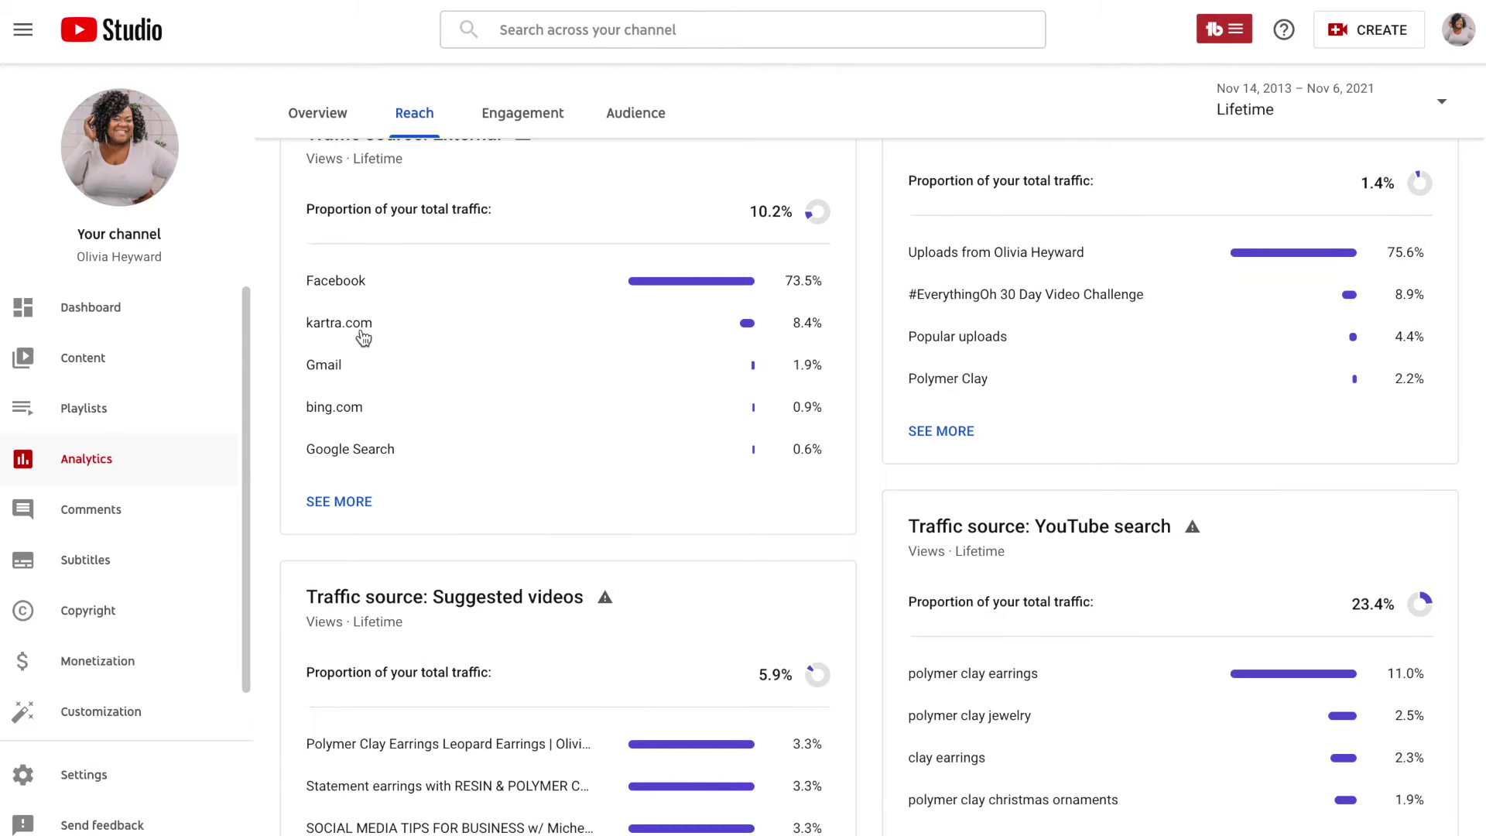
pyautogui.scroll(1, 408, 323)
pyautogui.scroll(-1, 376, 436)
pyautogui.scroll(1, 381, 438)
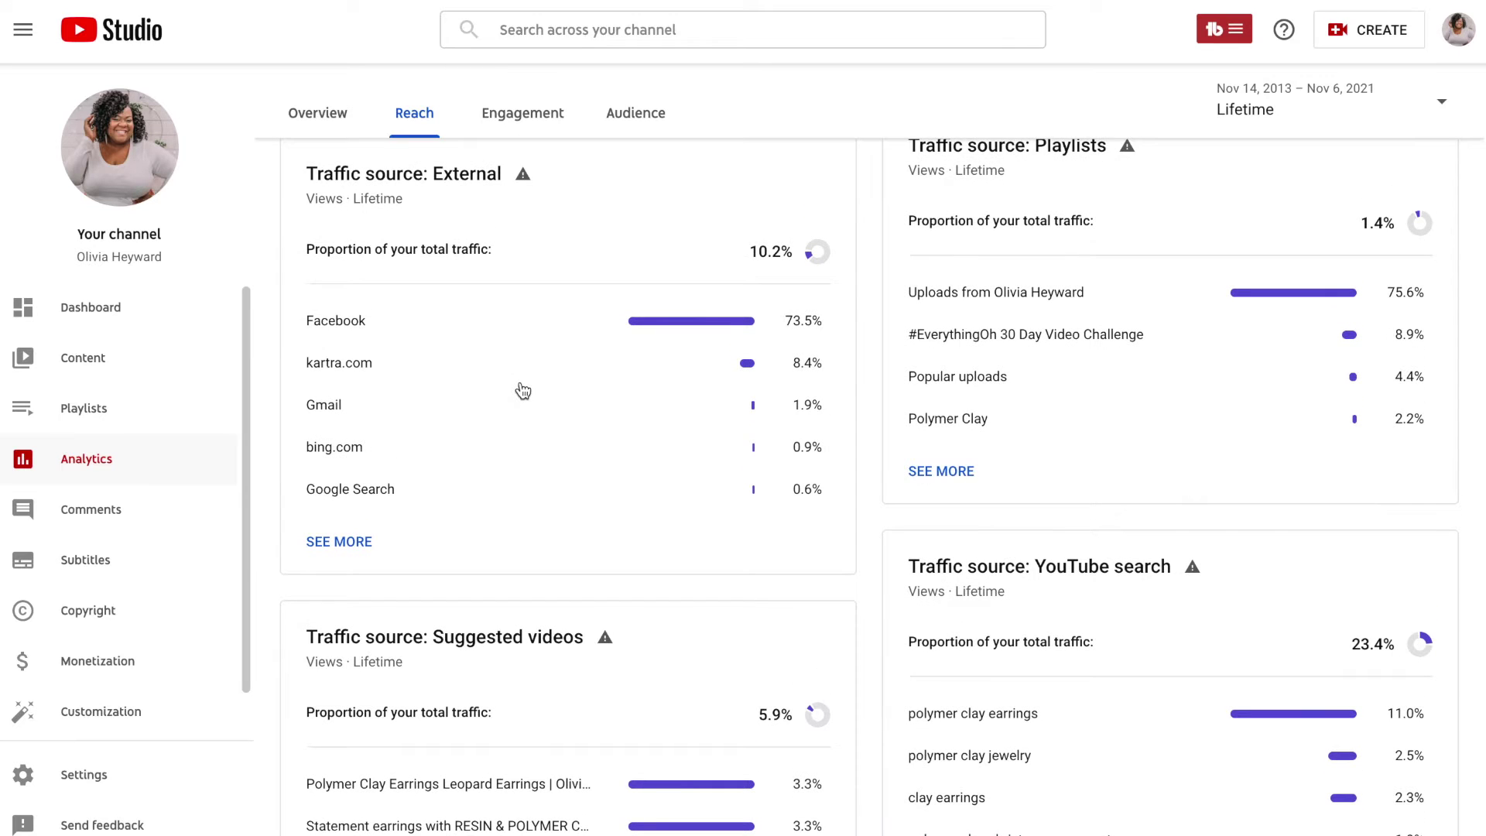
pyautogui.scroll(-1, 523, 391)
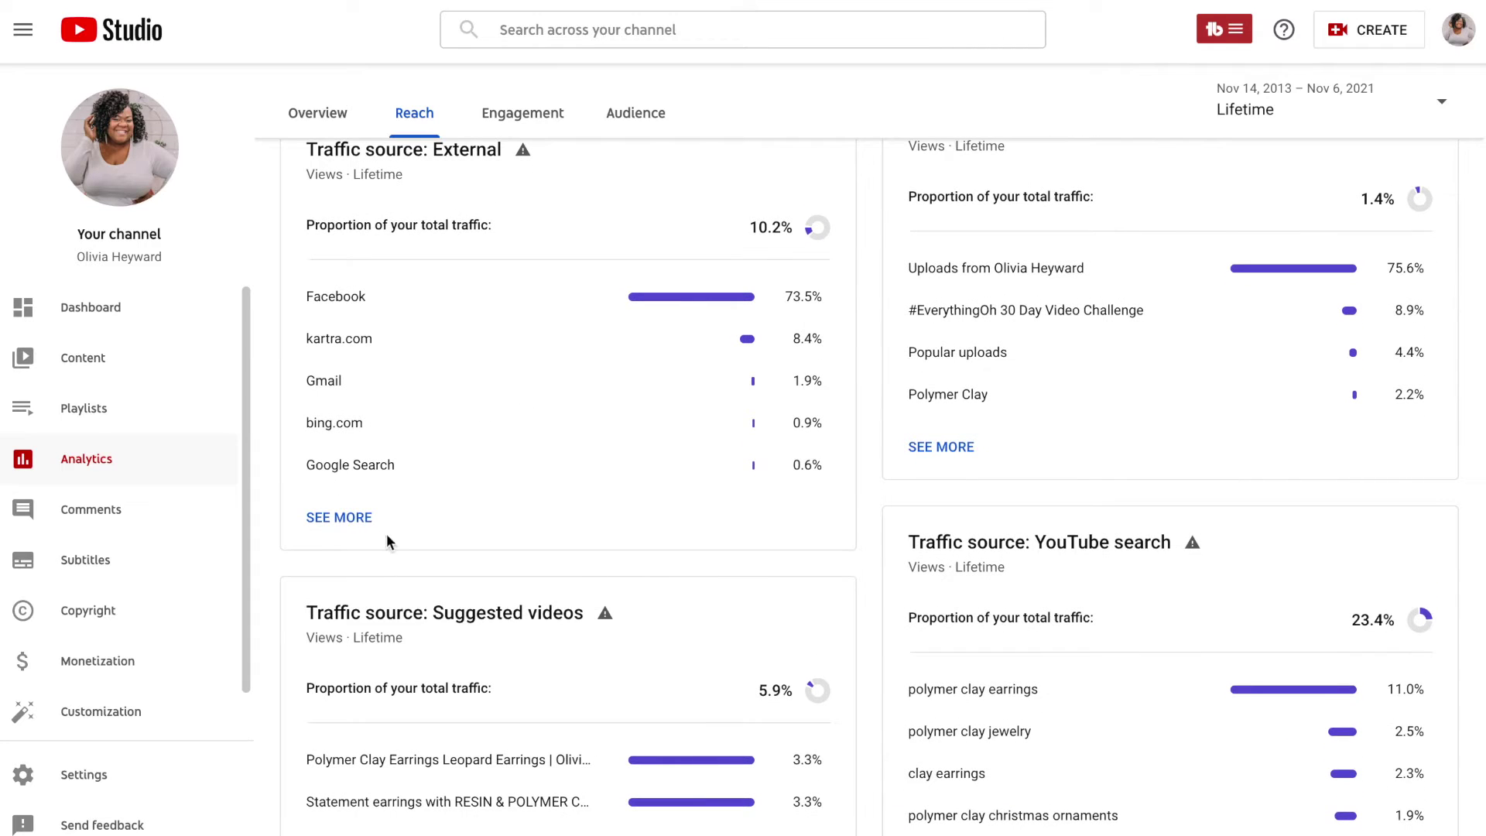
# - Skim the remaining traffic source cards and examine the impressions funnel from impressions through click-through rate and views to watch time
pyautogui.scroll(-1, 430, 331)
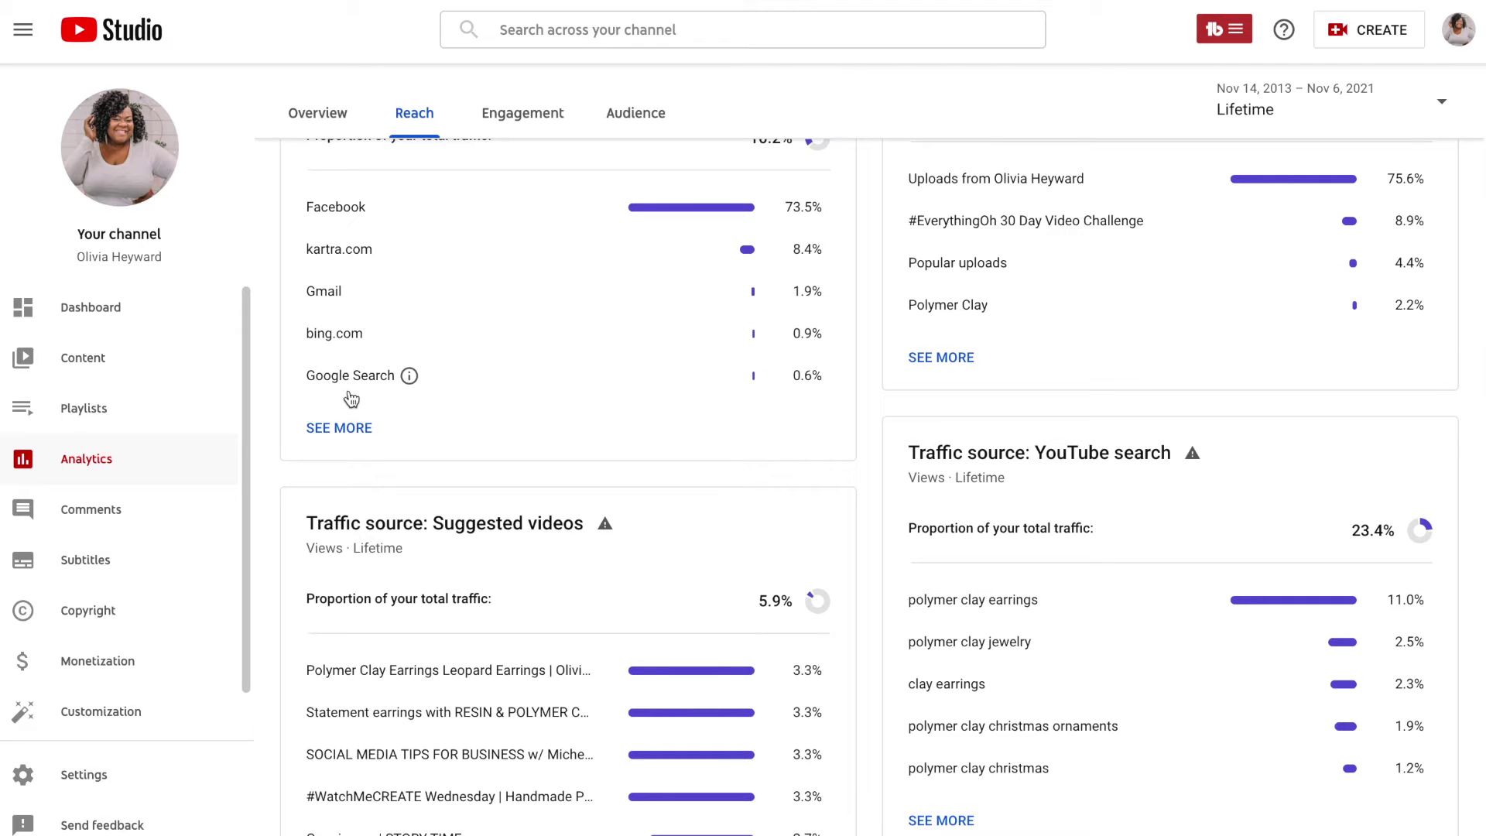
pyautogui.scroll(-1, 509, 374)
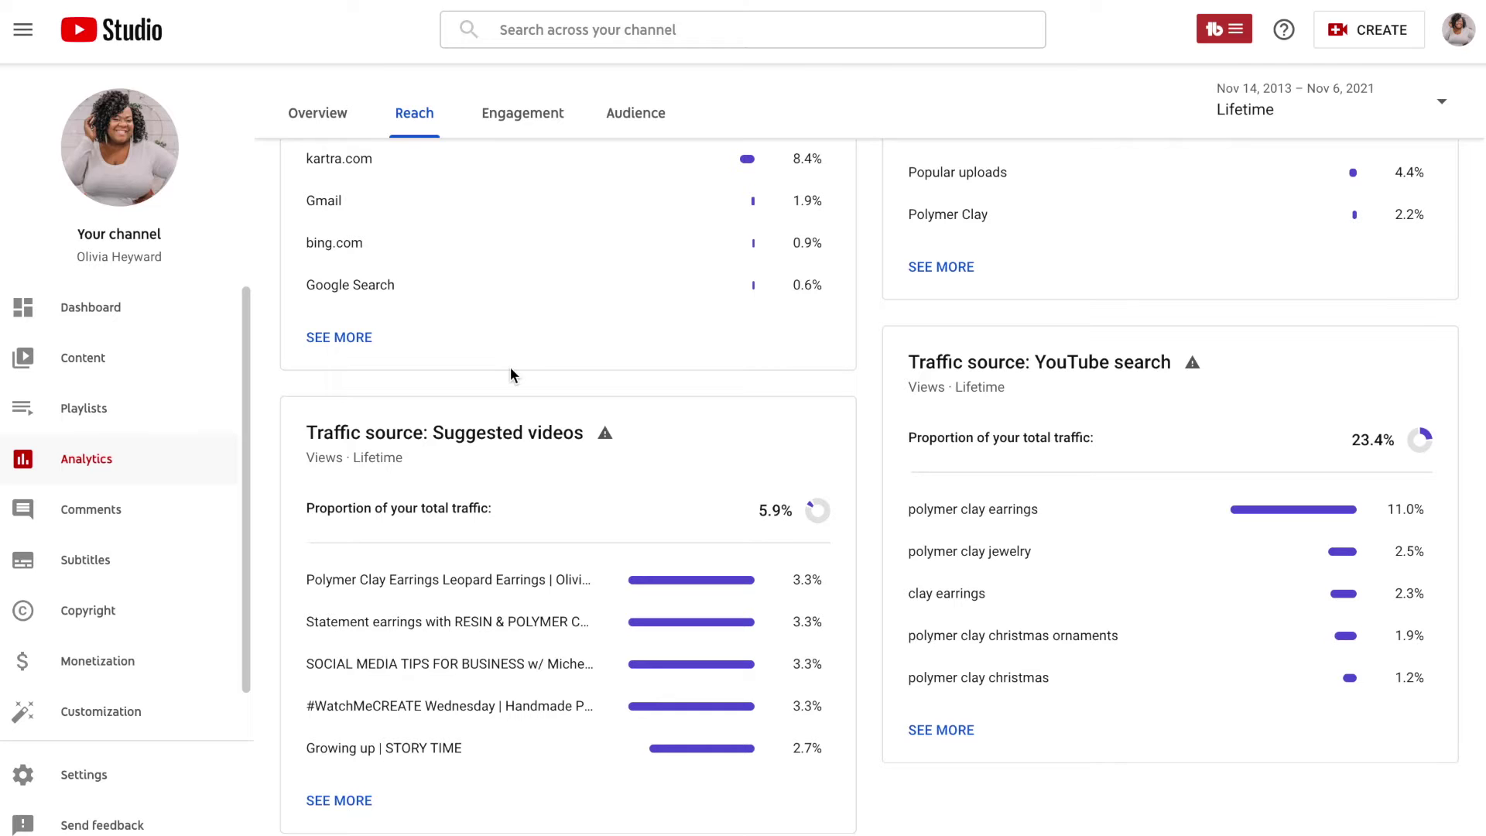
pyautogui.scroll(10, 509, 375)
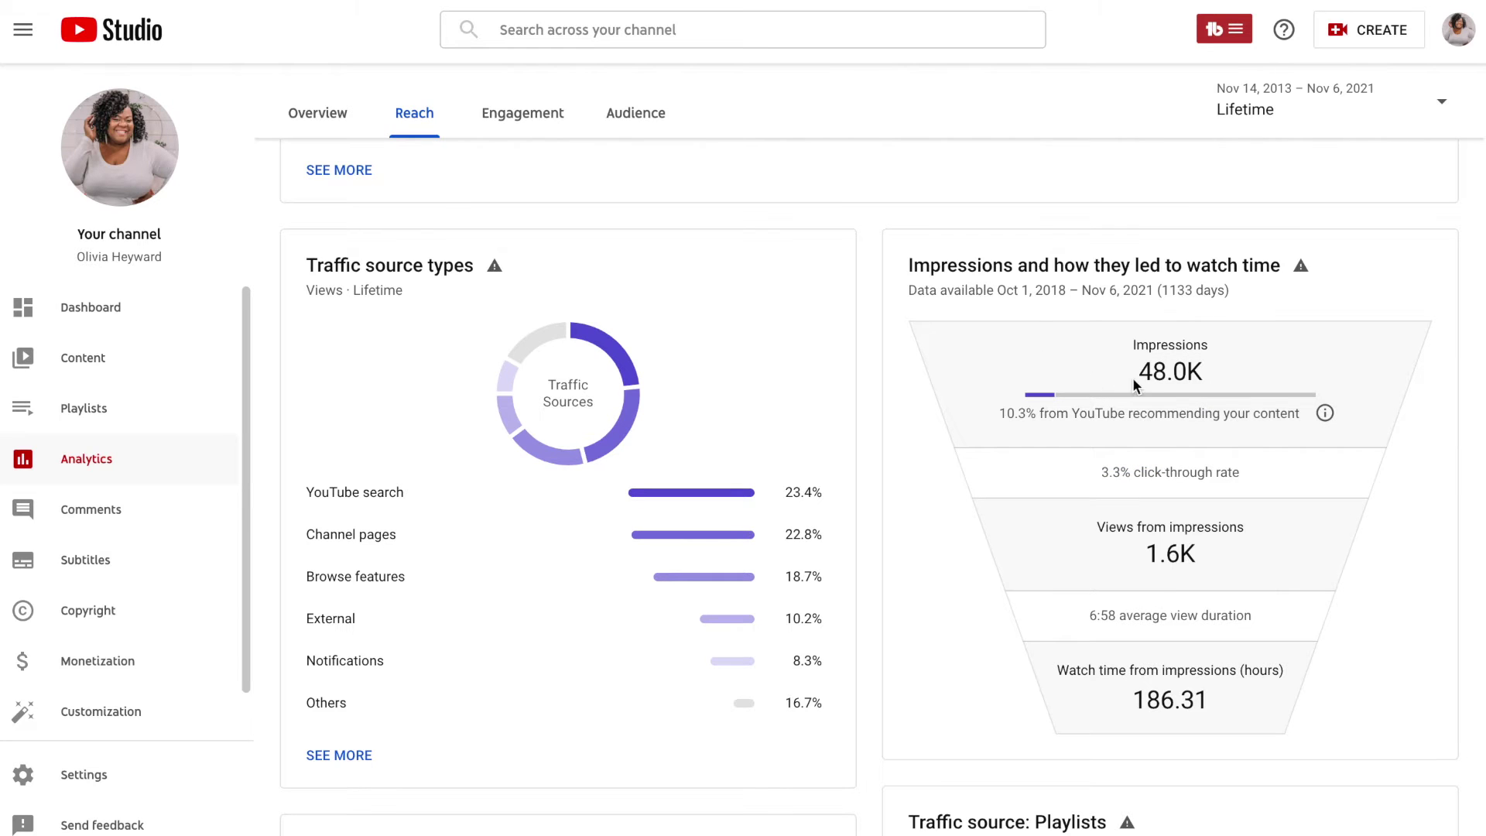
pyautogui.moveTo(1155, 391)
pyautogui.scroll(-1, 1216, 374)
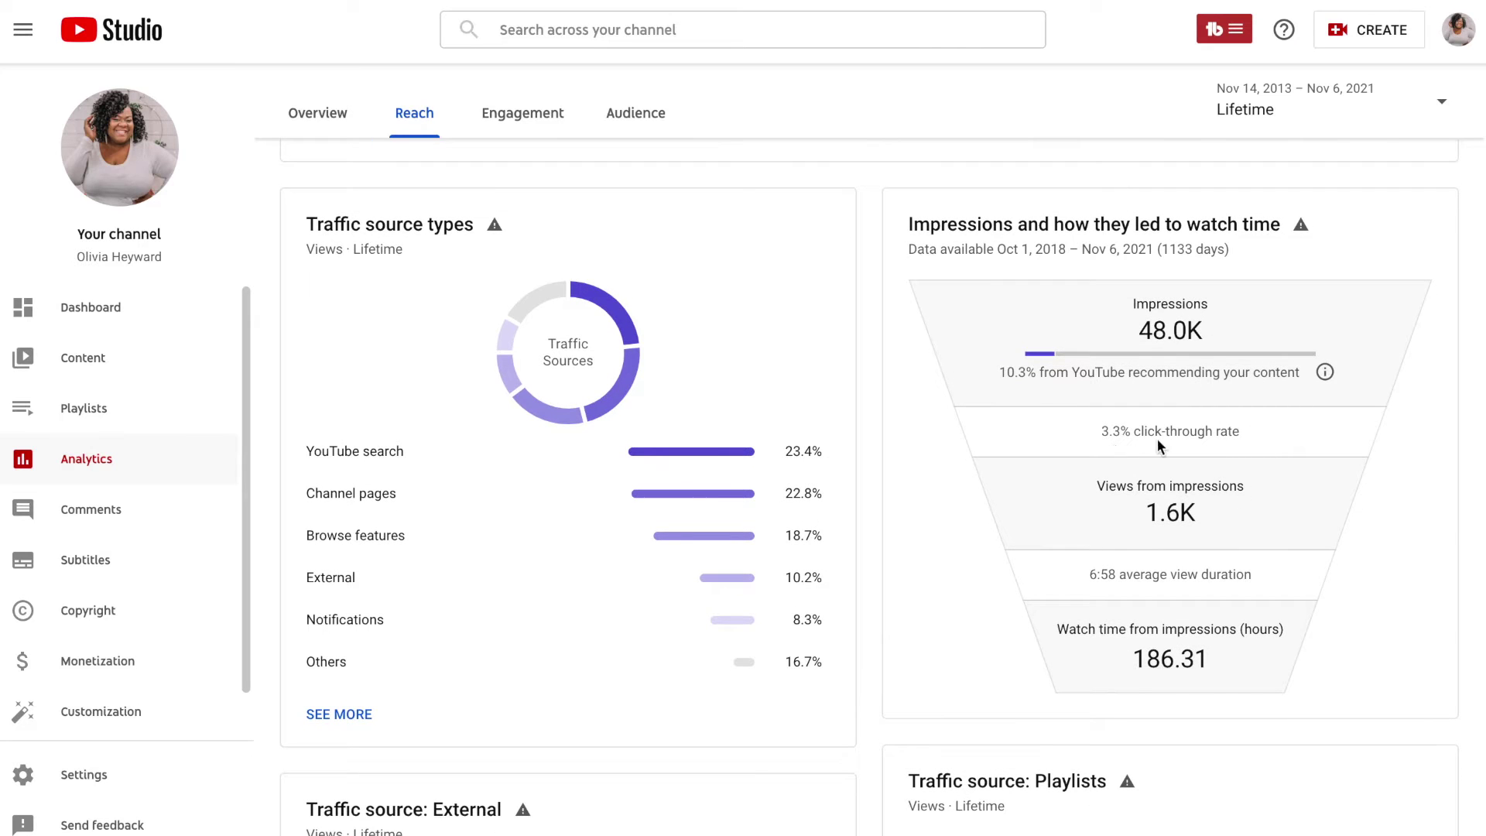
pyautogui.moveTo(1215, 438)
pyautogui.moveTo(1153, 524)
pyautogui.moveTo(1085, 631)
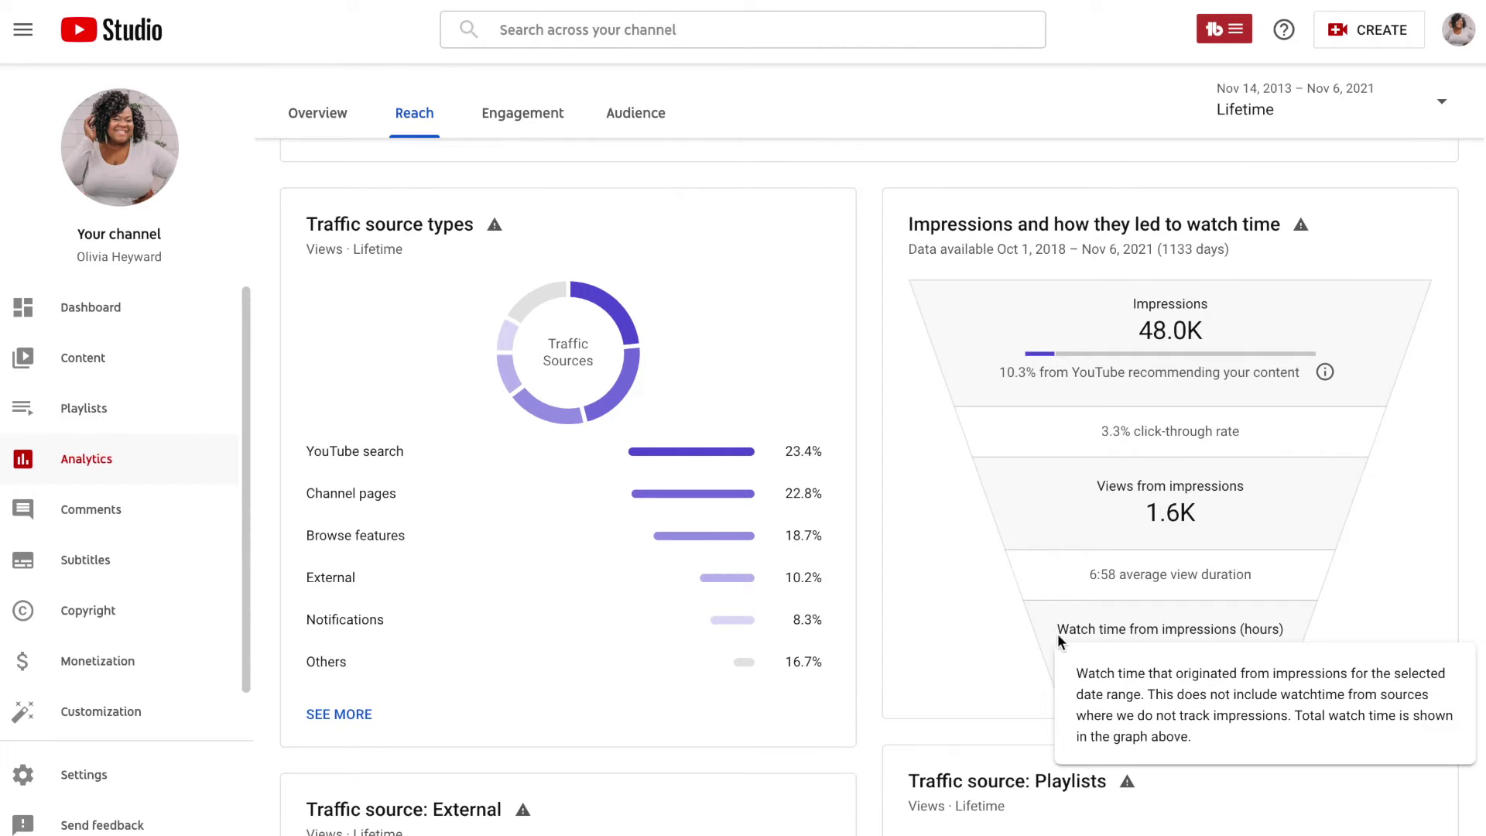
pyautogui.scroll(-1, 1037, 582)
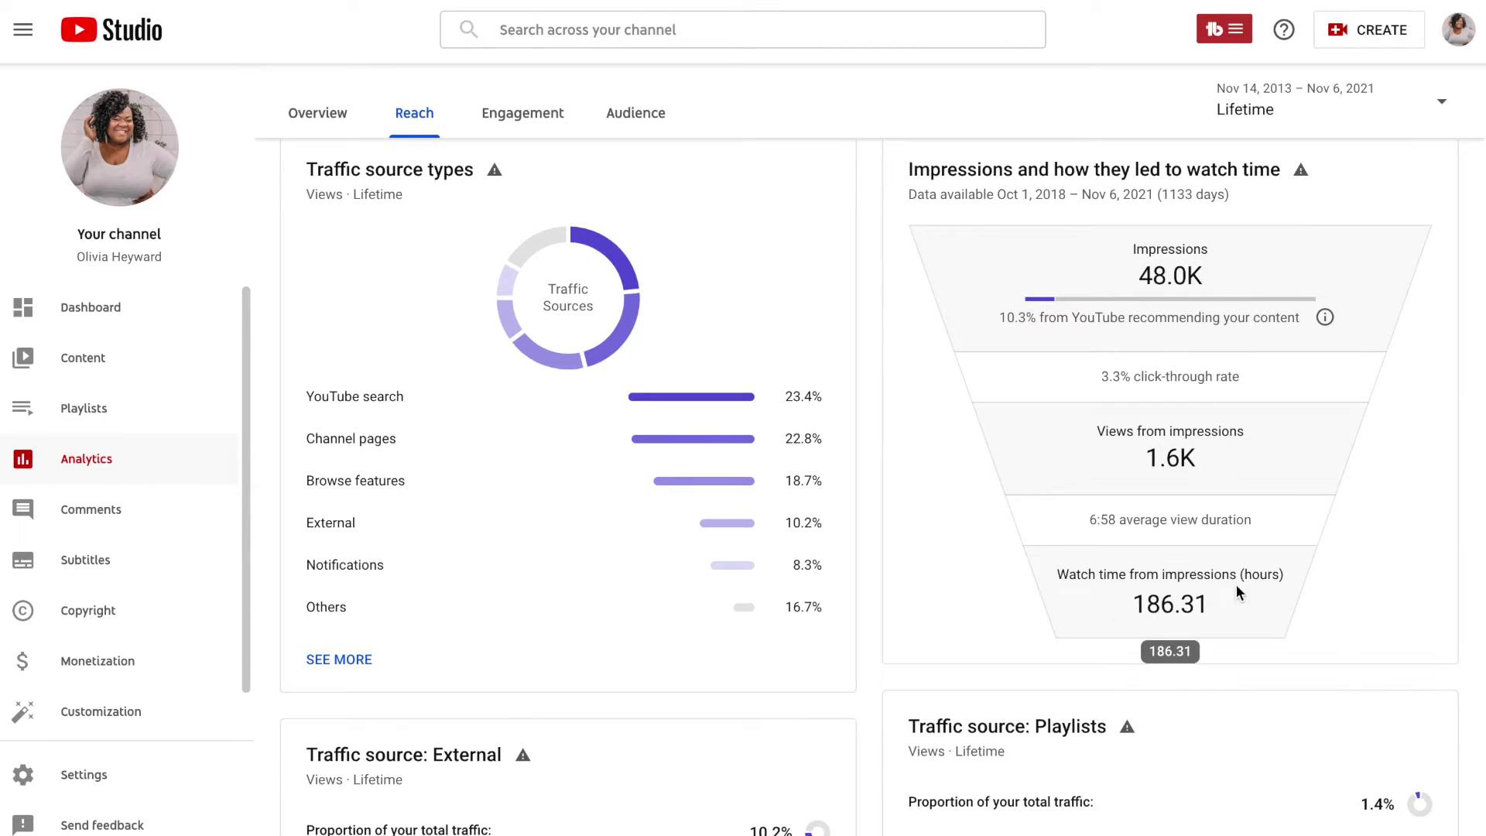
pyautogui.moveTo(1201, 594)
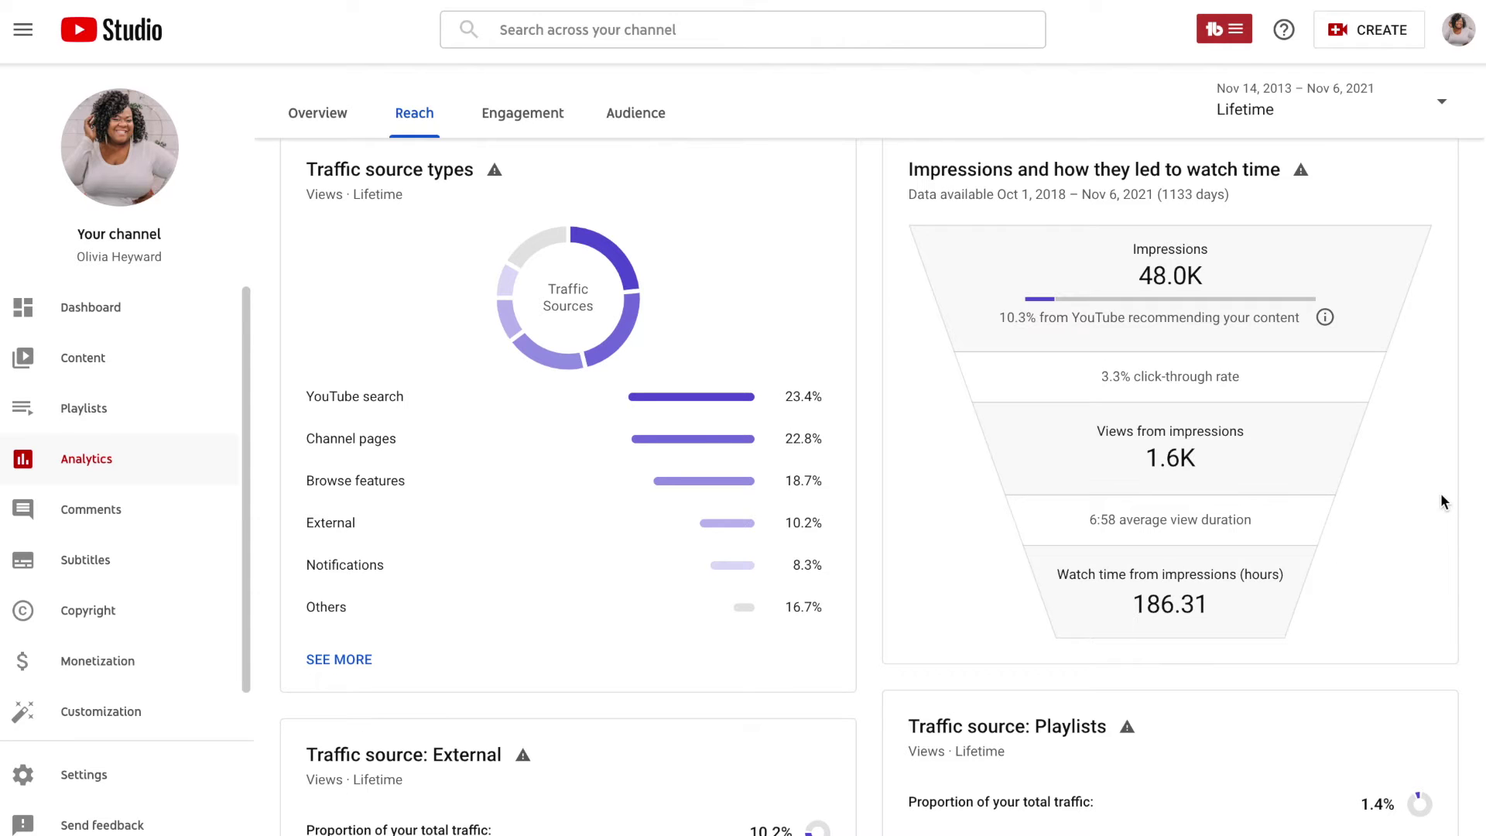
# - Read the explanation of the click-through rate in the impressions funnel and compare the rate with the impressions
pyautogui.scroll(-2, 1441, 494)
pyautogui.scroll(4, 1416, 502)
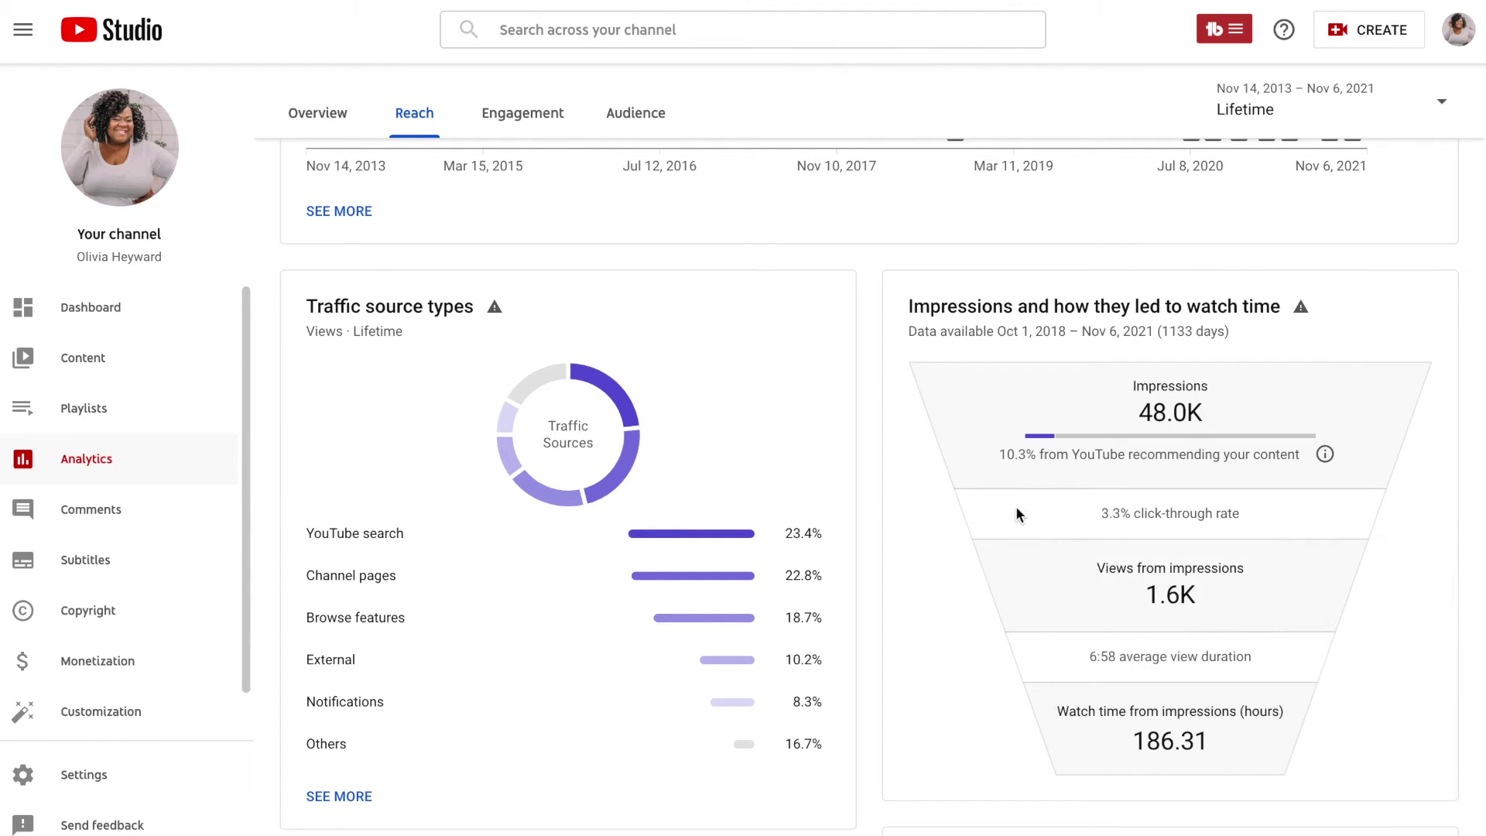
pyautogui.moveTo(1133, 520)
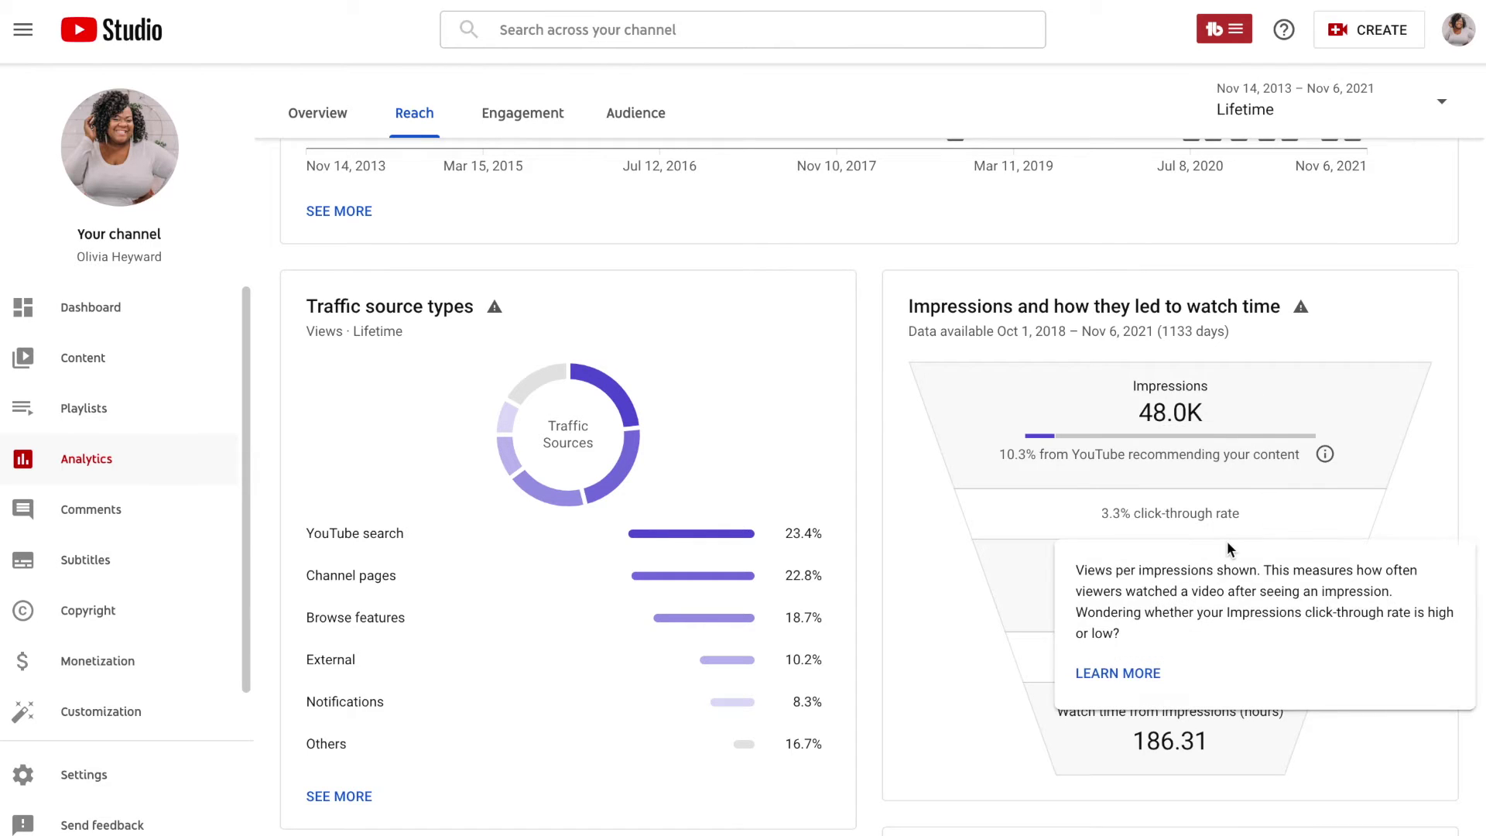
pyautogui.moveTo(1205, 378)
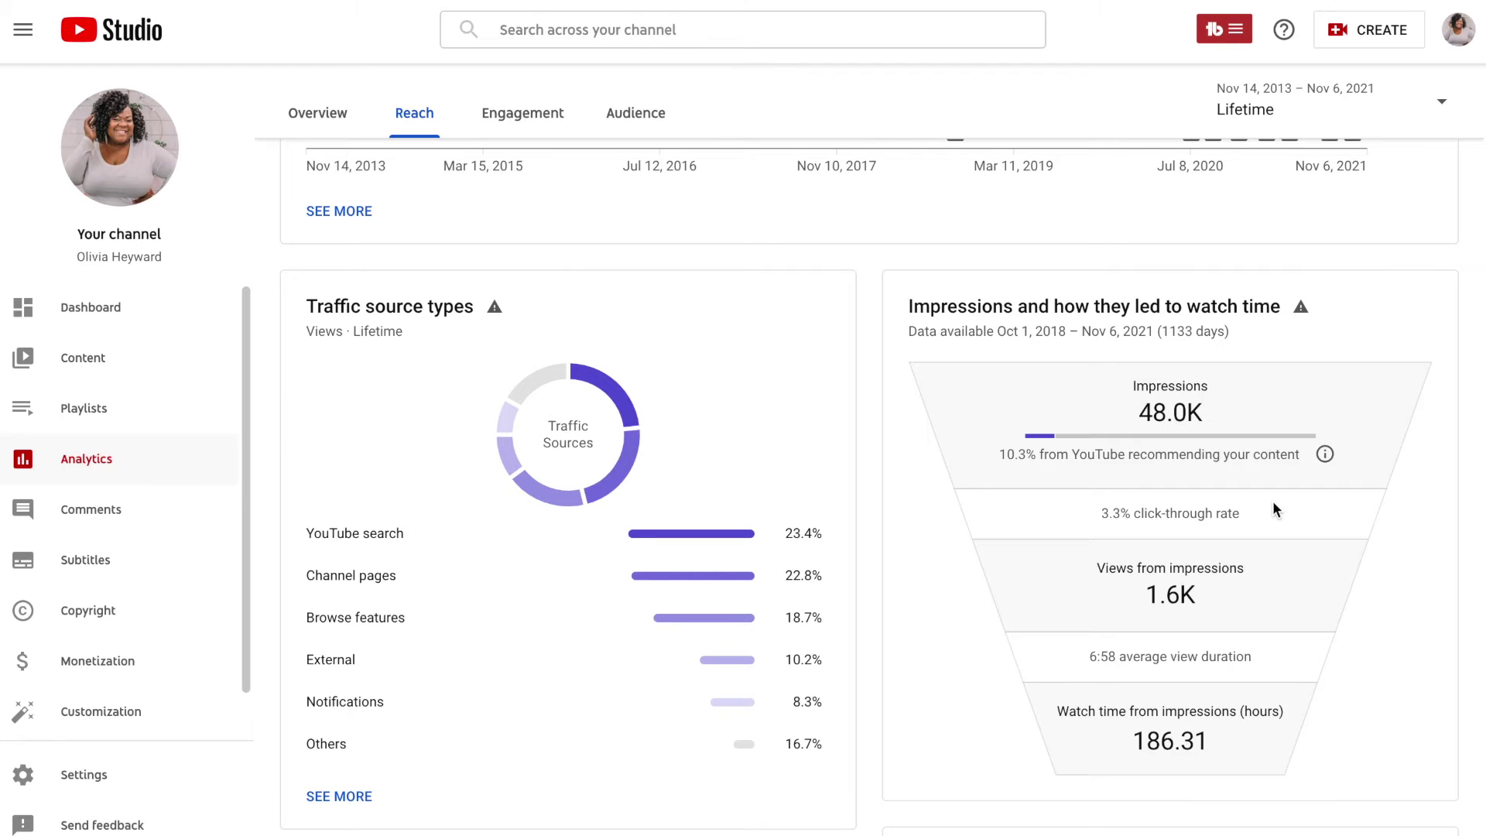
# - Review the playlists, YouTube search and suggested videos traffic source cards in the Reach analytics
pyautogui.scroll(-2, 1273, 505)
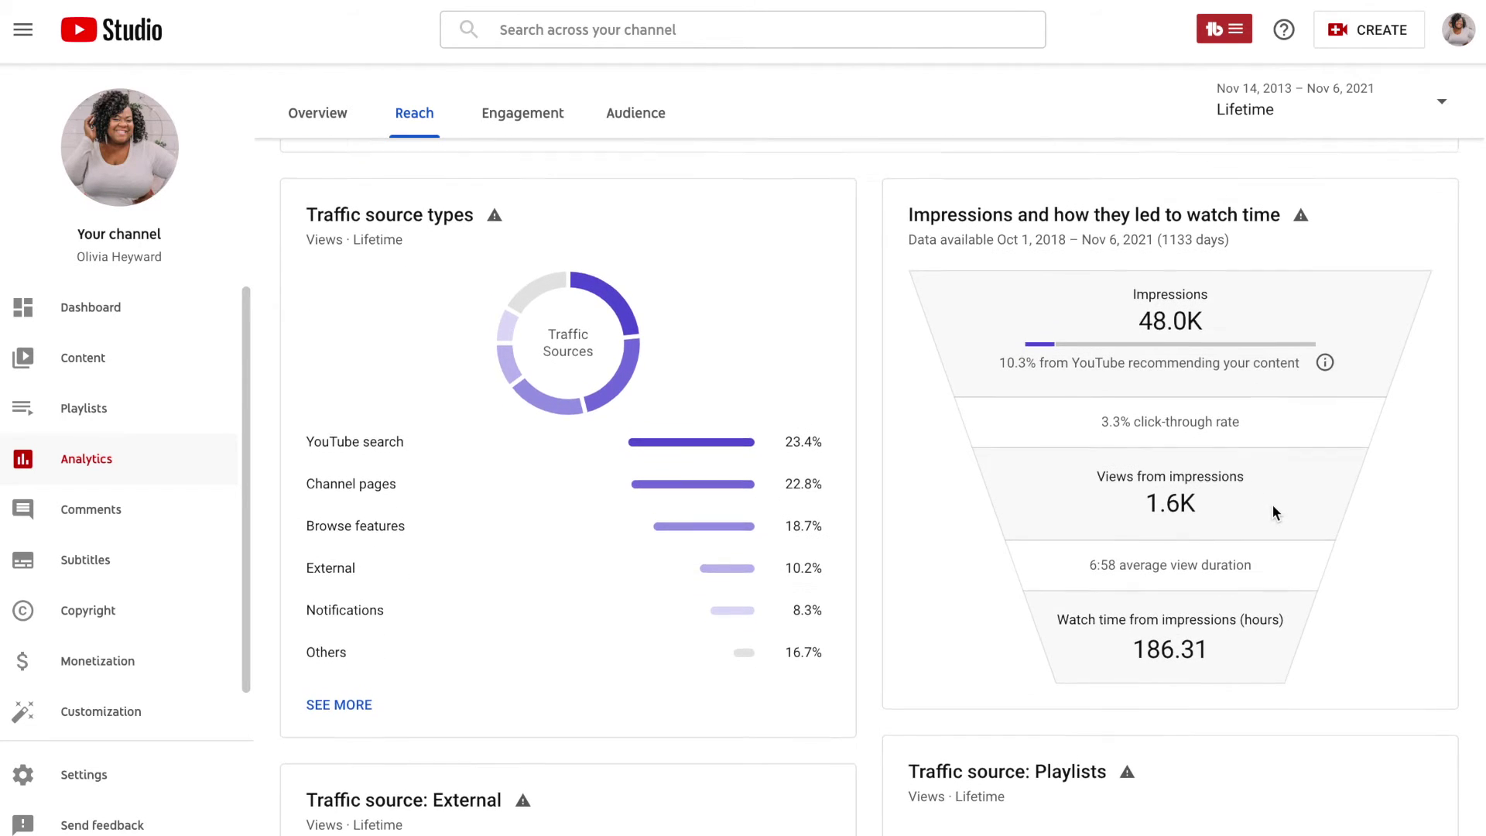
pyautogui.scroll(-1, 1273, 511)
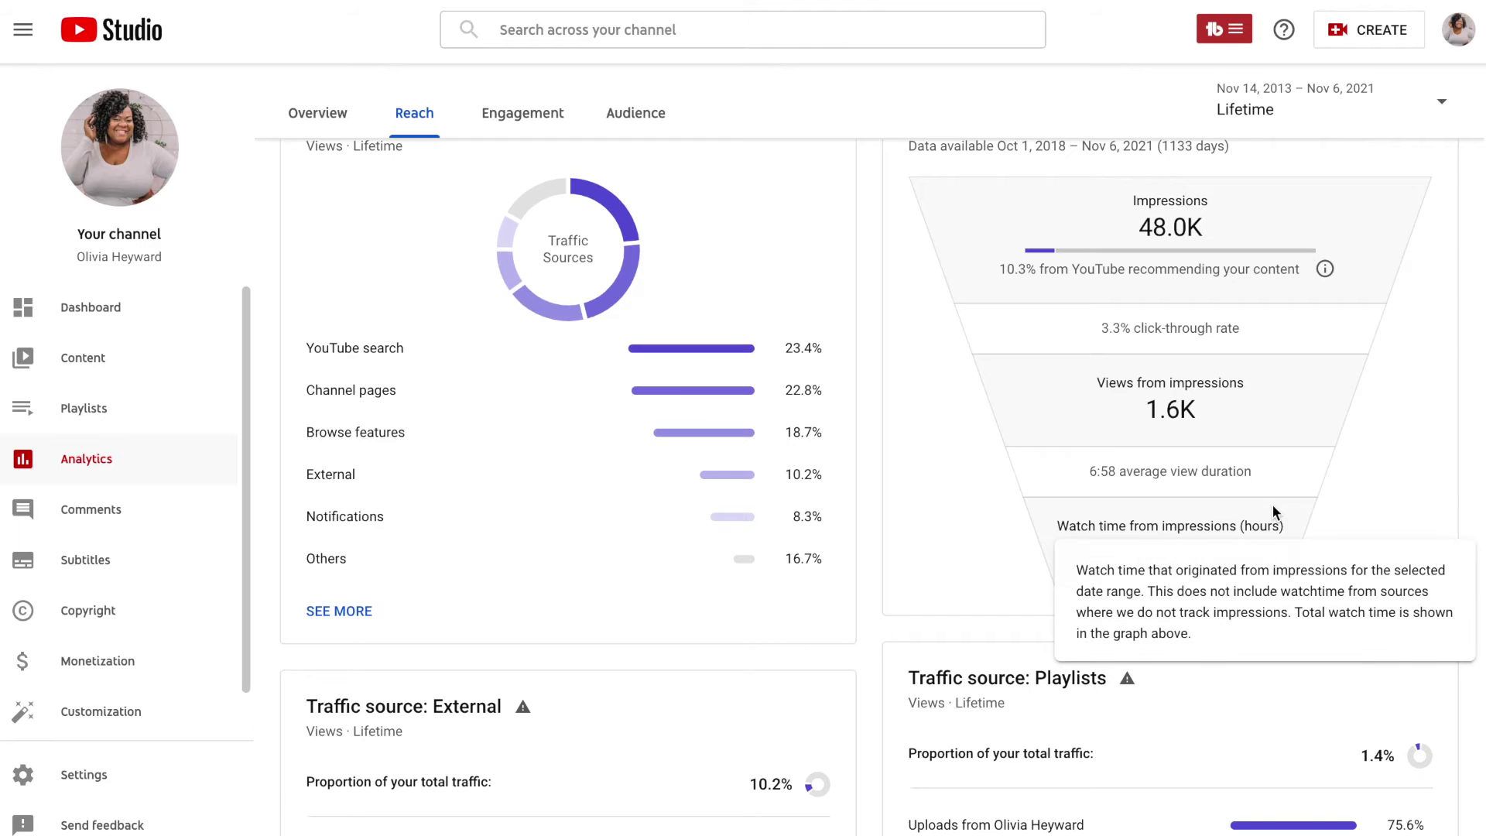
pyautogui.scroll(-2, 1273, 511)
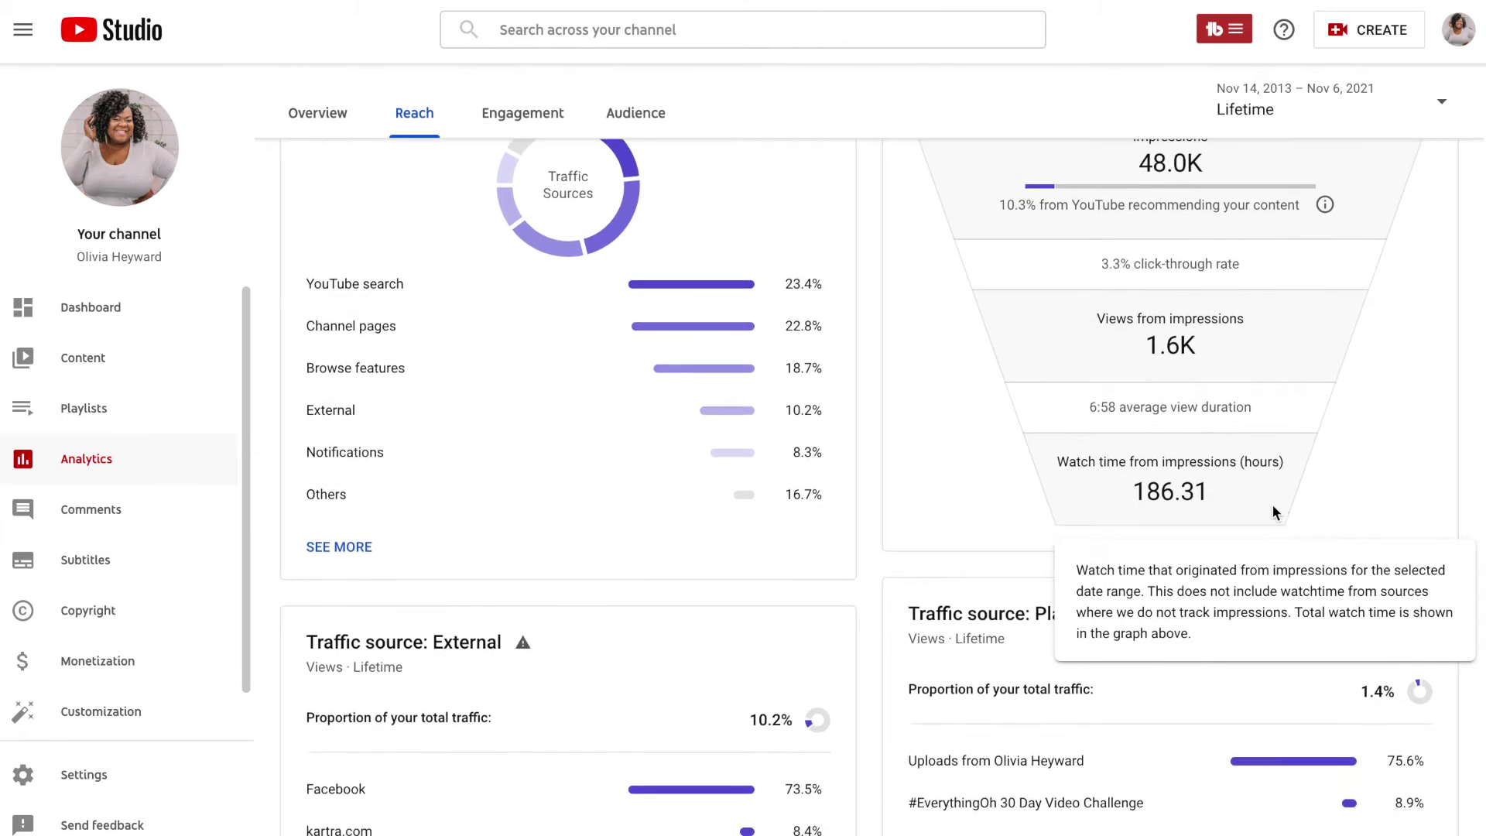
pyautogui.scroll(-2, 1274, 513)
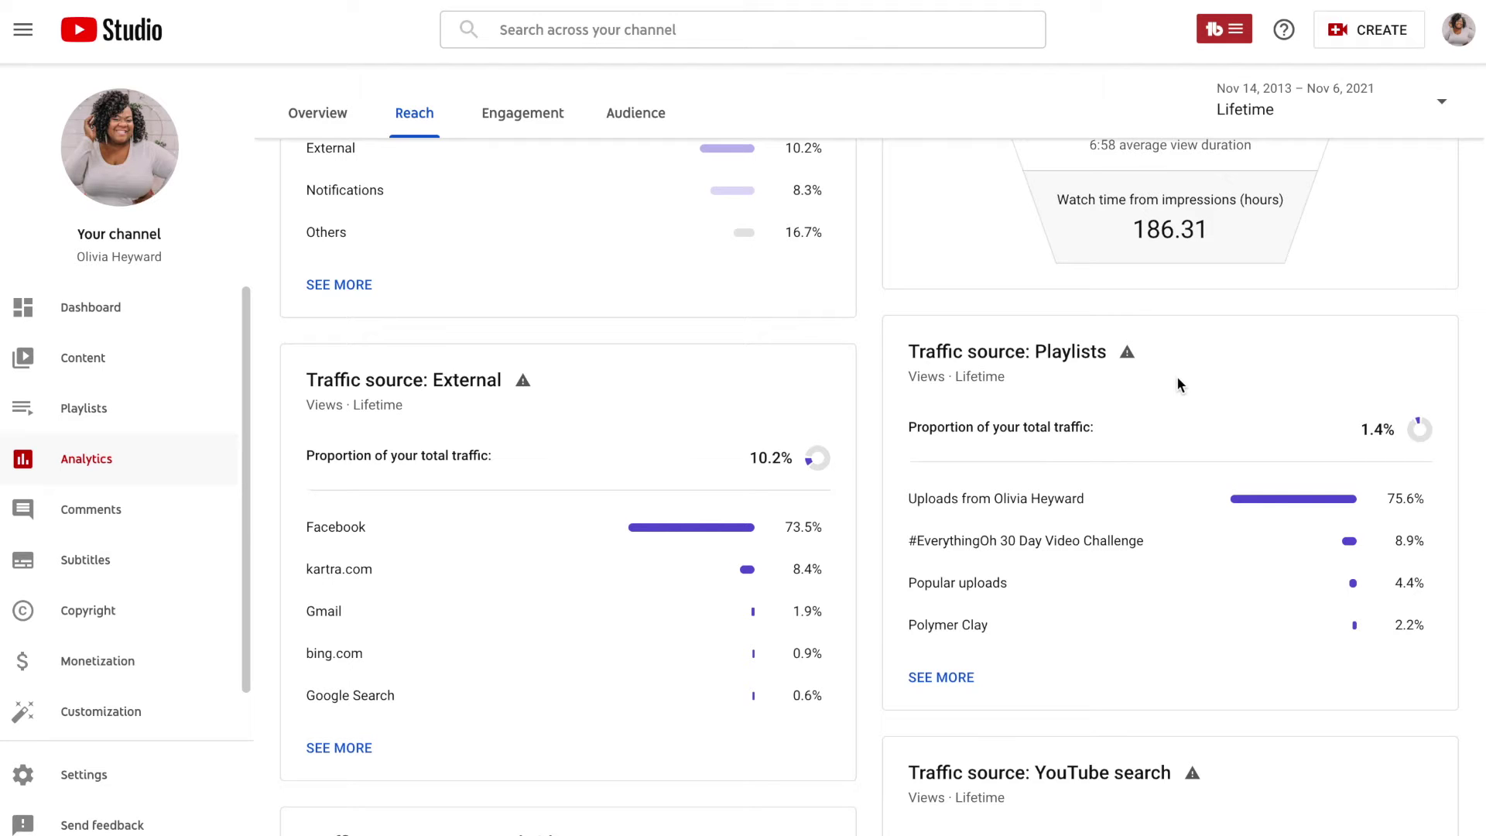
pyautogui.scroll(-1, 1210, 392)
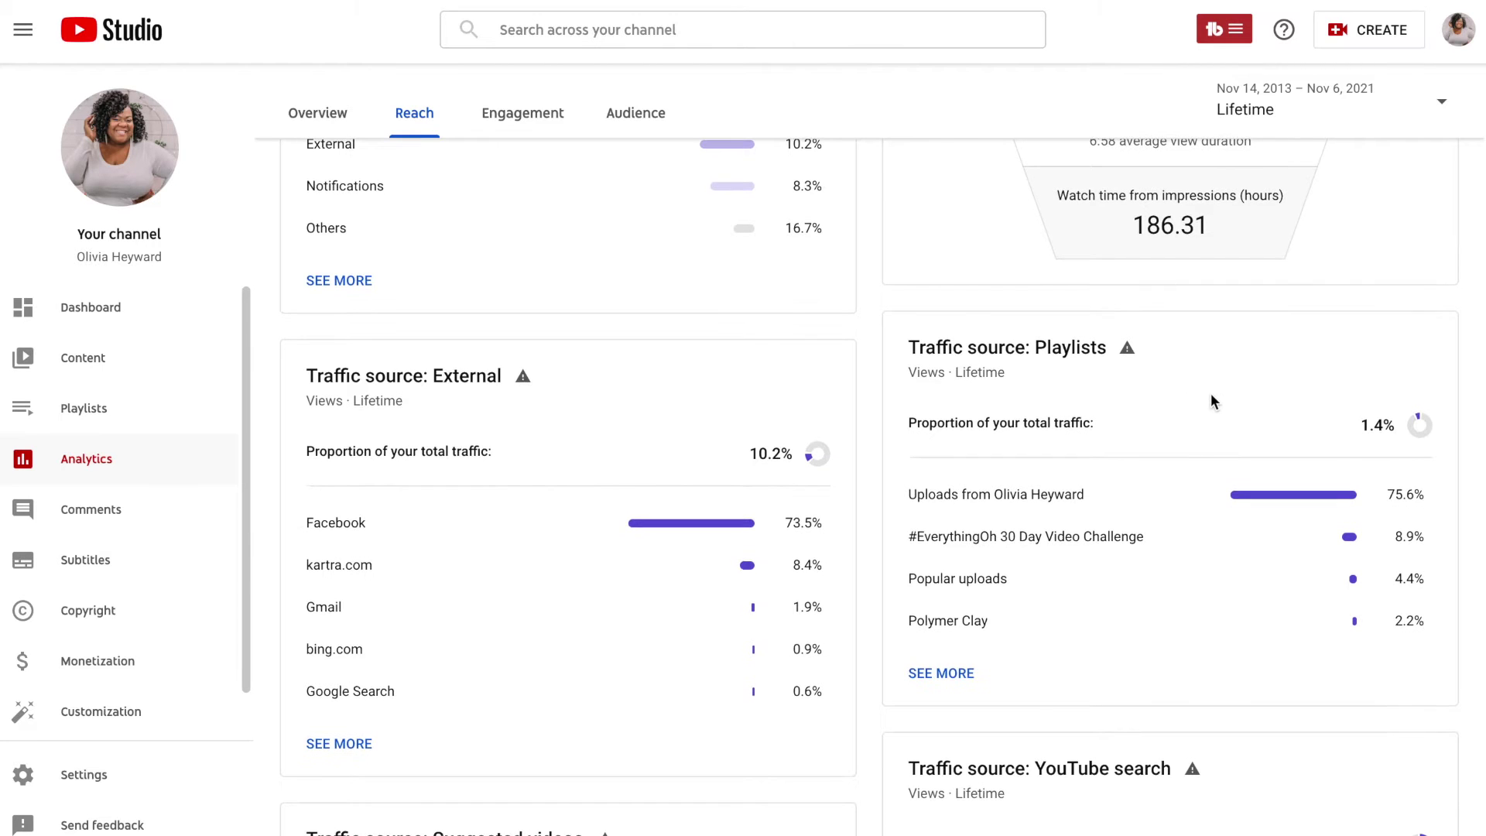
pyautogui.scroll(-1, 1210, 393)
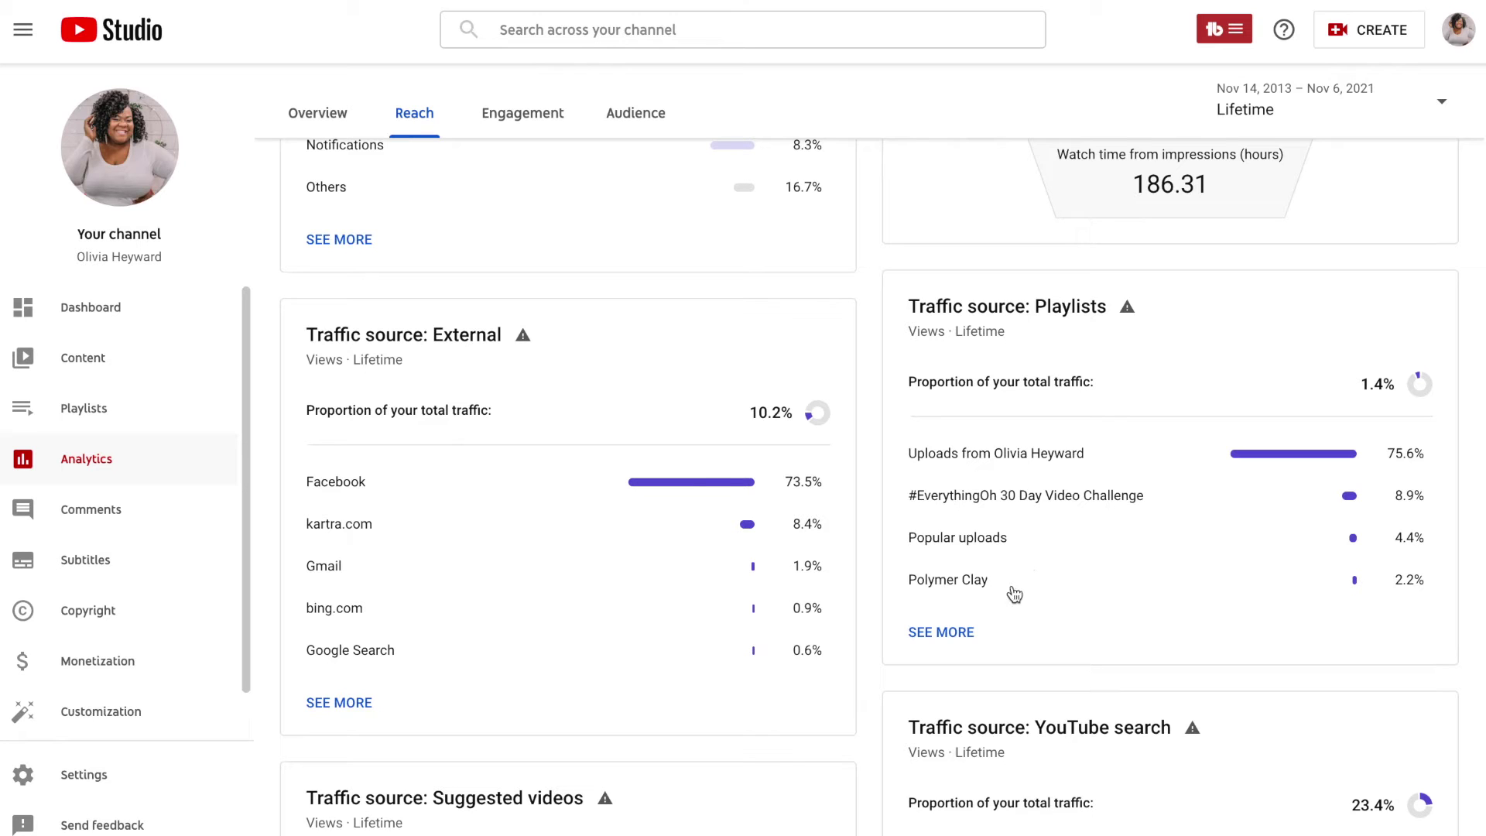
pyautogui.scroll(-1, 1059, 590)
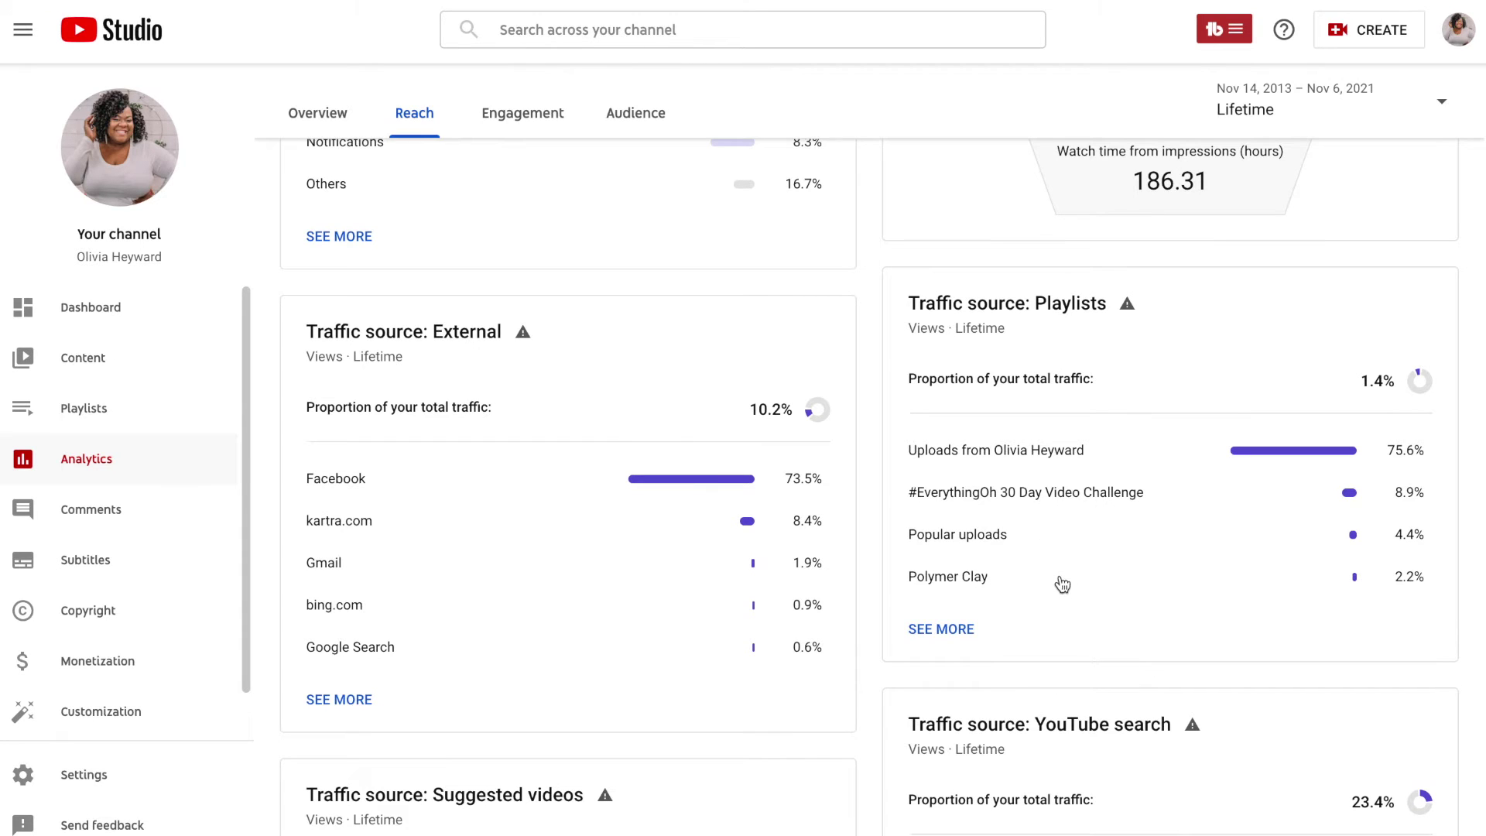
pyautogui.scroll(-5, 1104, 529)
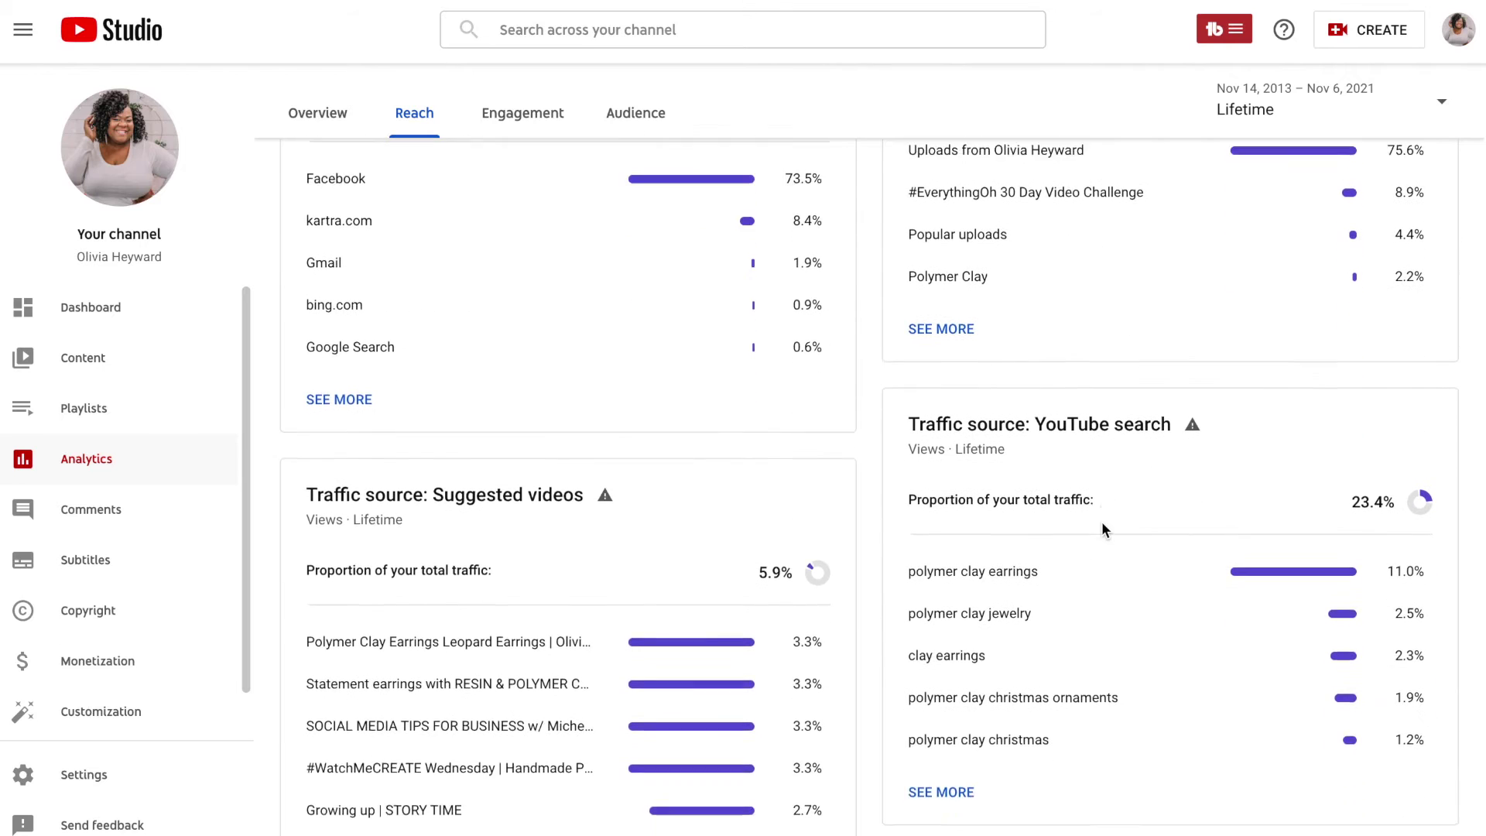
pyautogui.moveTo(979, 377)
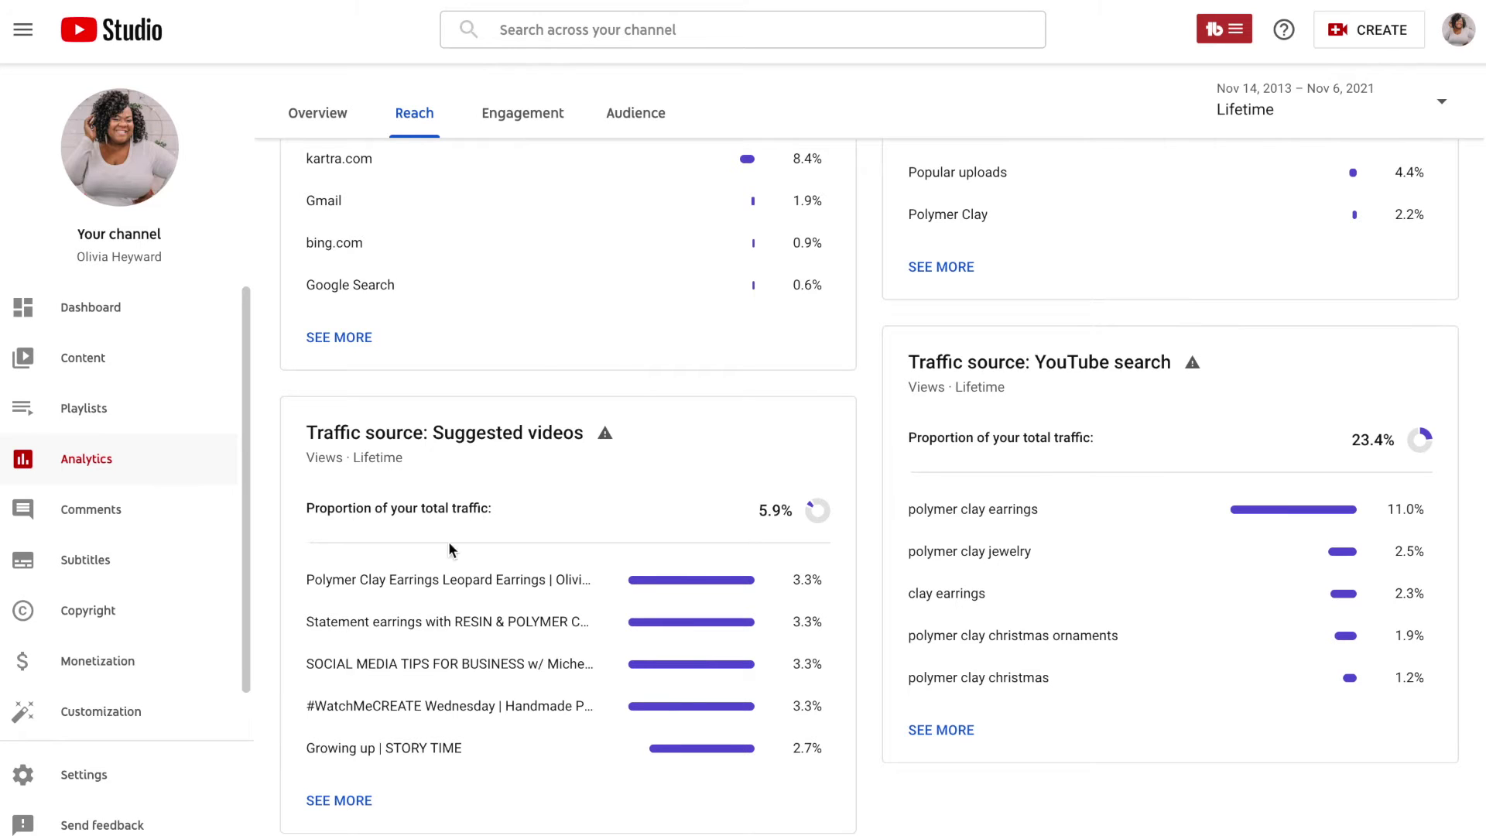
pyautogui.moveTo(431, 454)
# - Open the Engagement analytics and examine the watch time chart and the key moments for audience retention
pyautogui.scroll(6, 698, 385)
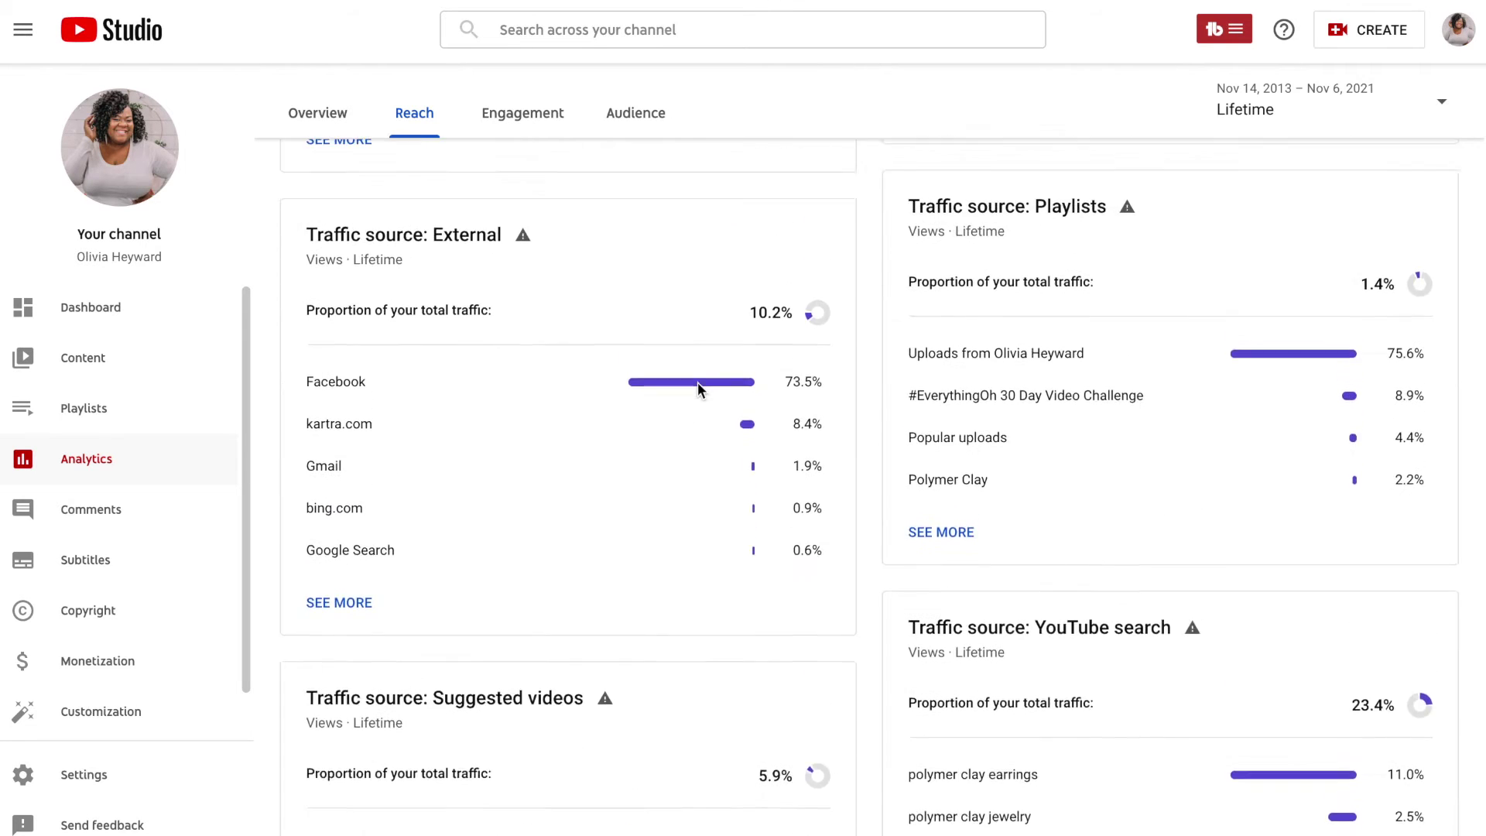
pyautogui.scroll(10, 698, 387)
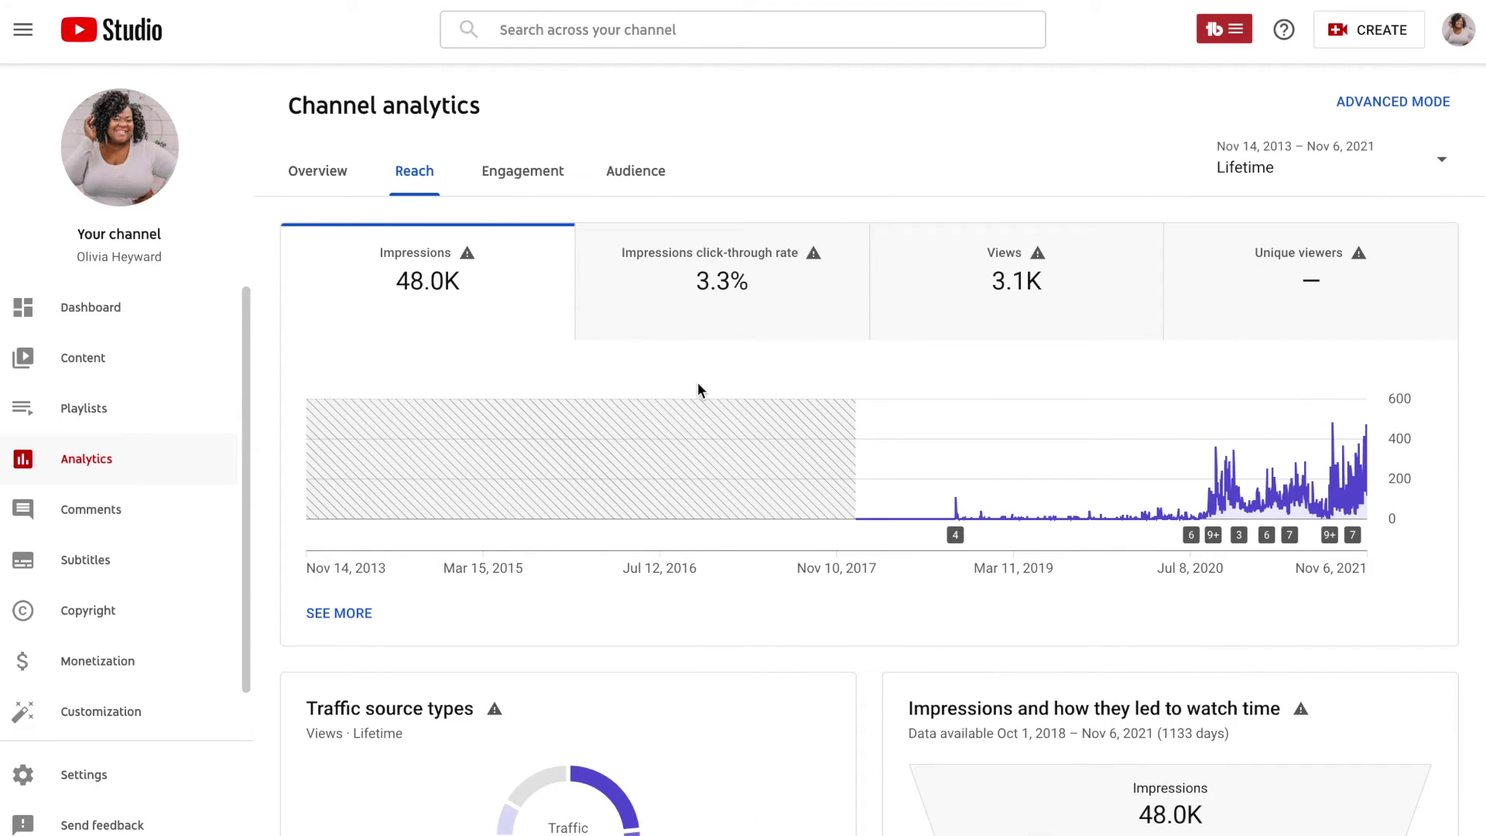
pyautogui.scroll(-7, 698, 382)
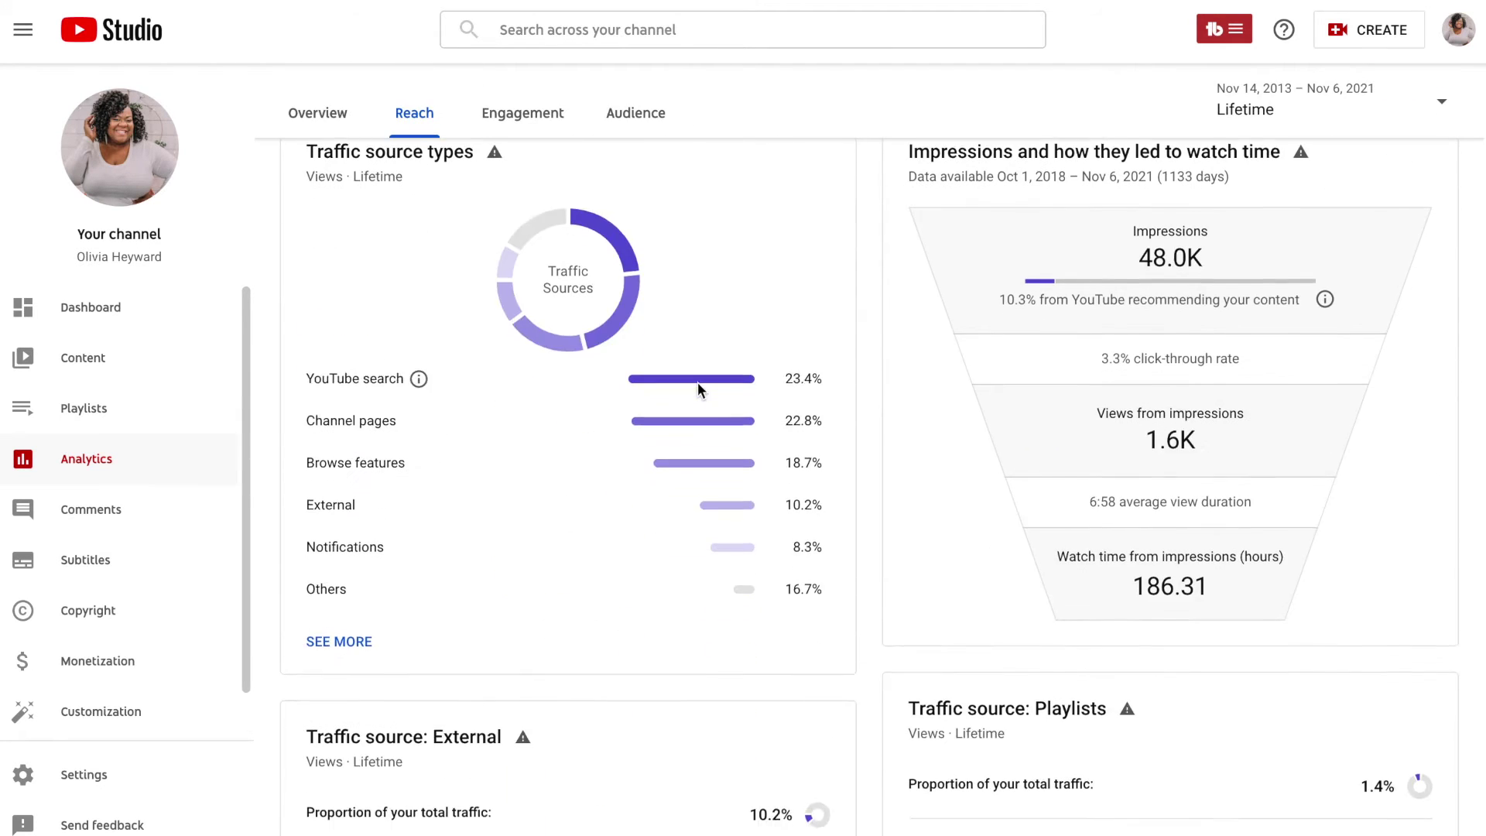
pyautogui.scroll(7, 698, 383)
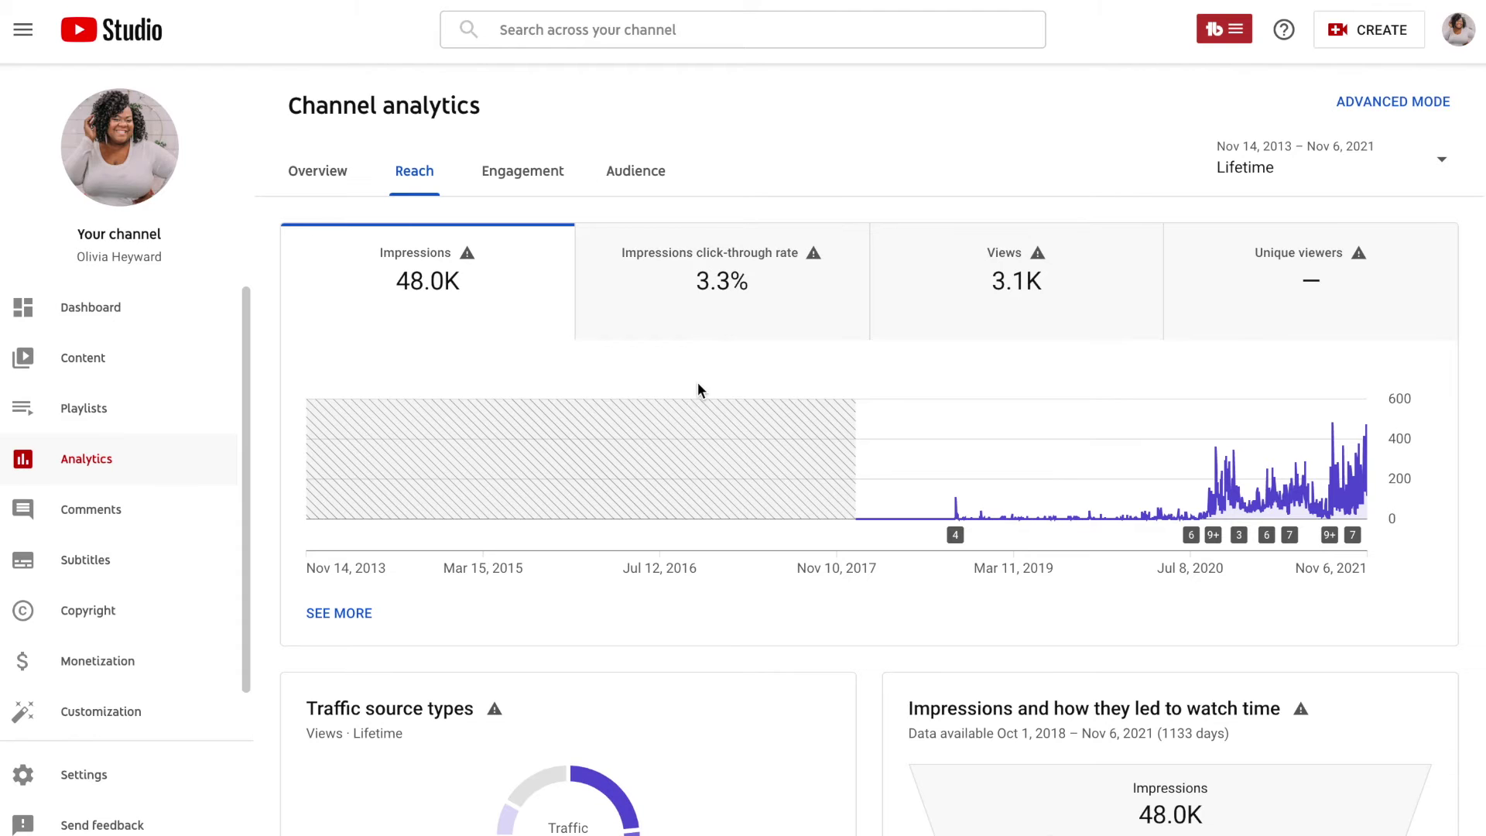
pyautogui.click(517, 175)
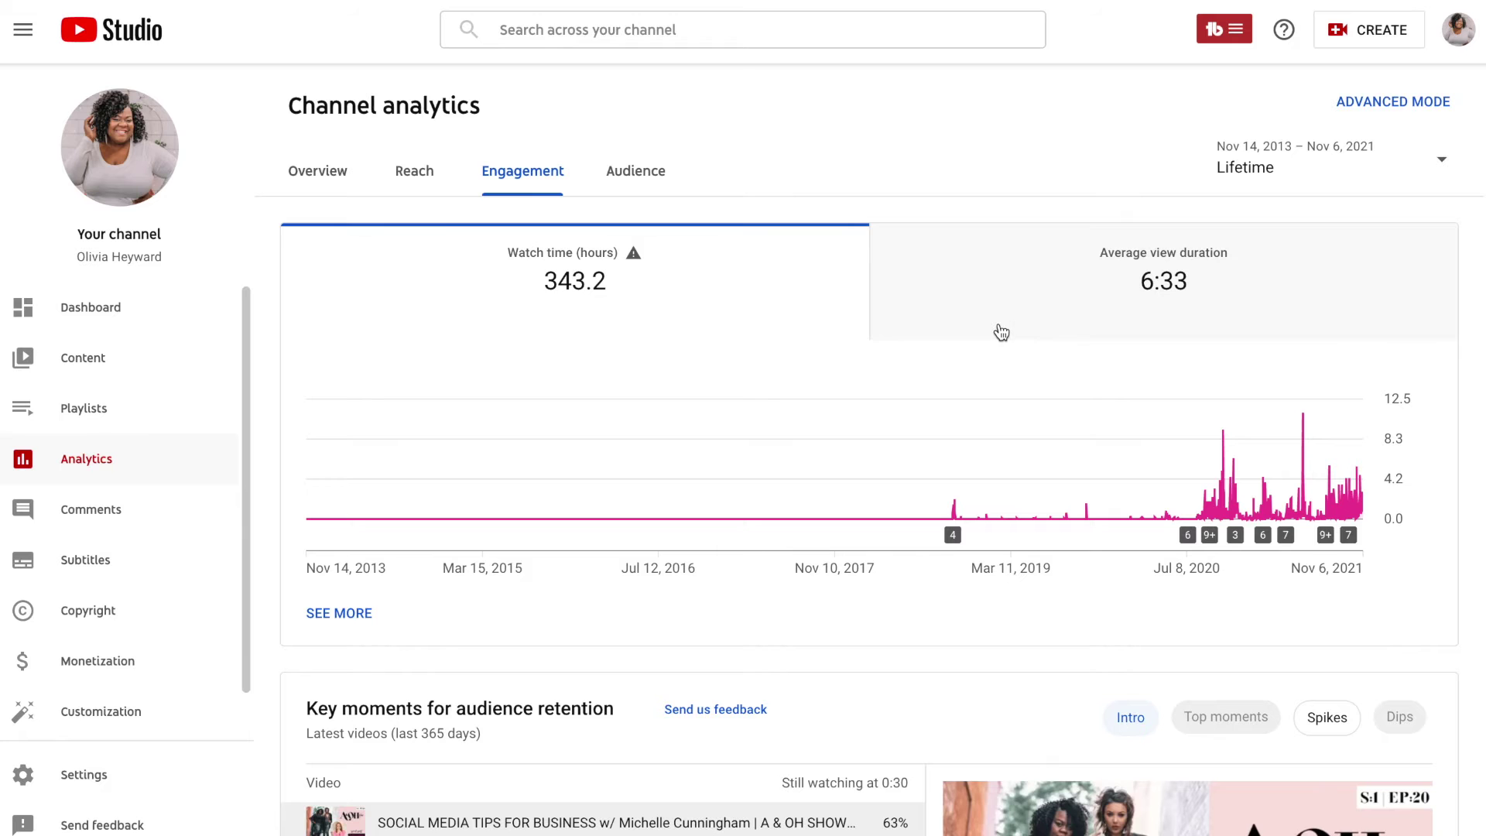
pyautogui.scroll(-9, 999, 333)
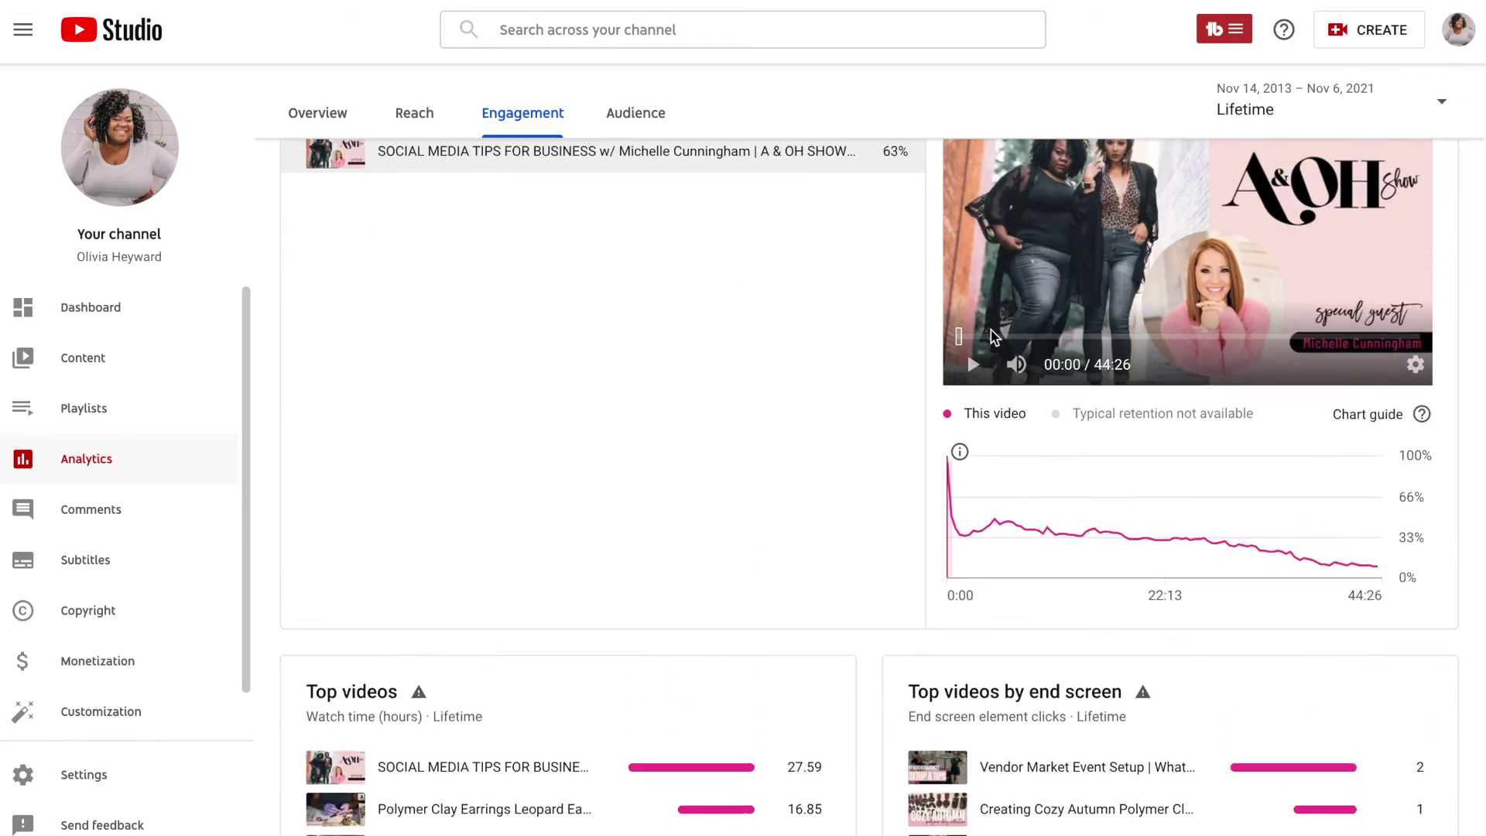
pyautogui.scroll(3, 994, 334)
pyautogui.scroll(-3, 995, 334)
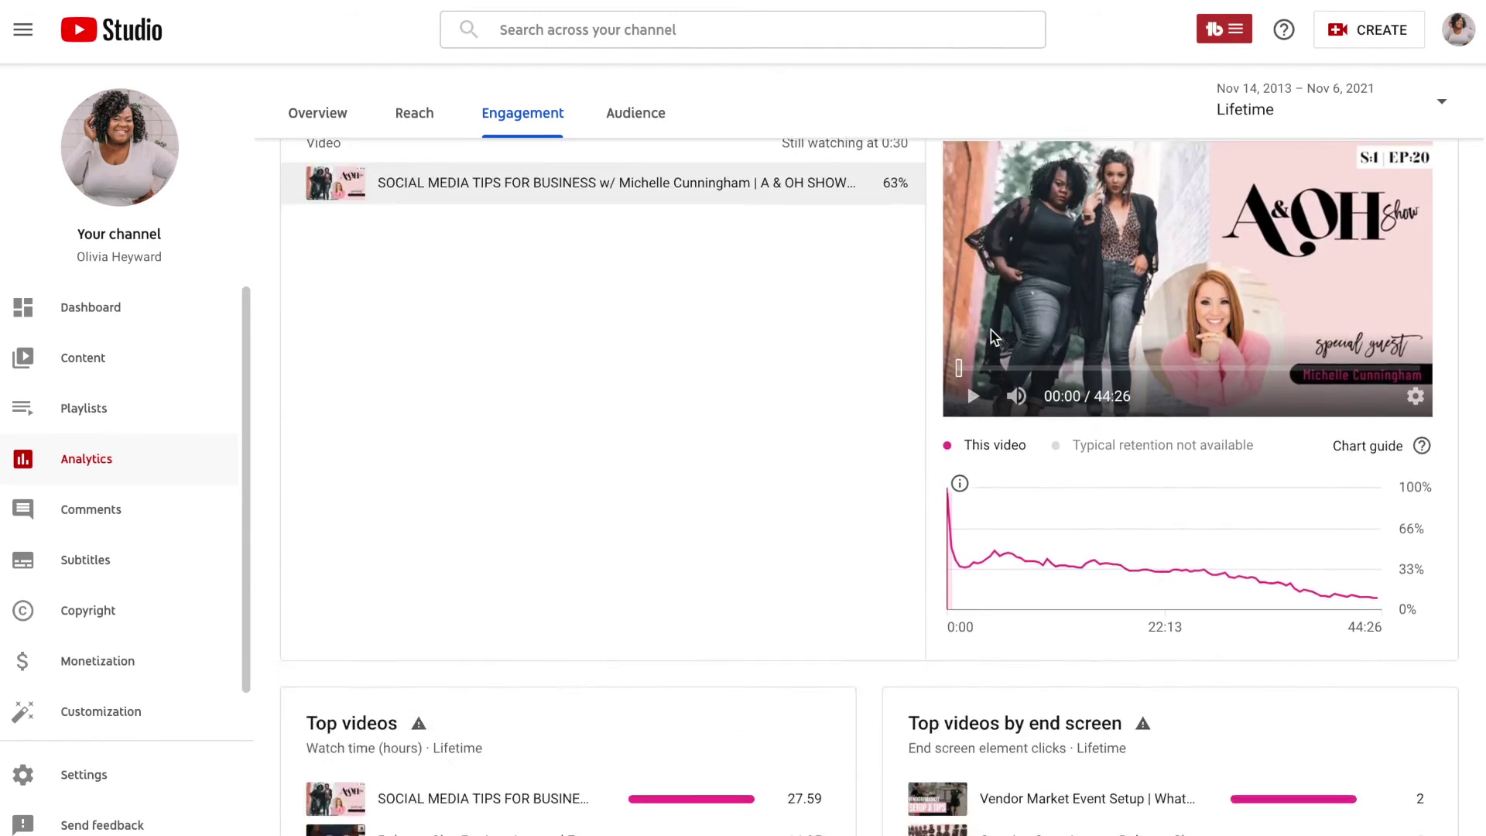
# - Review the top videos, top videos by end screen, top playlists, end screen element types and top cards
pyautogui.scroll(-6, 995, 337)
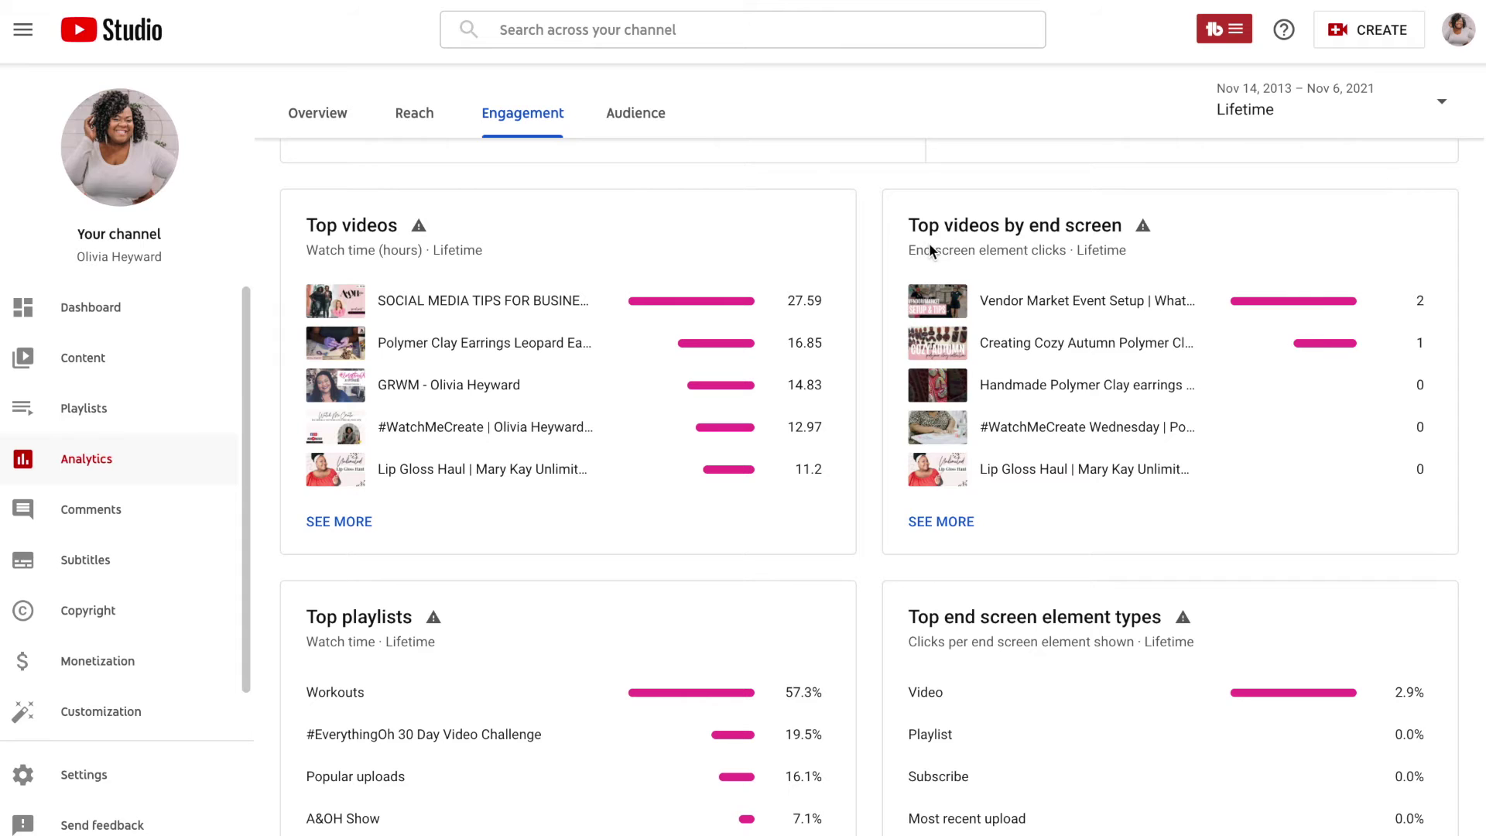
pyautogui.moveTo(1143, 226)
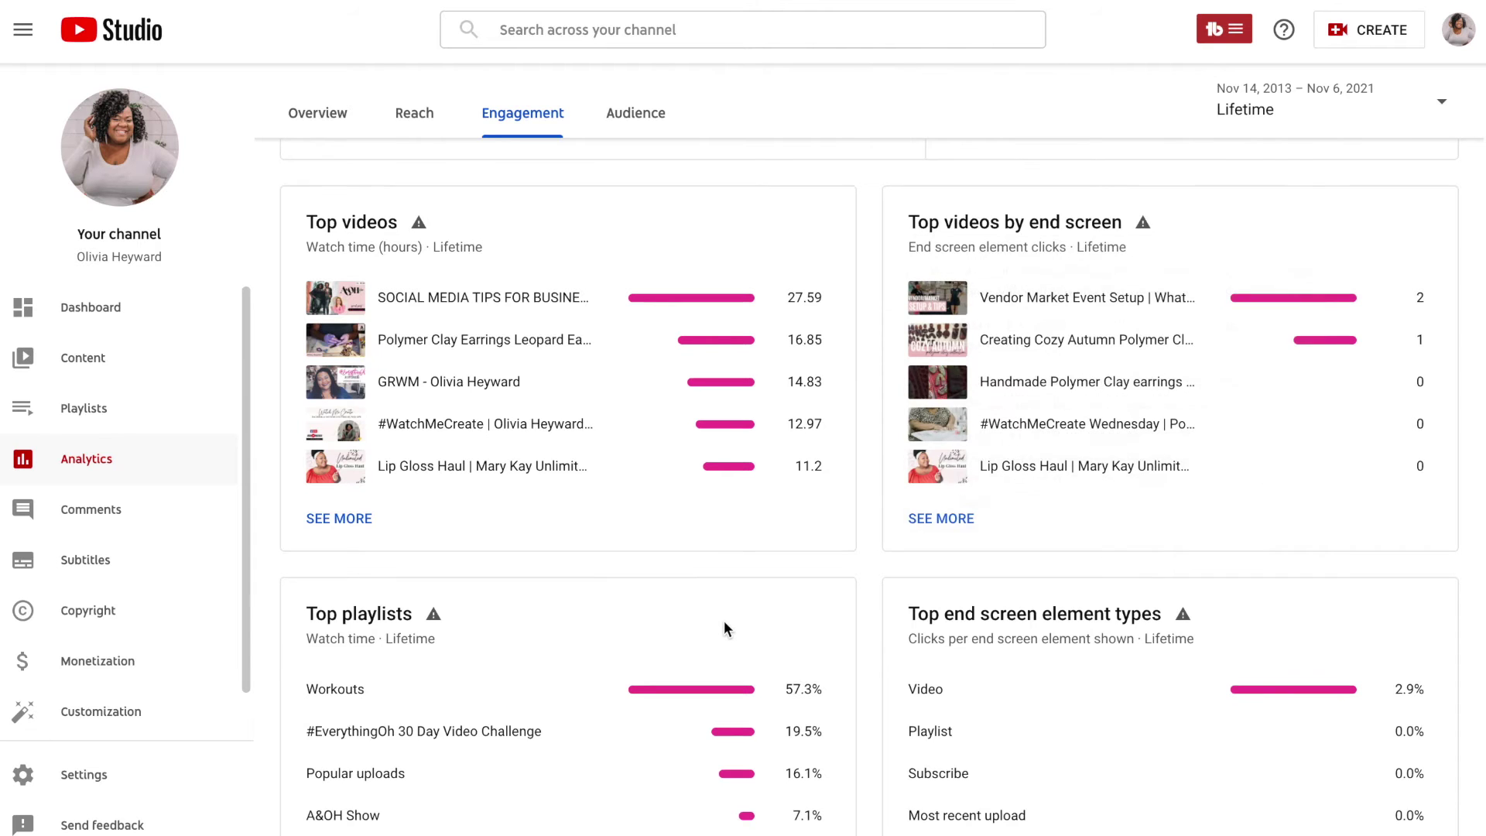
pyautogui.scroll(-2, 723, 620)
pyautogui.scroll(-2, 1023, 583)
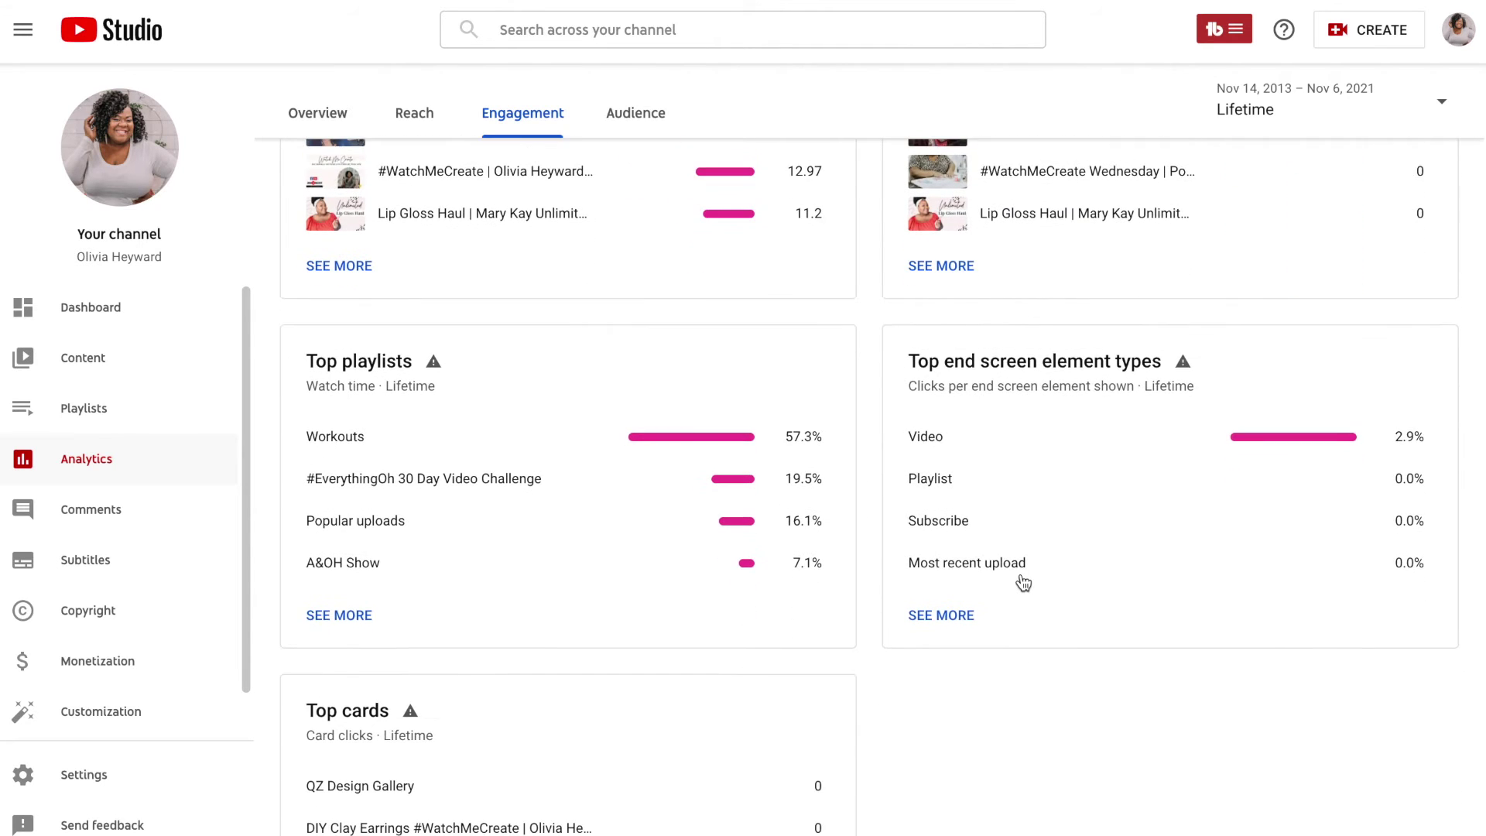
pyautogui.scroll(-2, 1023, 583)
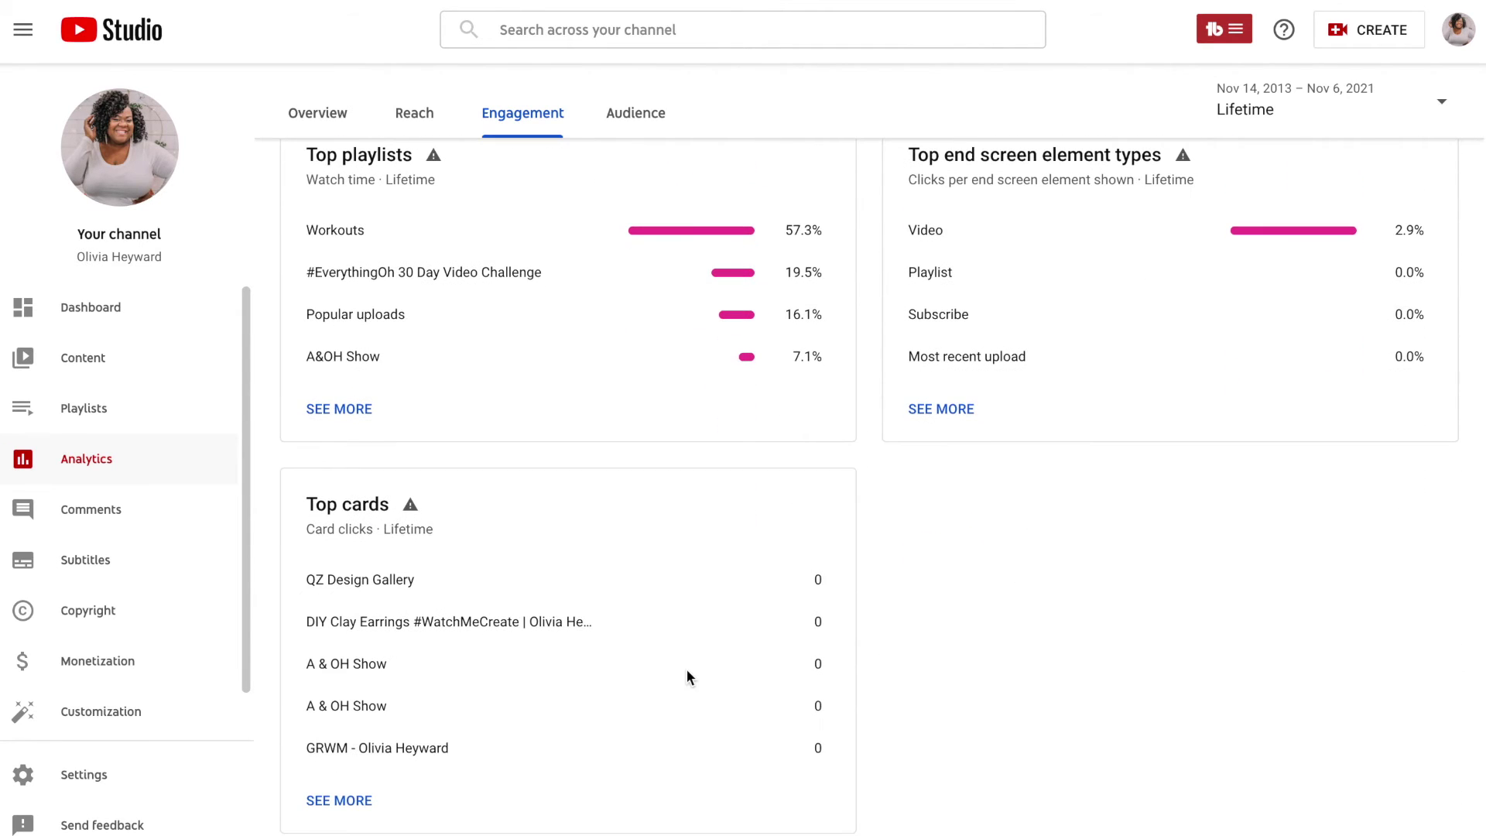
# - Revisit the retention graph and top videos and playlists, and read the explanation of the top end screen element types
pyautogui.scroll(5, 755, 570)
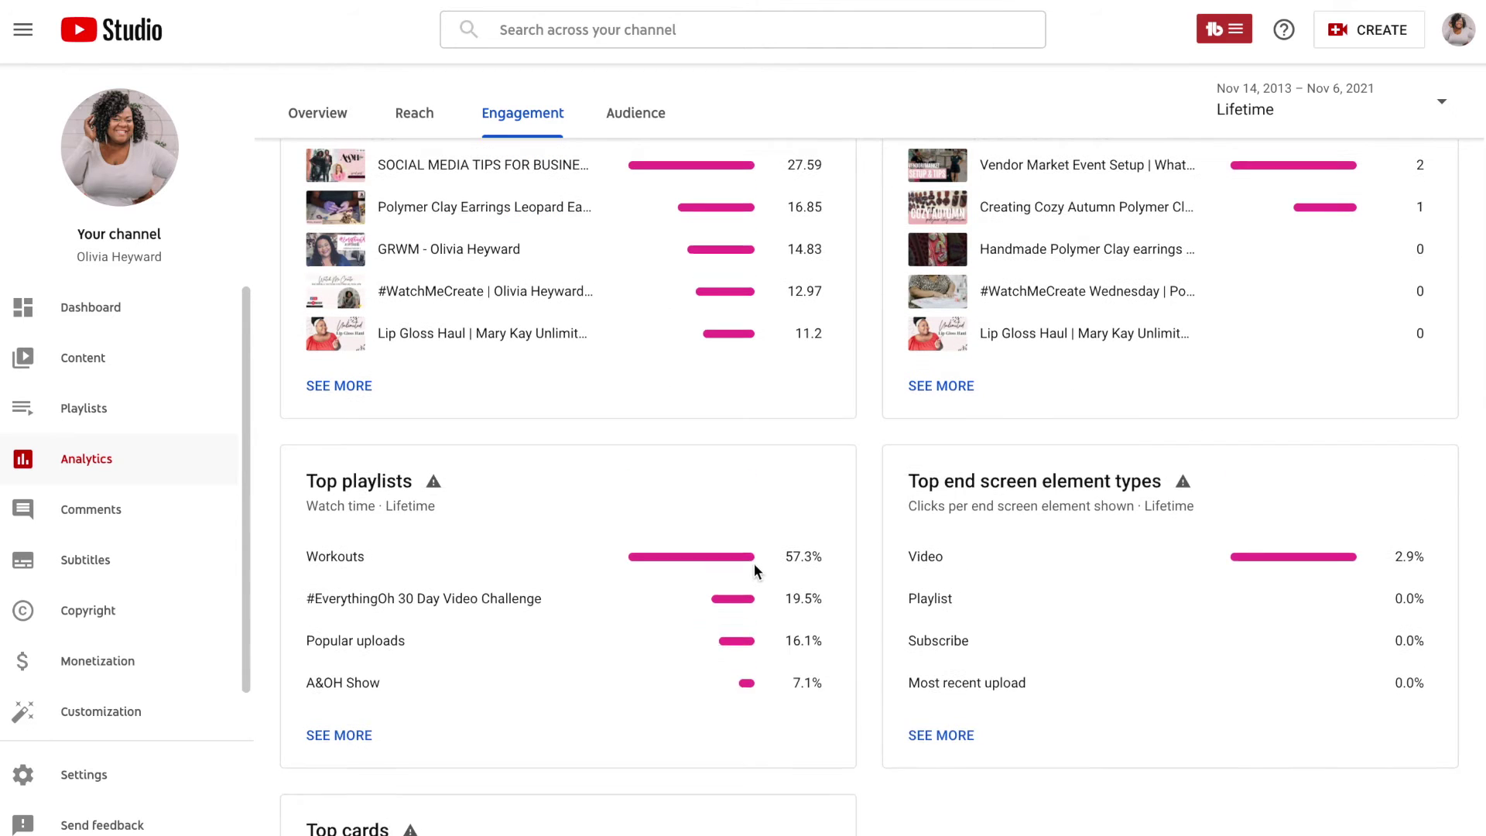
pyautogui.scroll(2, 755, 571)
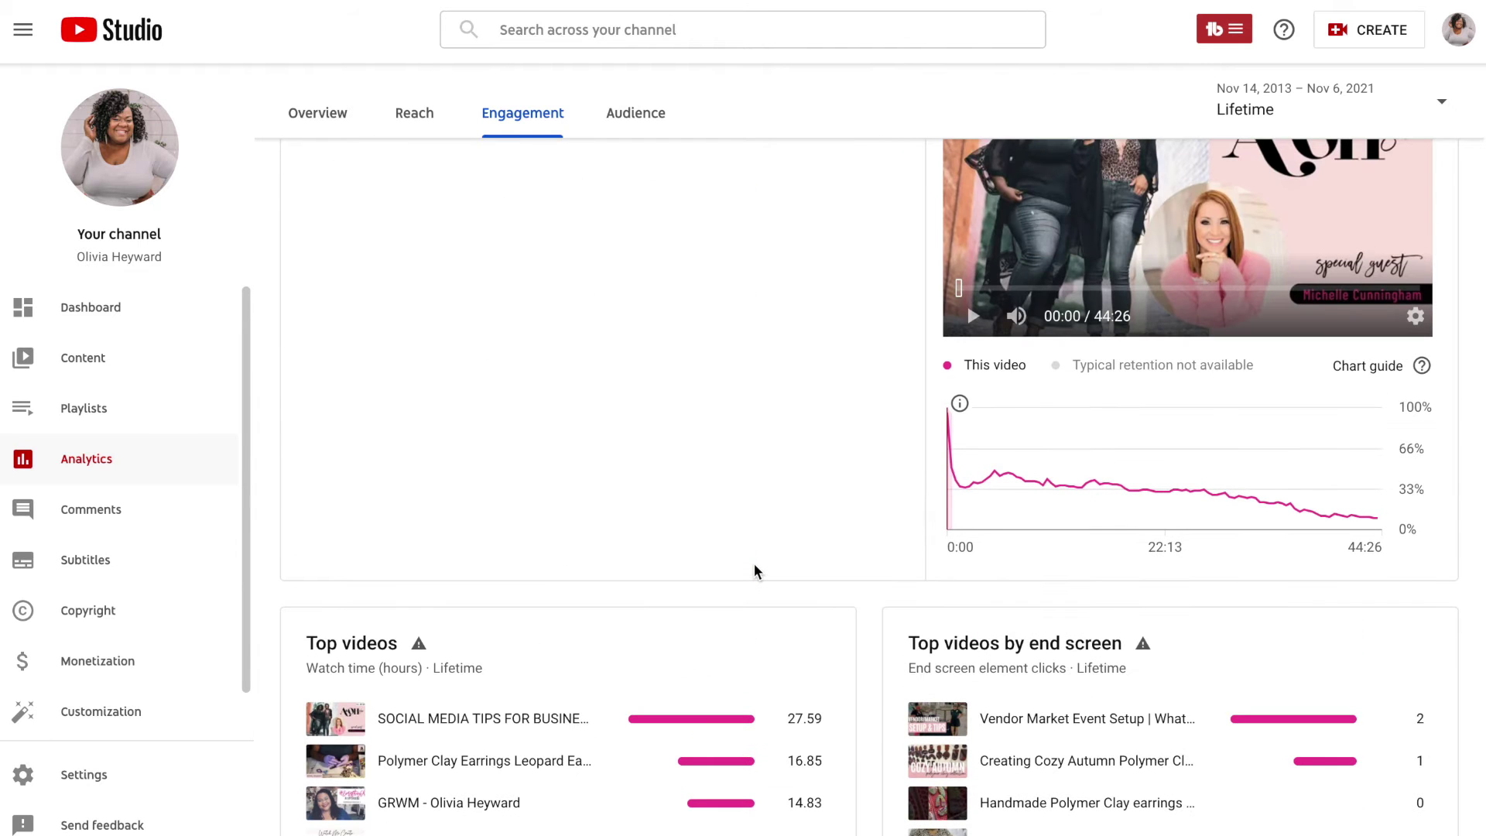
pyautogui.scroll(-5, 754, 570)
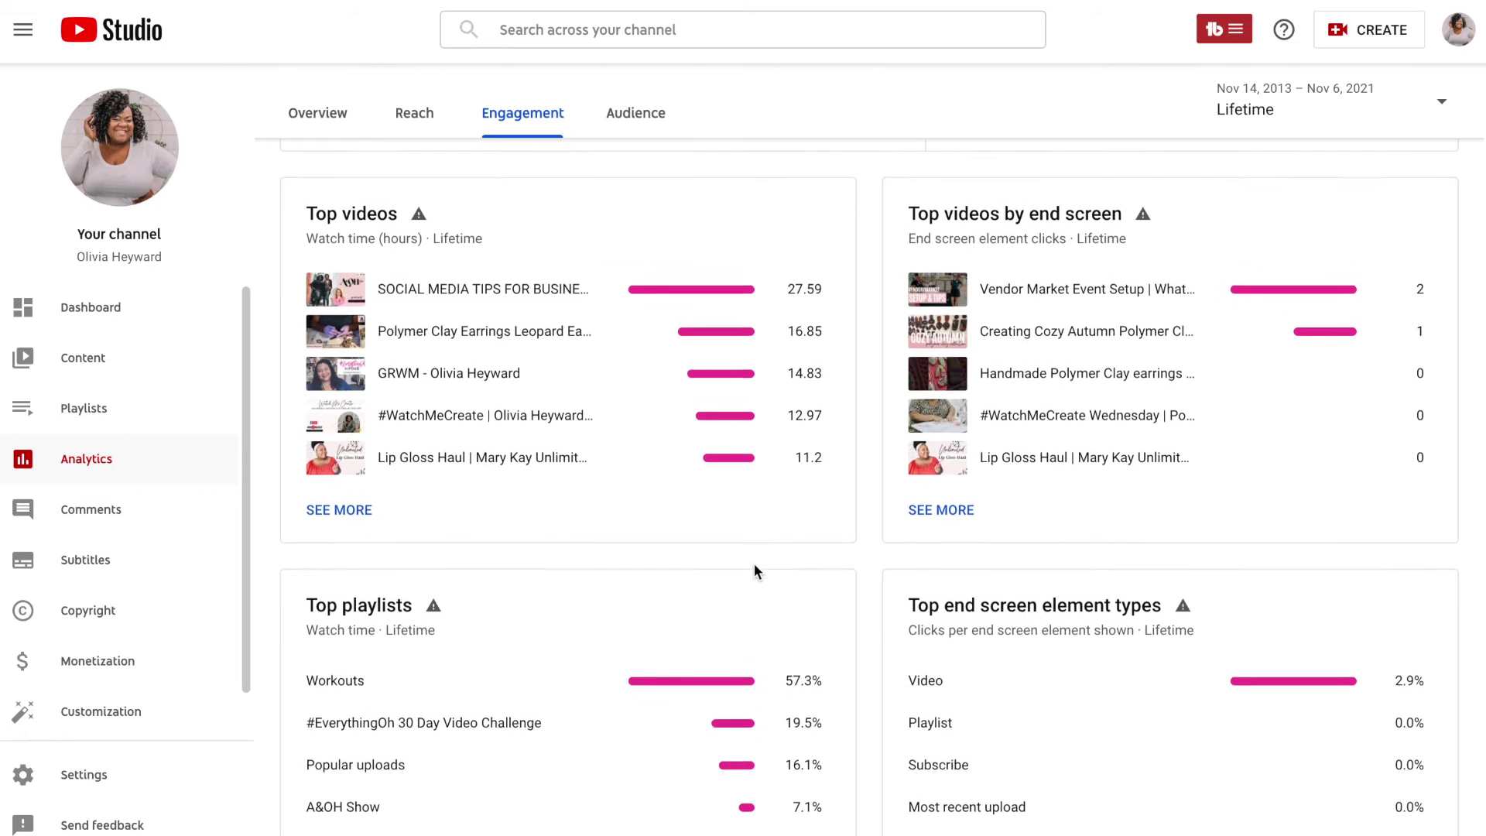
pyautogui.scroll(1, 754, 571)
pyautogui.scroll(-3, 1028, 556)
pyautogui.scroll(2, 1028, 555)
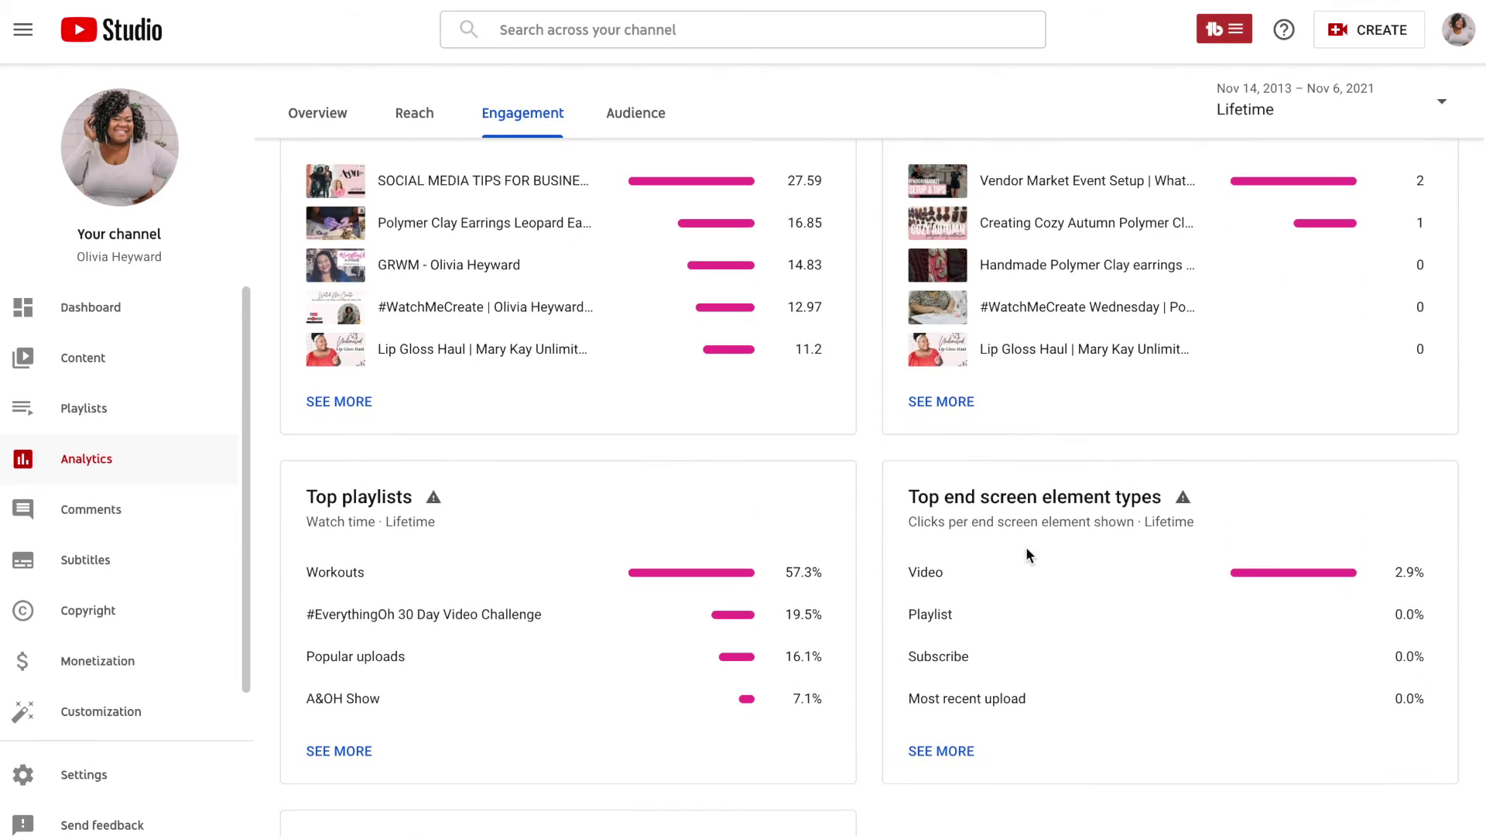
pyautogui.scroll(-1, 1027, 556)
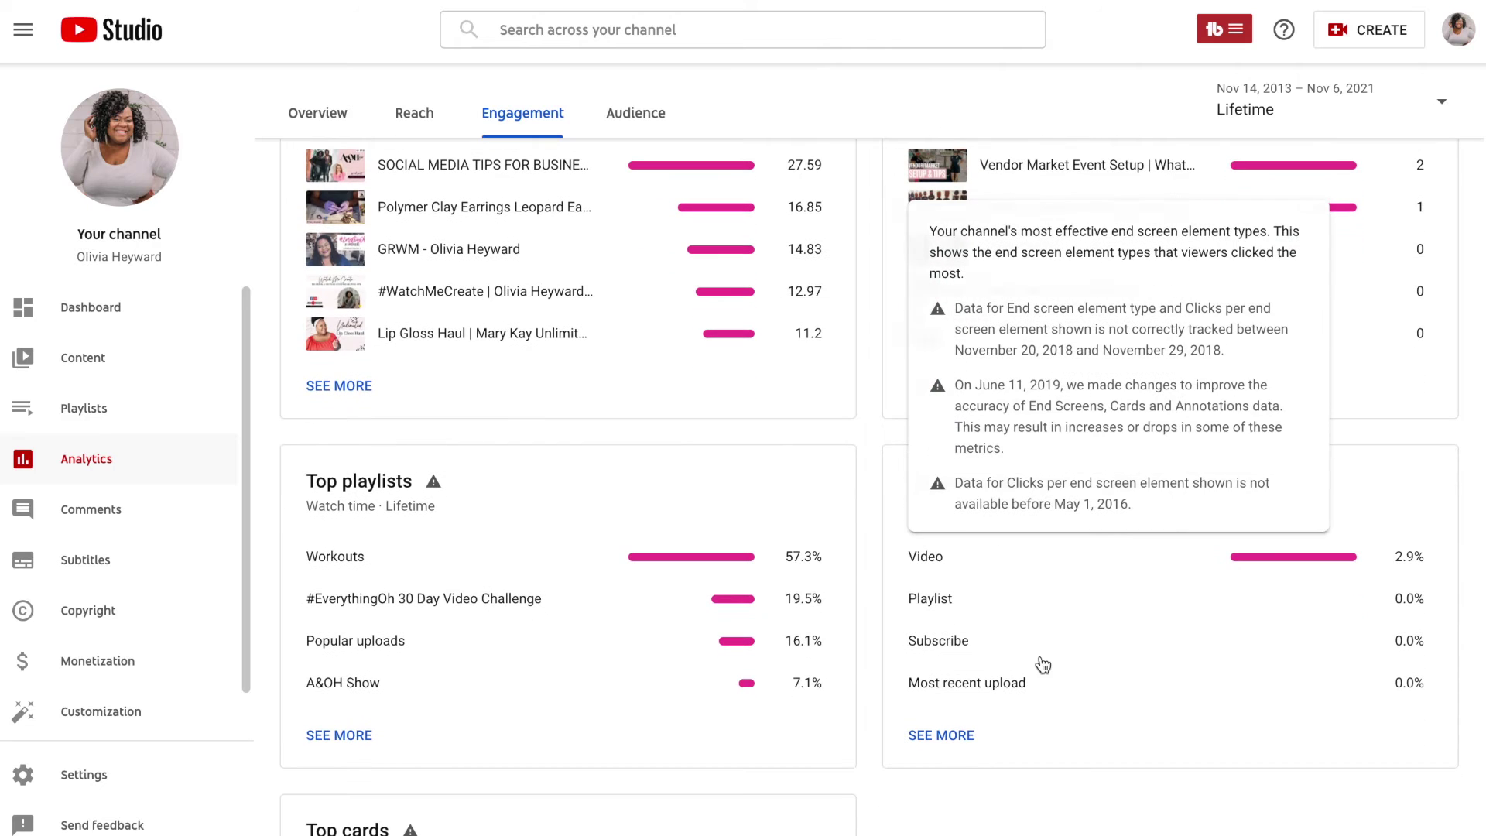
# - Open the Audience analytics and review the returning viewers chart, watch time from subscribers, top geographies and subtitle language cards
pyautogui.scroll(-1, 997, 669)
pyautogui.scroll(10, 997, 669)
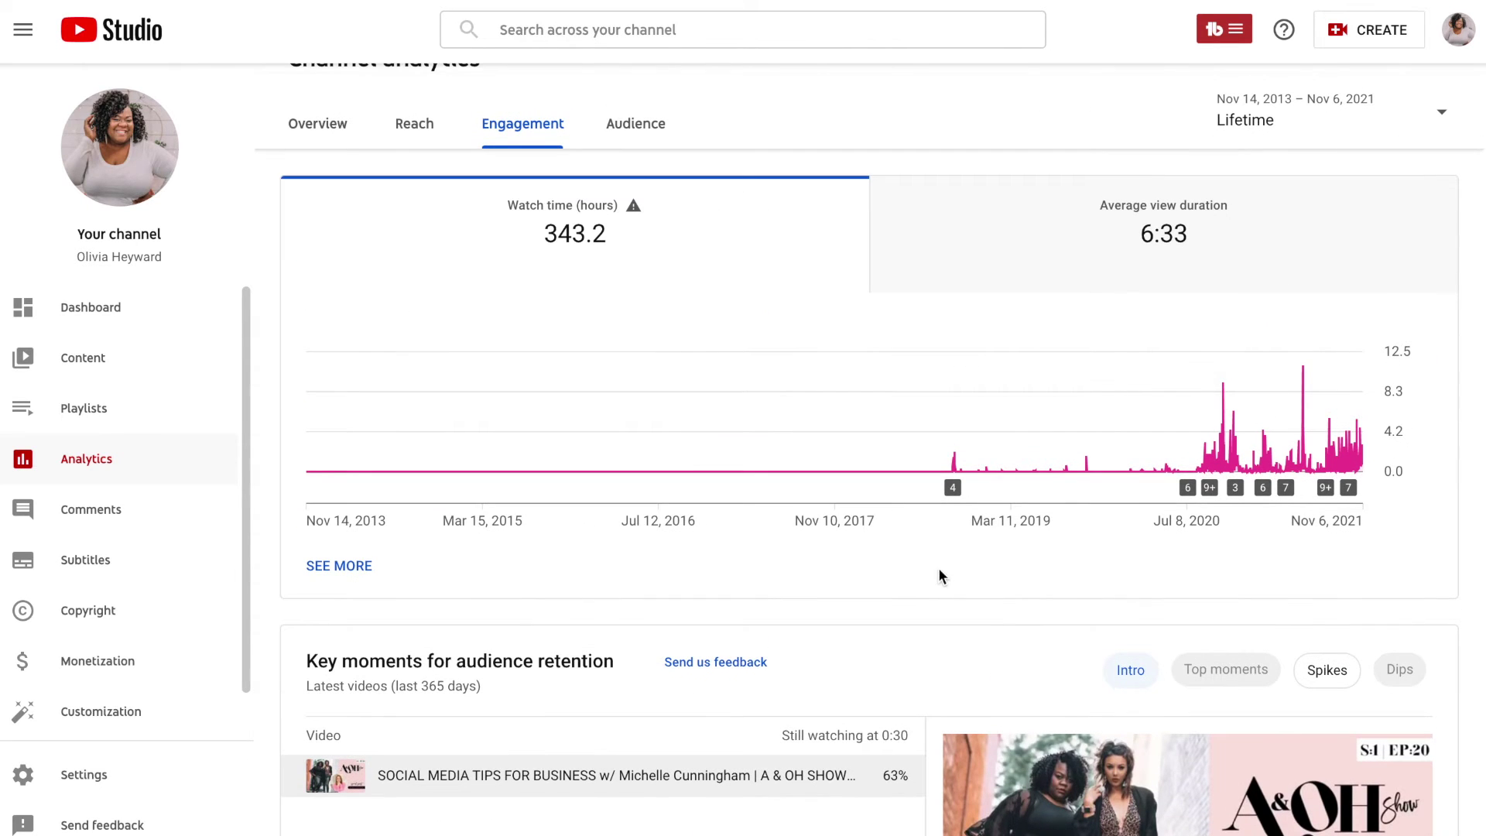
pyautogui.click(638, 132)
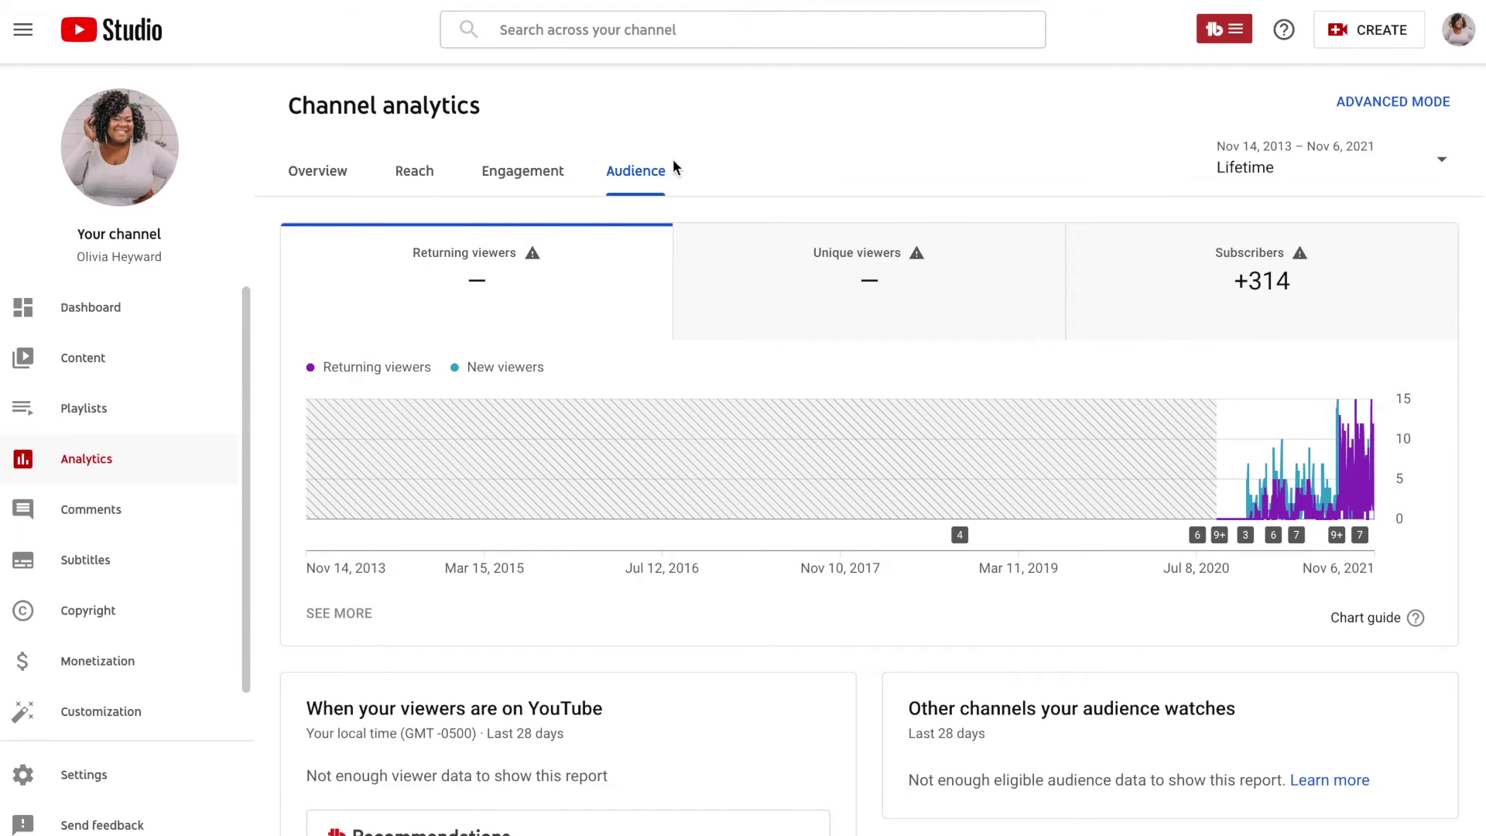
pyautogui.scroll(-1, 690, 156)
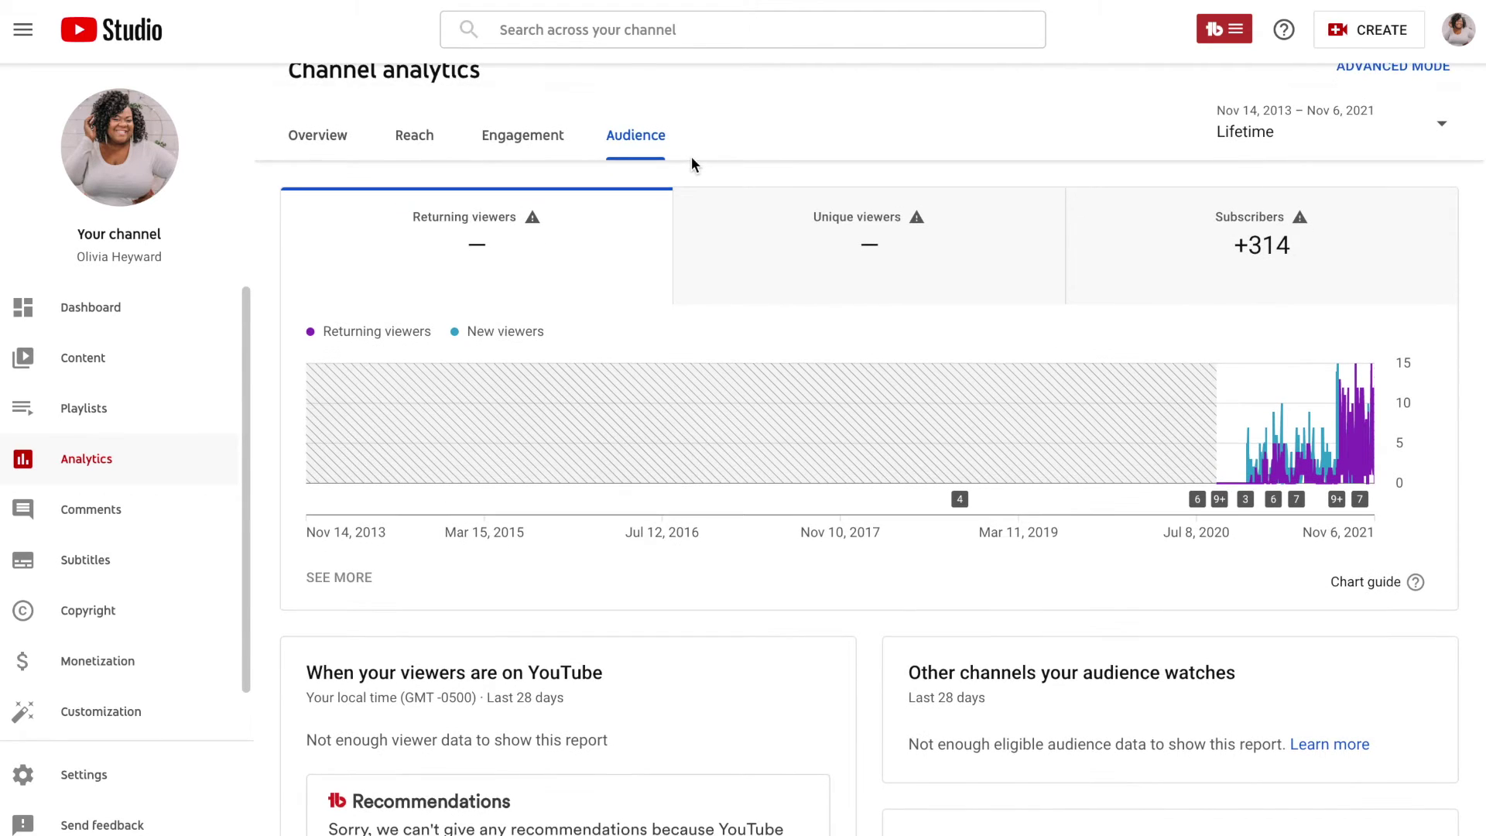
pyautogui.scroll(-3, 691, 158)
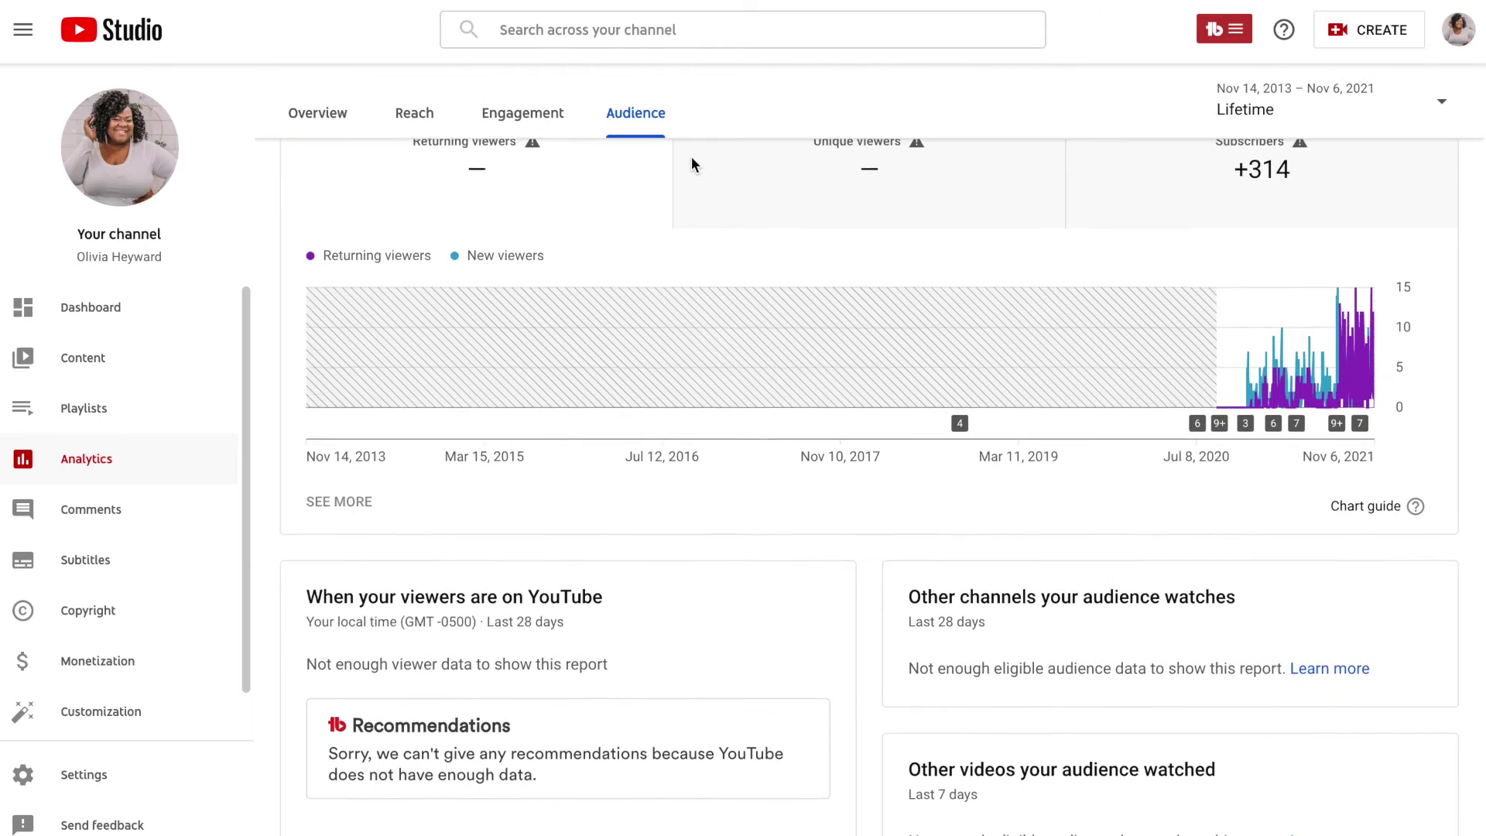
pyautogui.scroll(-4, 691, 159)
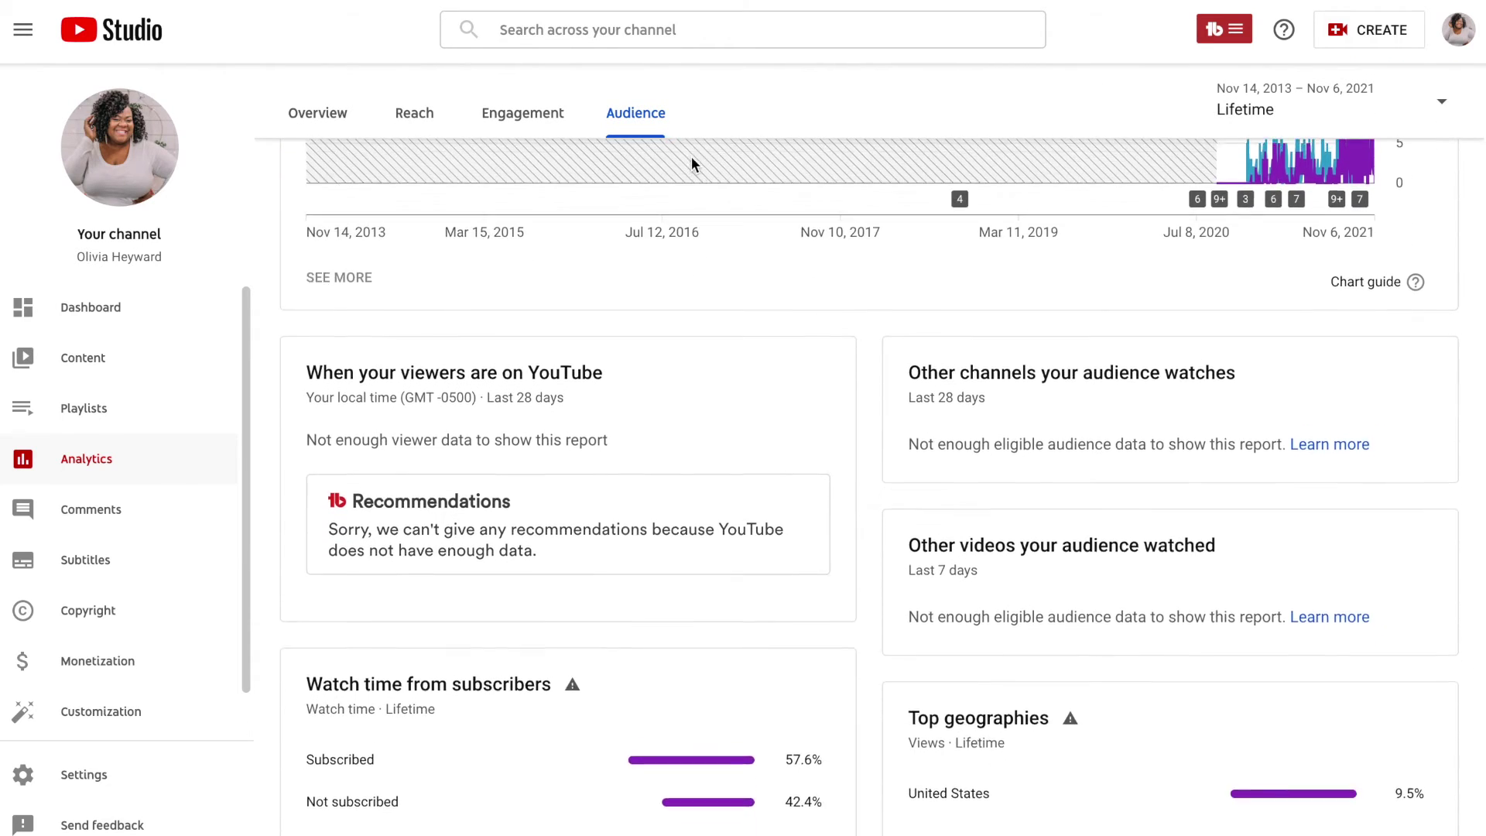
pyautogui.scroll(-1, 672, 350)
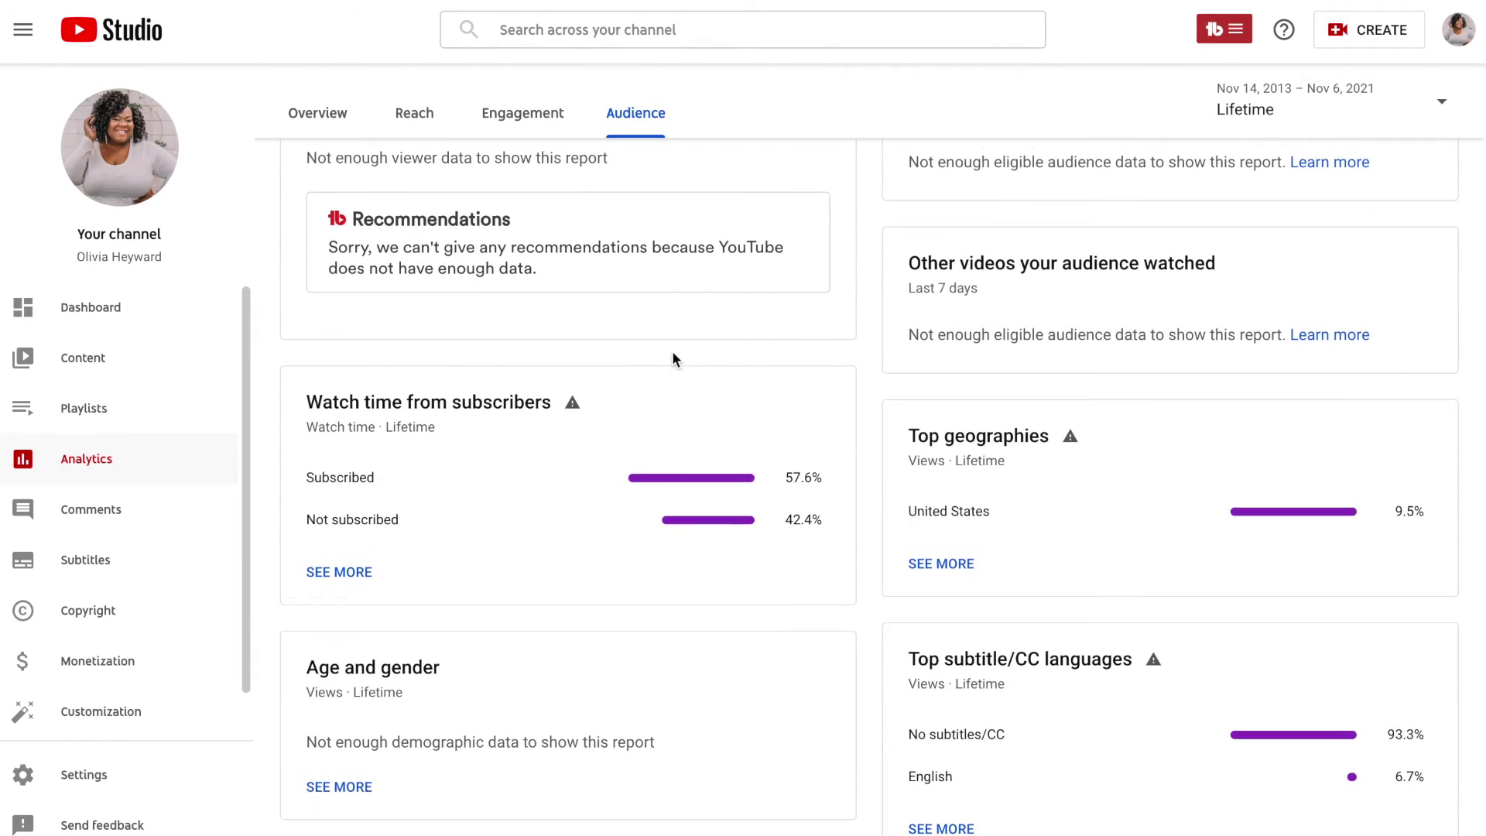
pyautogui.moveTo(396, 404)
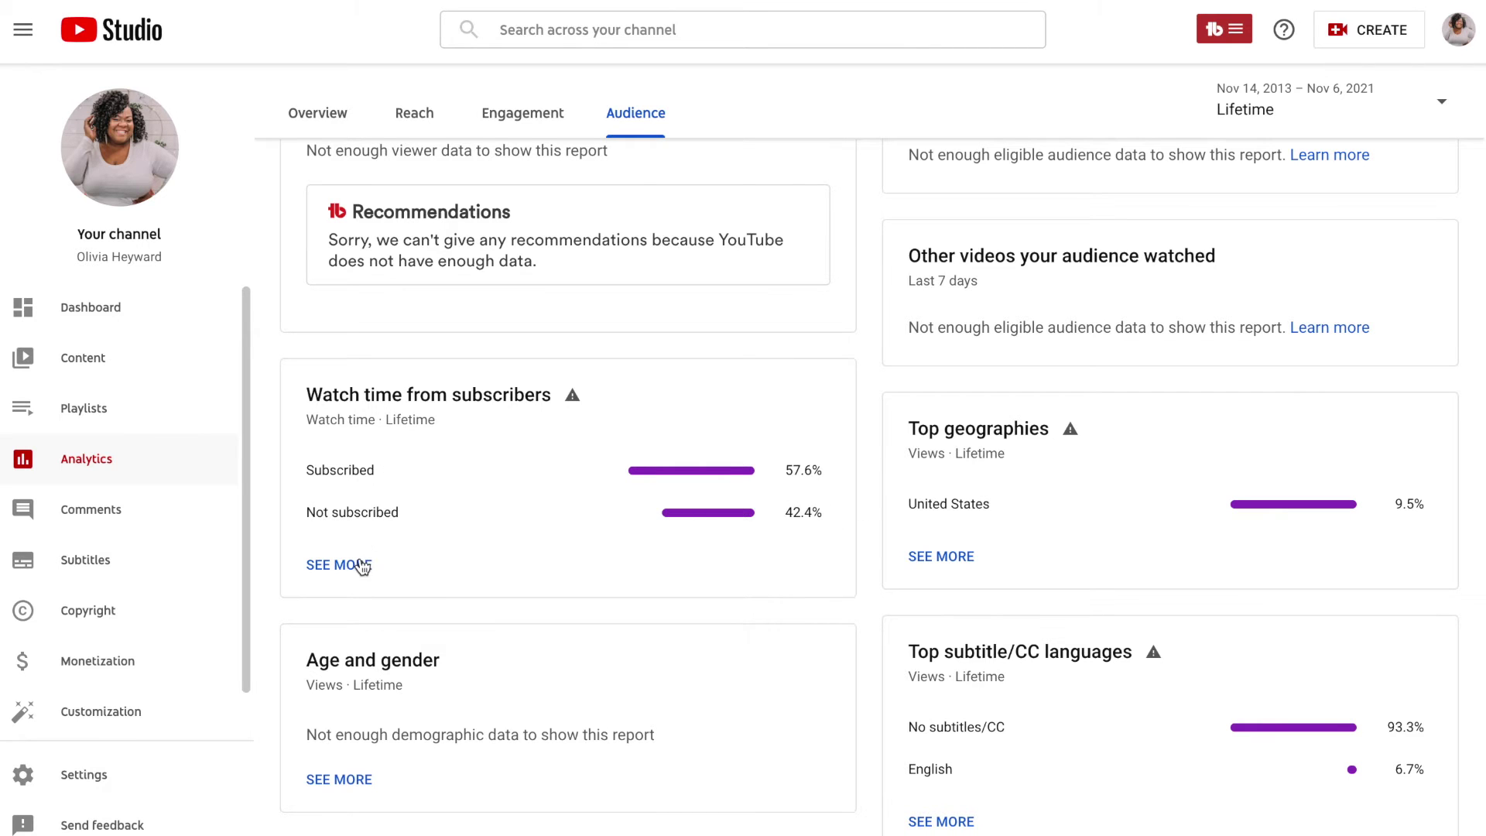
pyautogui.scroll(-1, 704, 507)
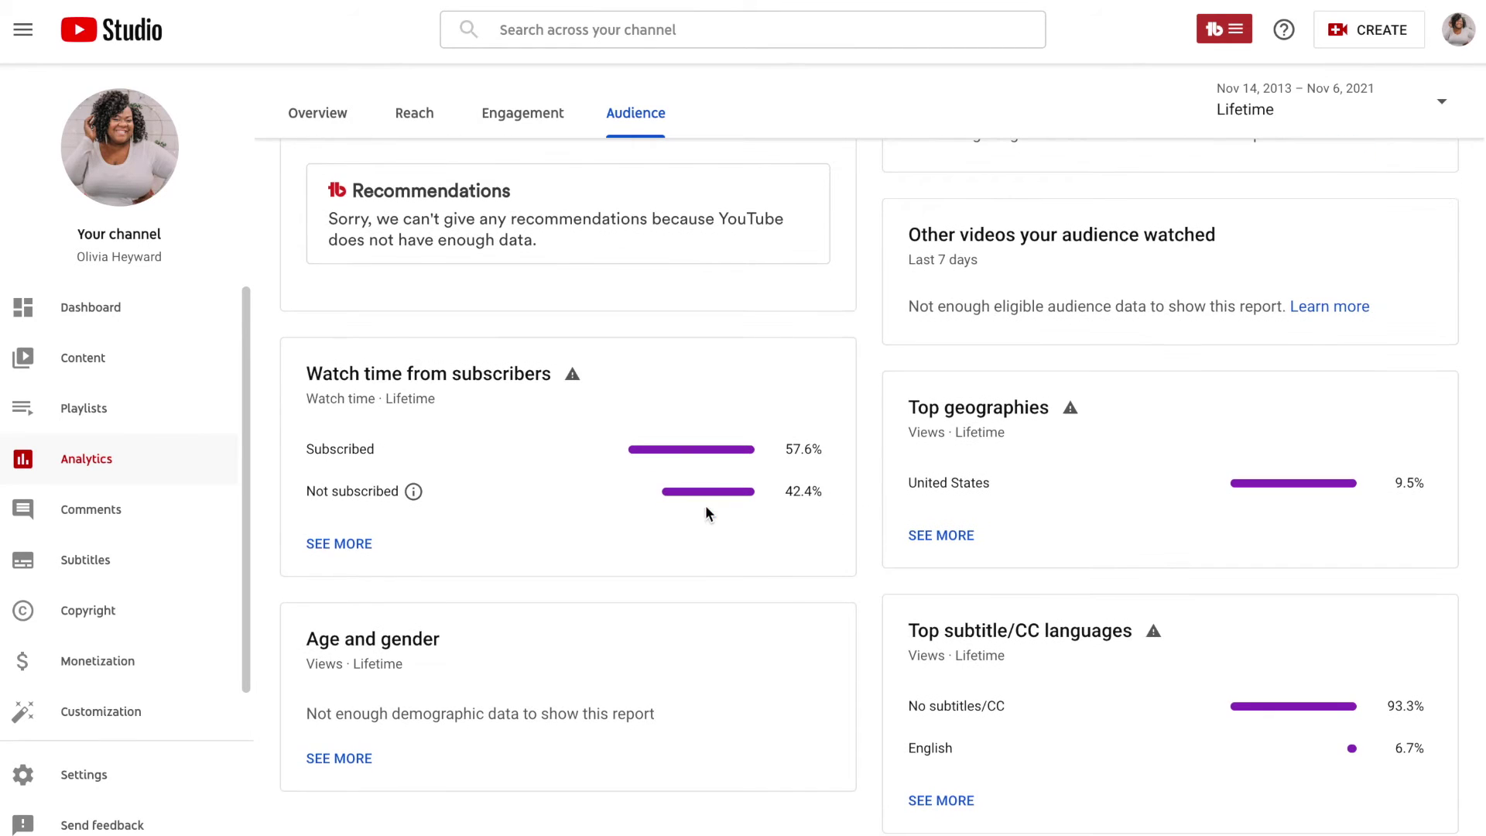
# - Examine the detailed top geographies report as a line chart and as a bar chart, and close it
pyautogui.click(956, 544)
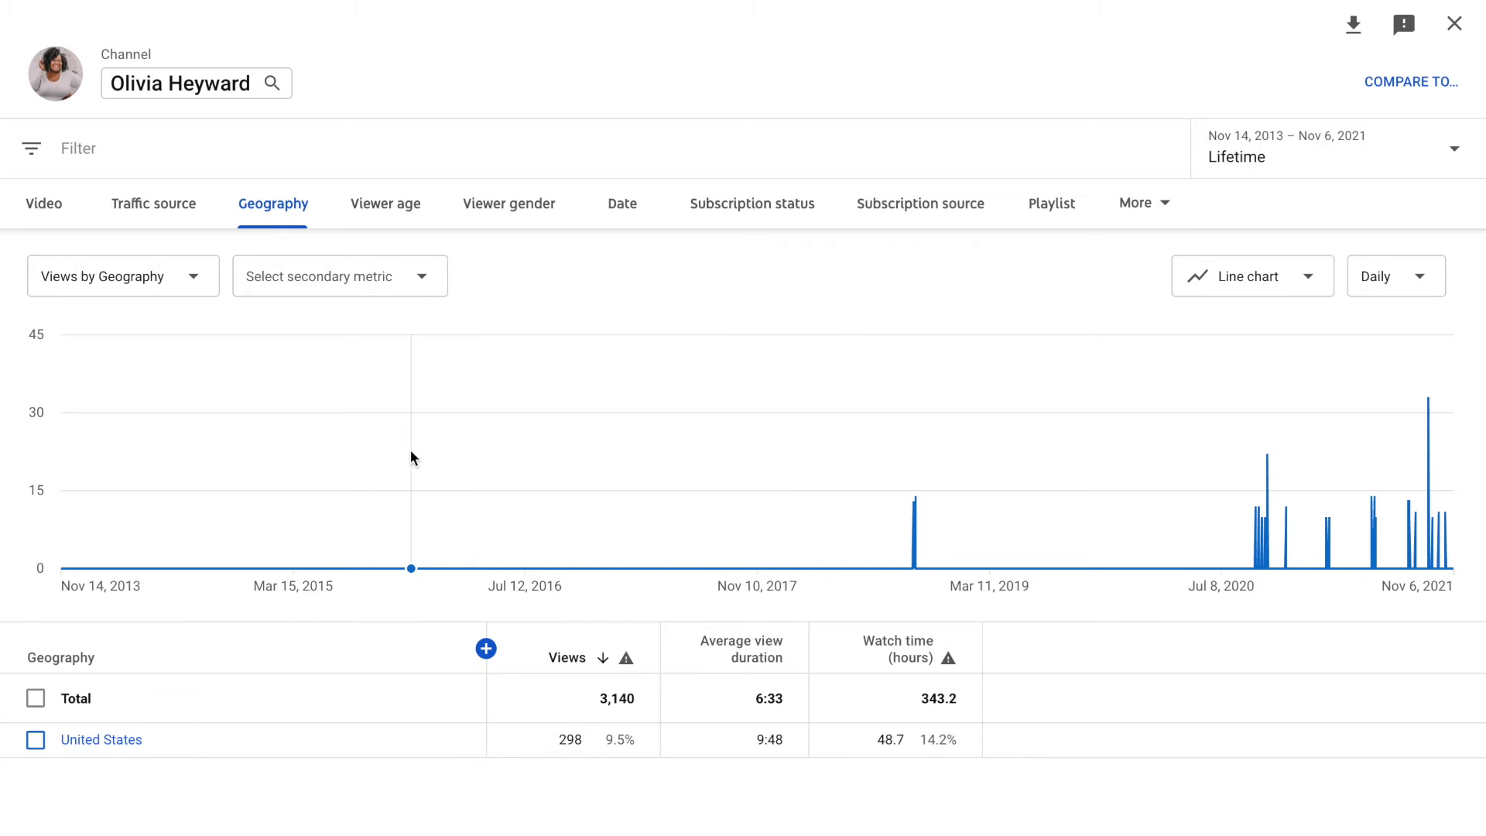
pyautogui.click(1455, 25)
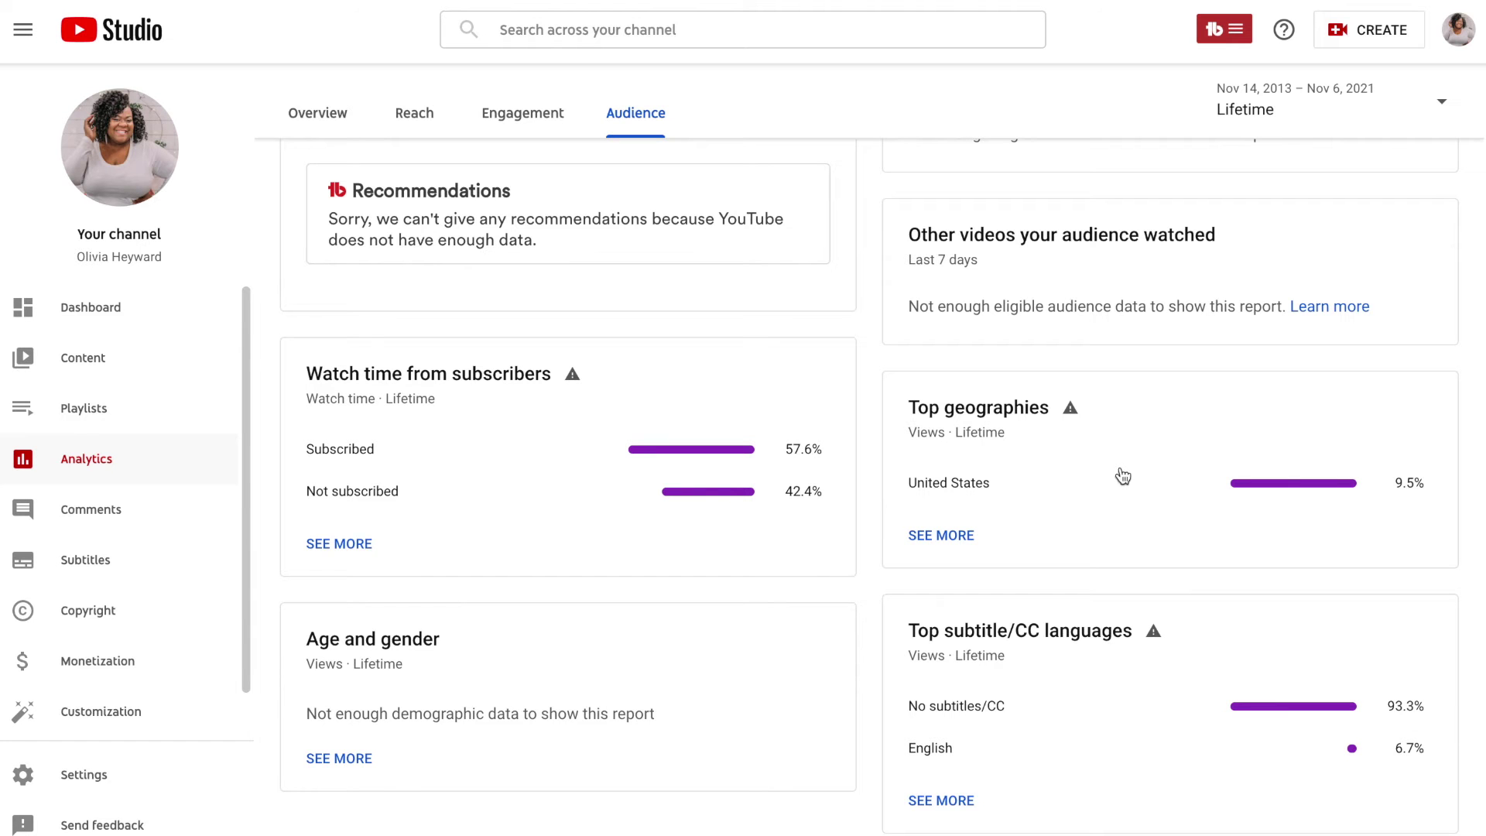
pyautogui.click(940, 536)
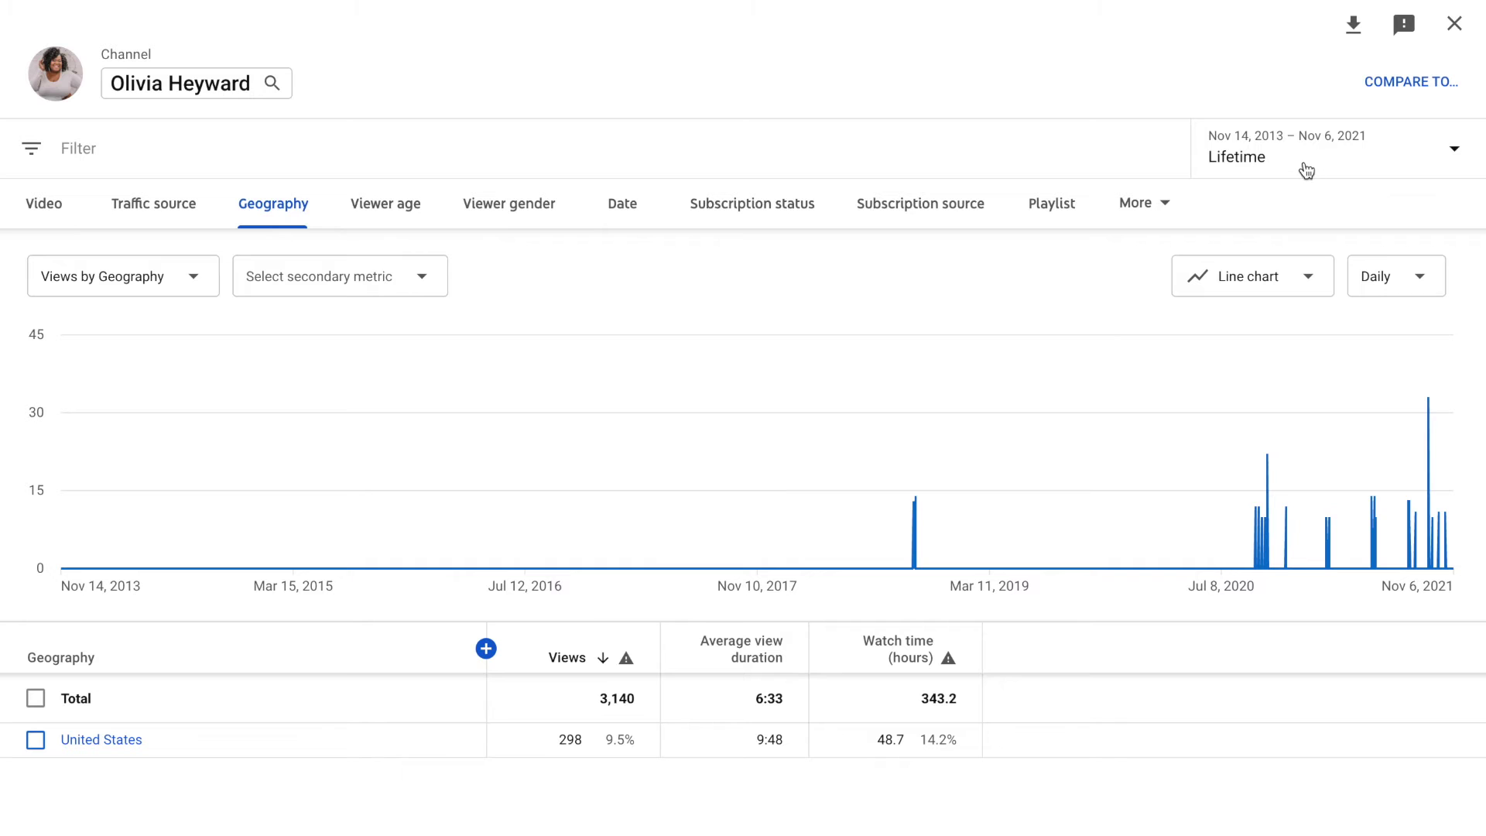
pyautogui.click(1273, 293)
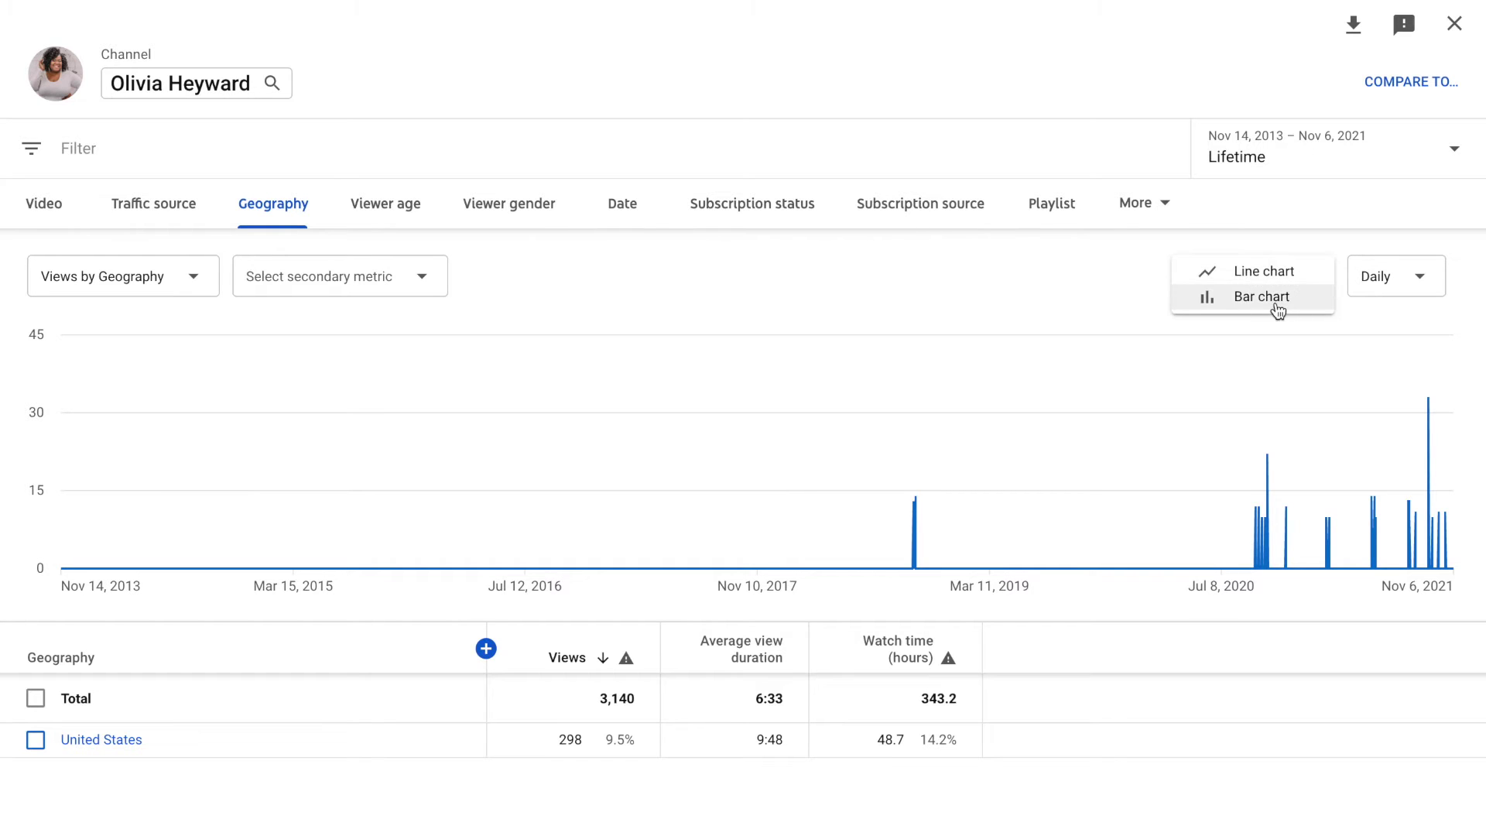
pyautogui.click(1277, 298)
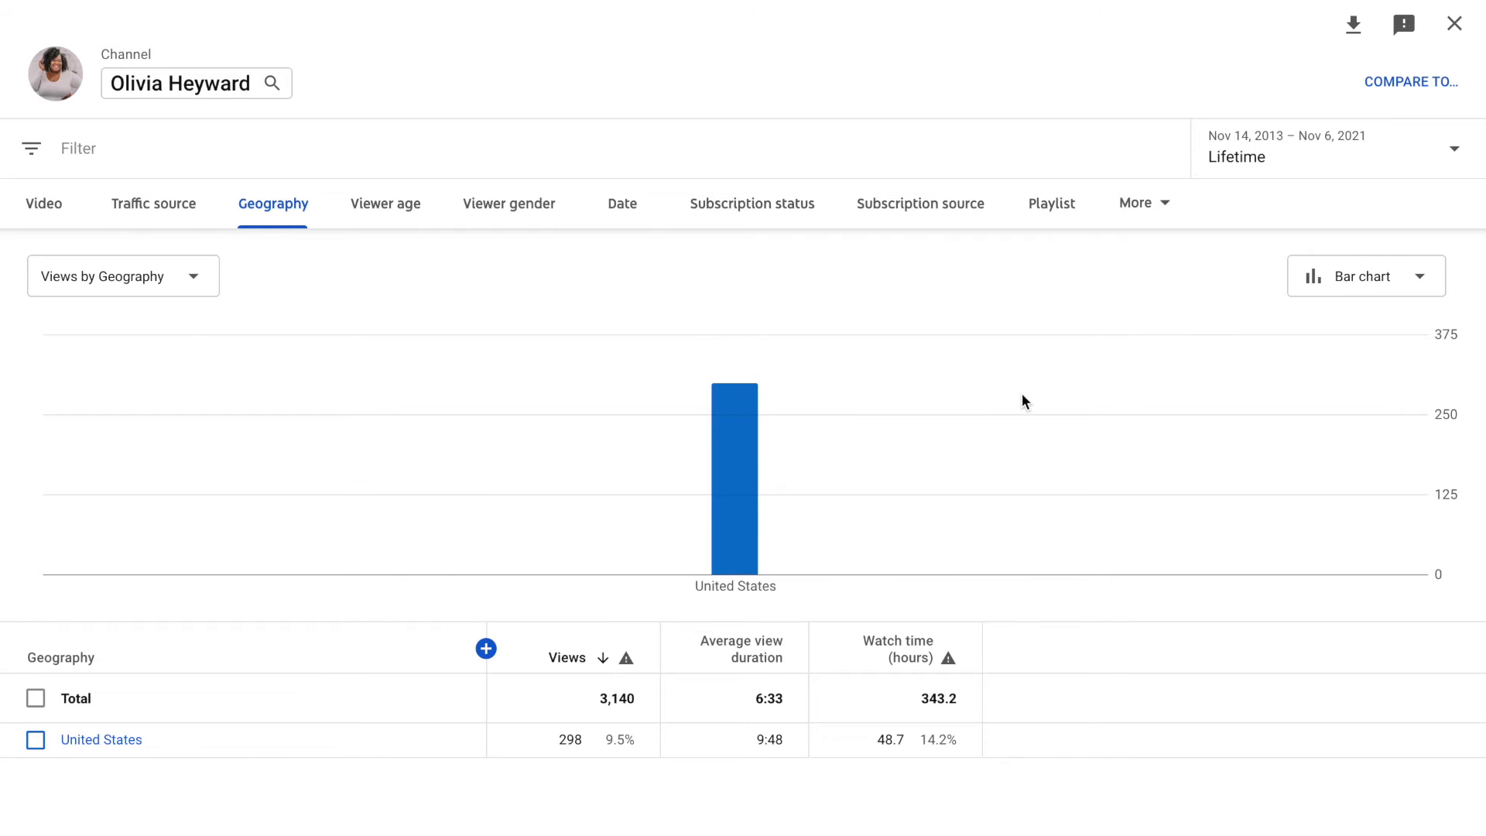
pyautogui.click(1455, 25)
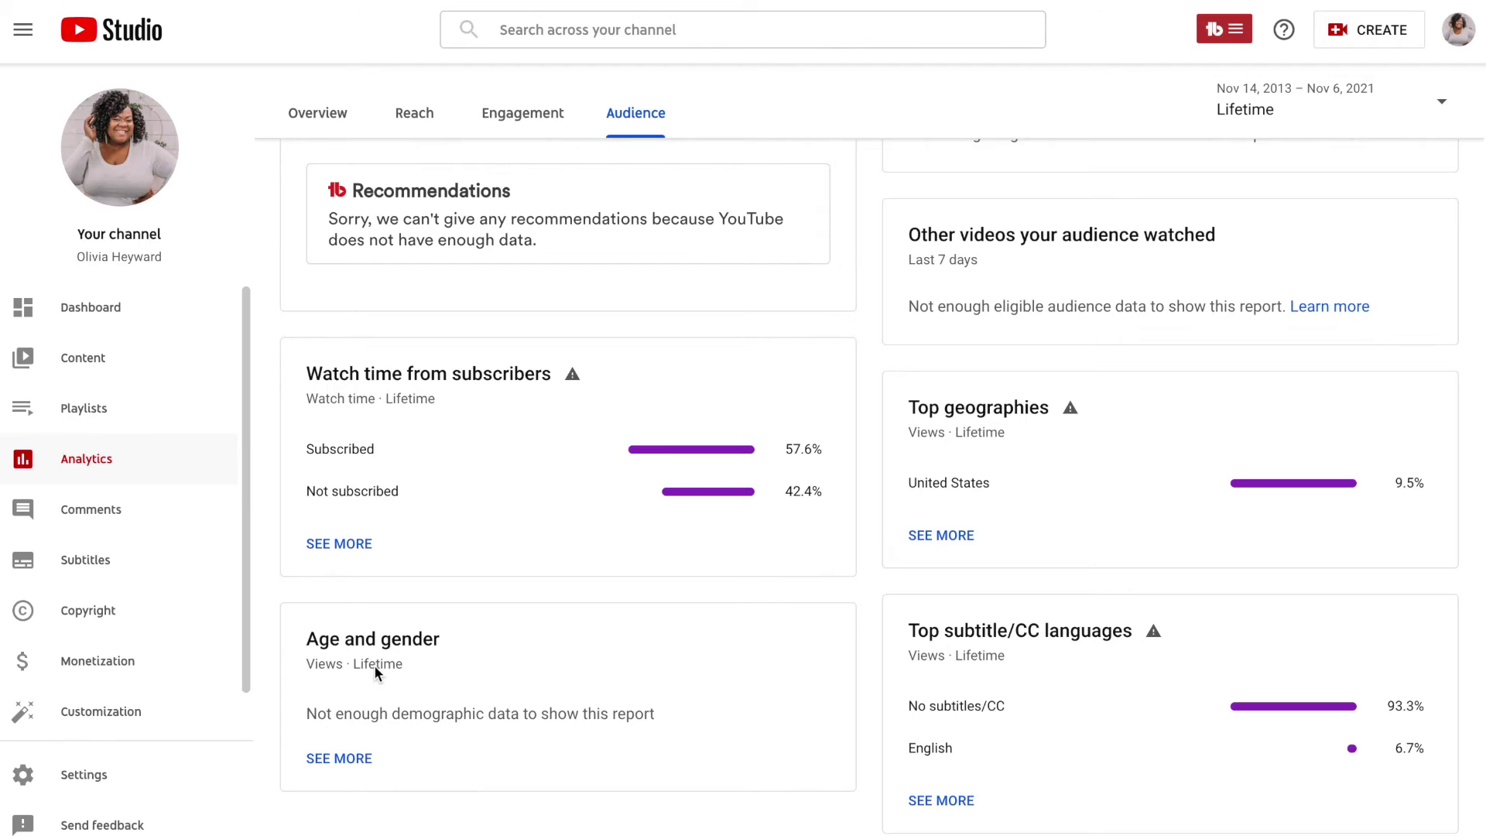
# - Open the detailed age and gender report, look over its viewer age breakdown, and close it
pyautogui.click(340, 758)
pyautogui.click(340, 759)
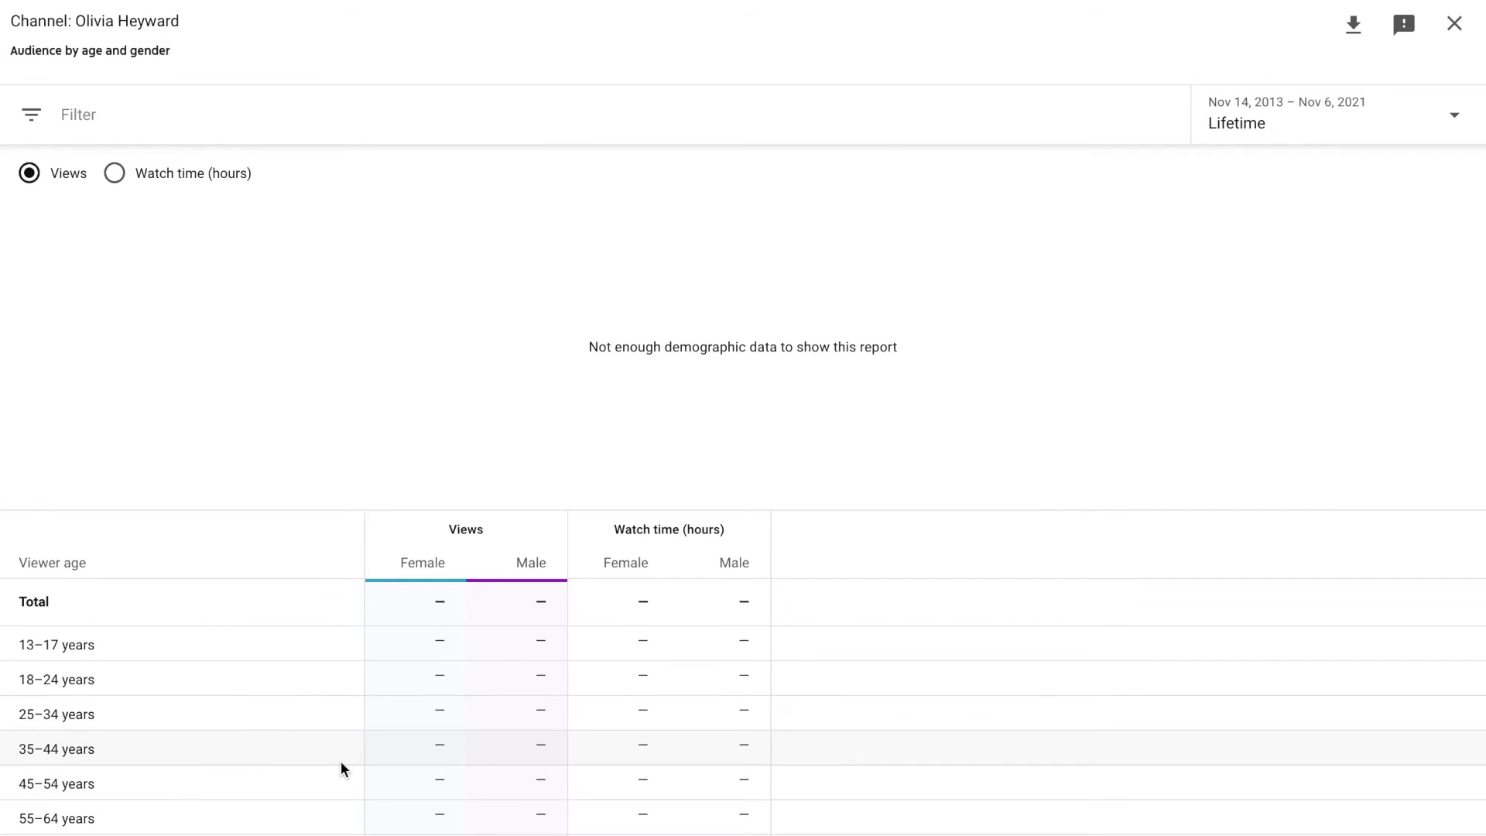
pyautogui.scroll(-1, 498, 609)
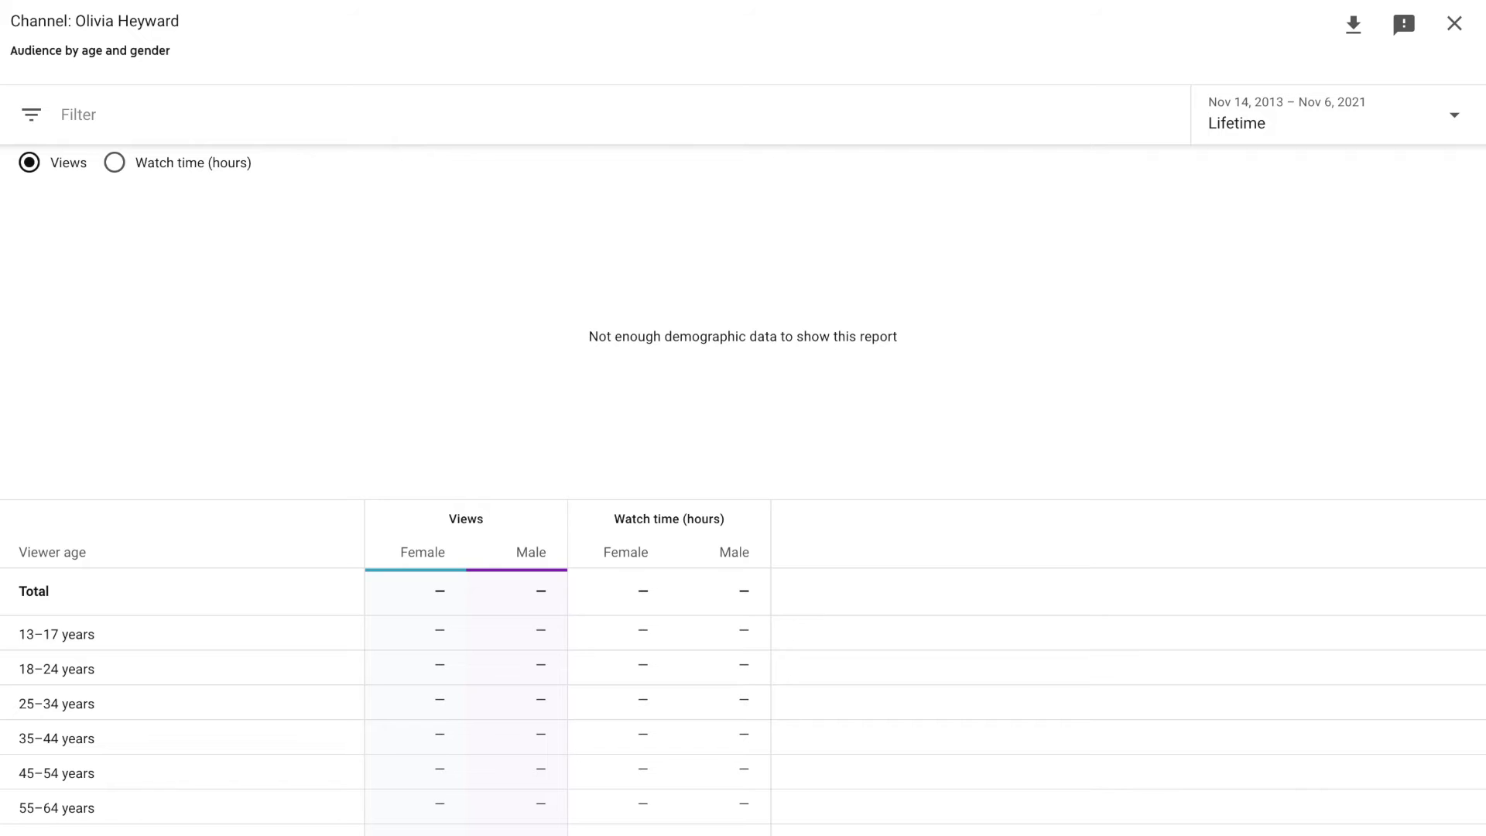
pyautogui.click(1452, 25)
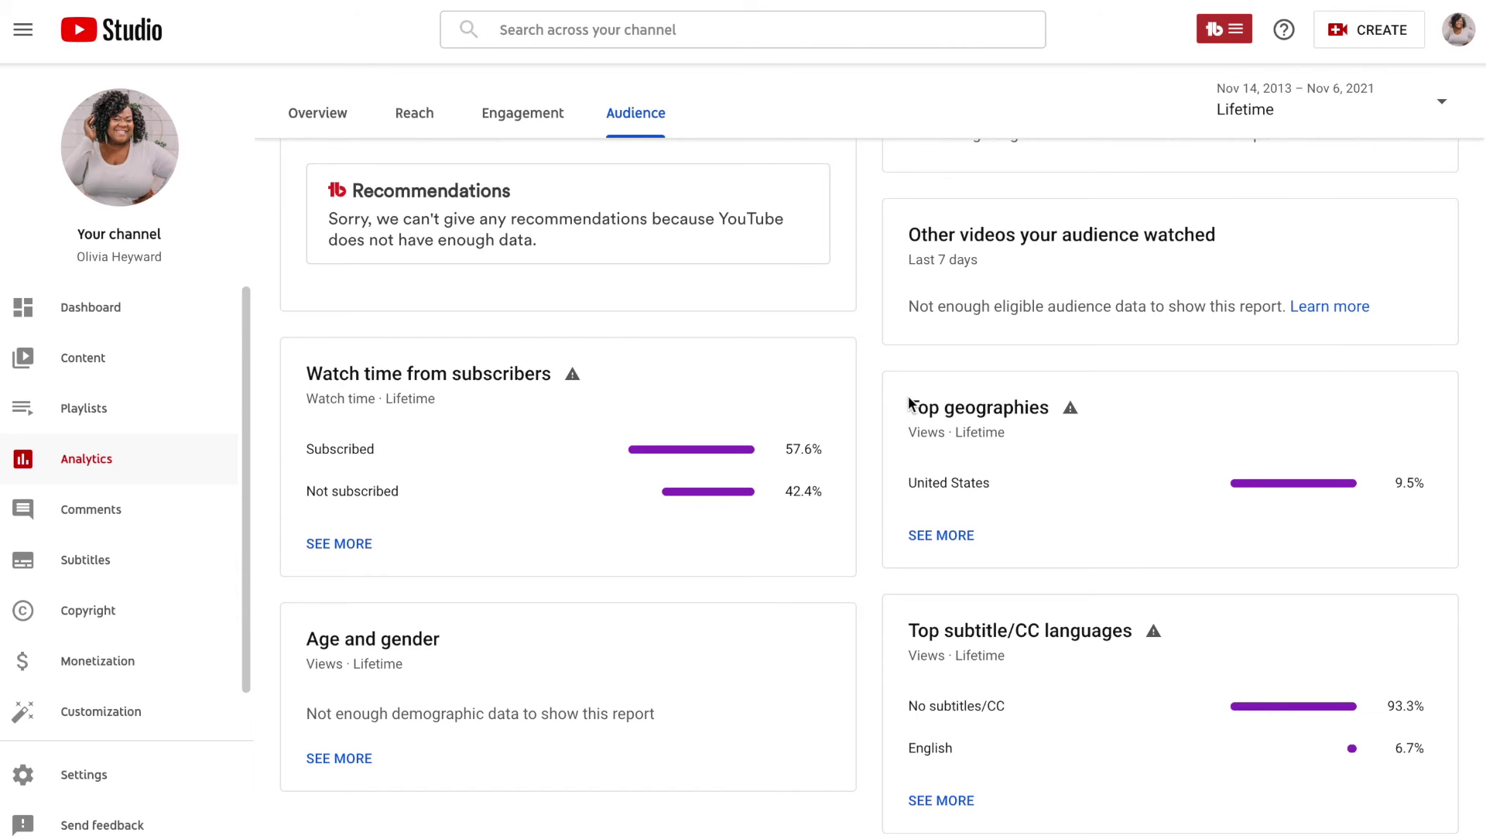
# - Revisit the Audience cards on viewer activity and other channels and videos watched, and inspect the 2018 published videos on the returning viewers chart
pyautogui.scroll(6, 908, 396)
pyautogui.scroll(-1, 852, 548)
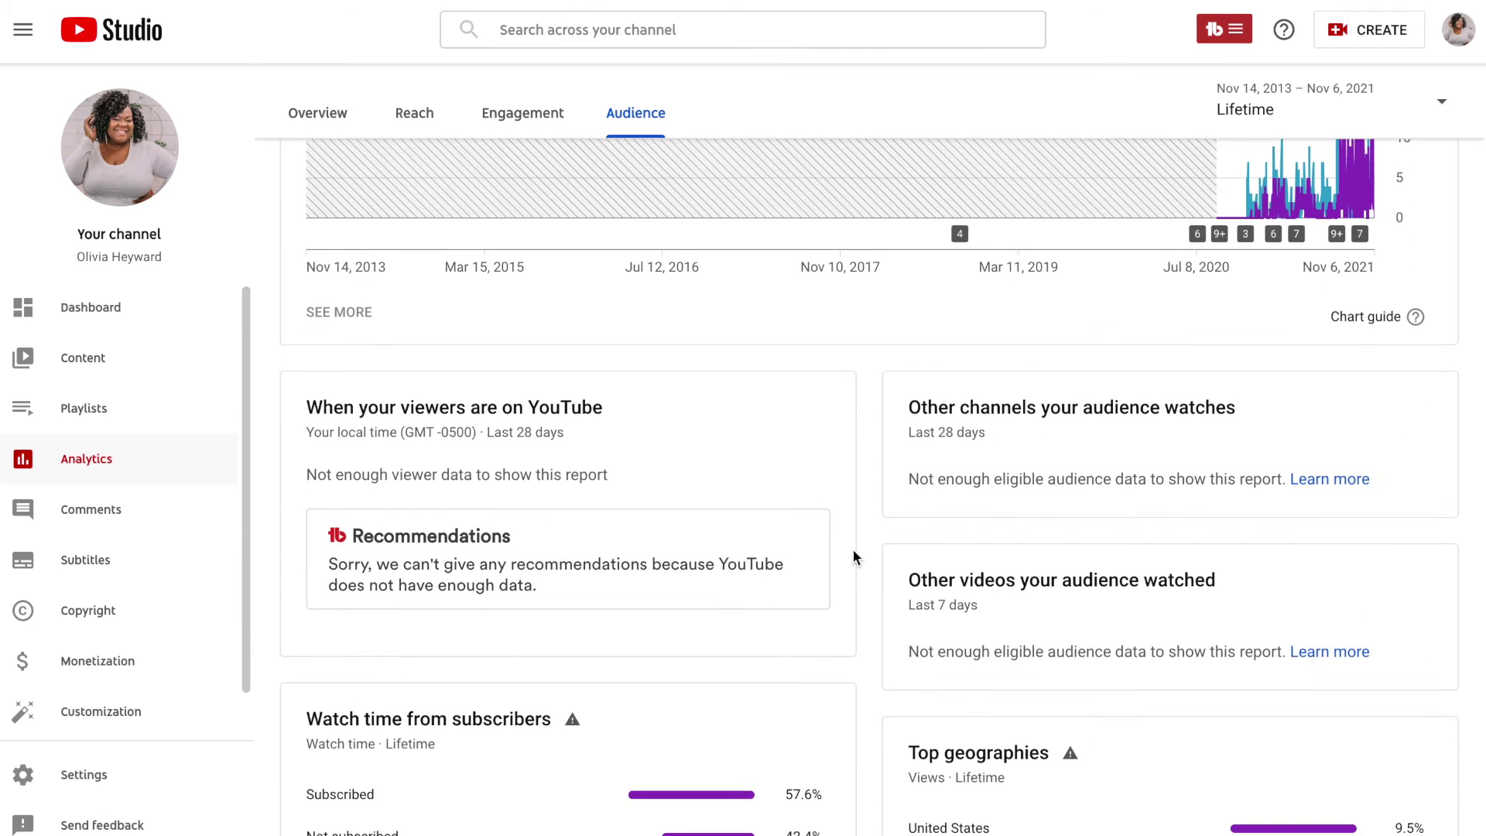
pyautogui.scroll(-1, 853, 554)
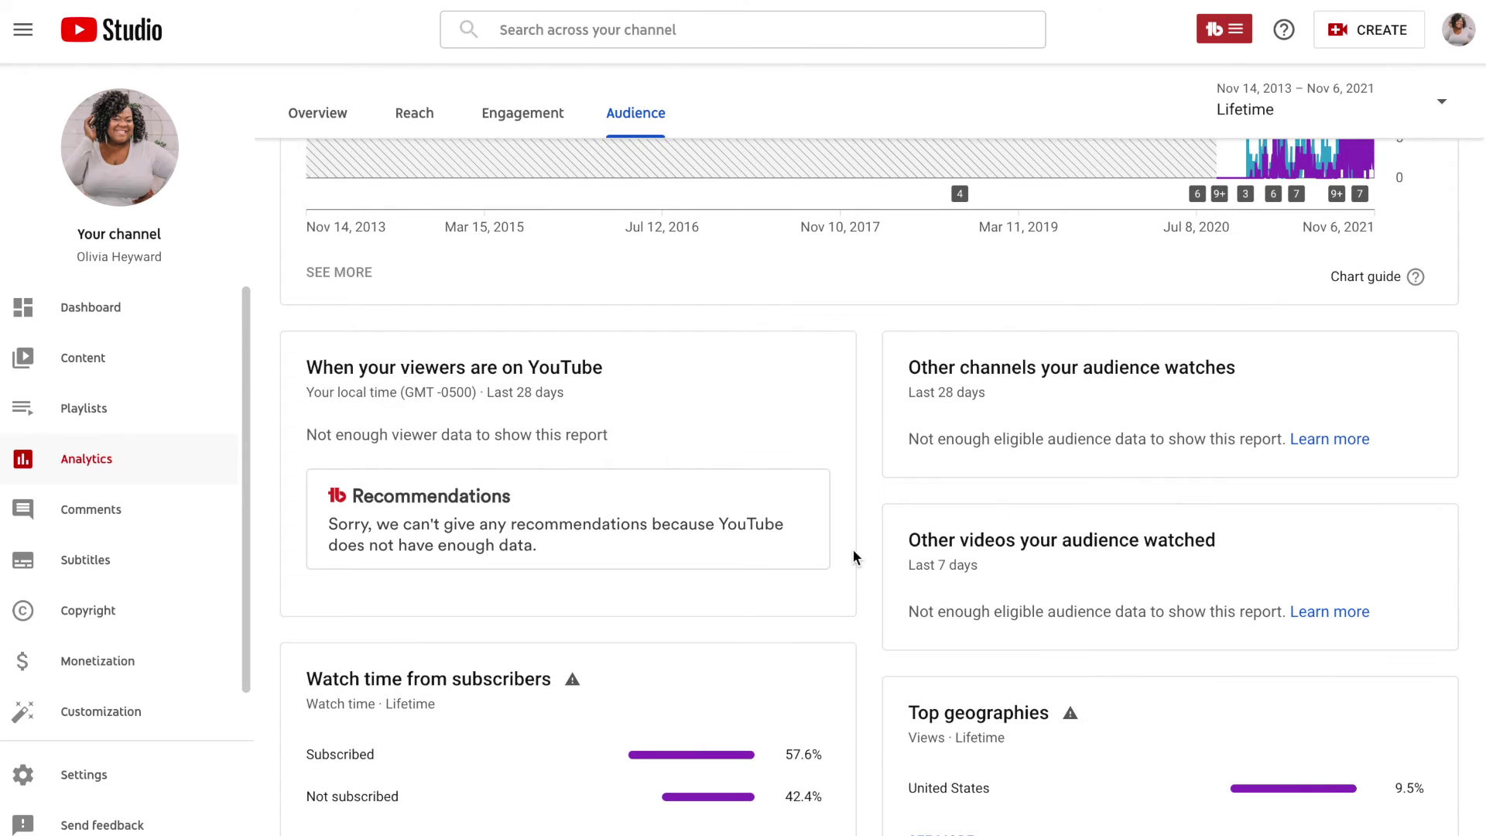
pyautogui.scroll(-4, 853, 554)
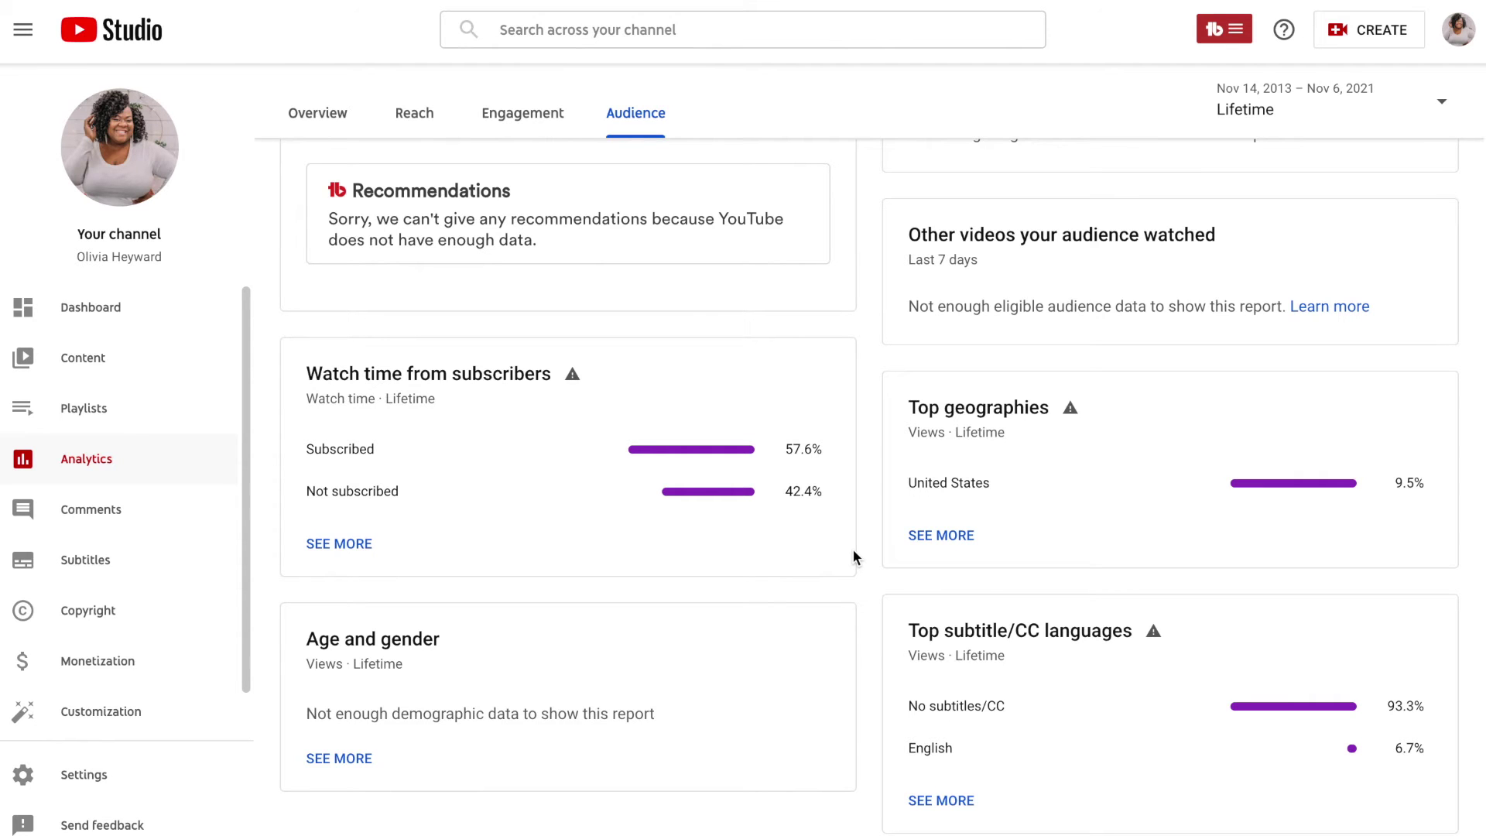
pyautogui.scroll(10, 852, 548)
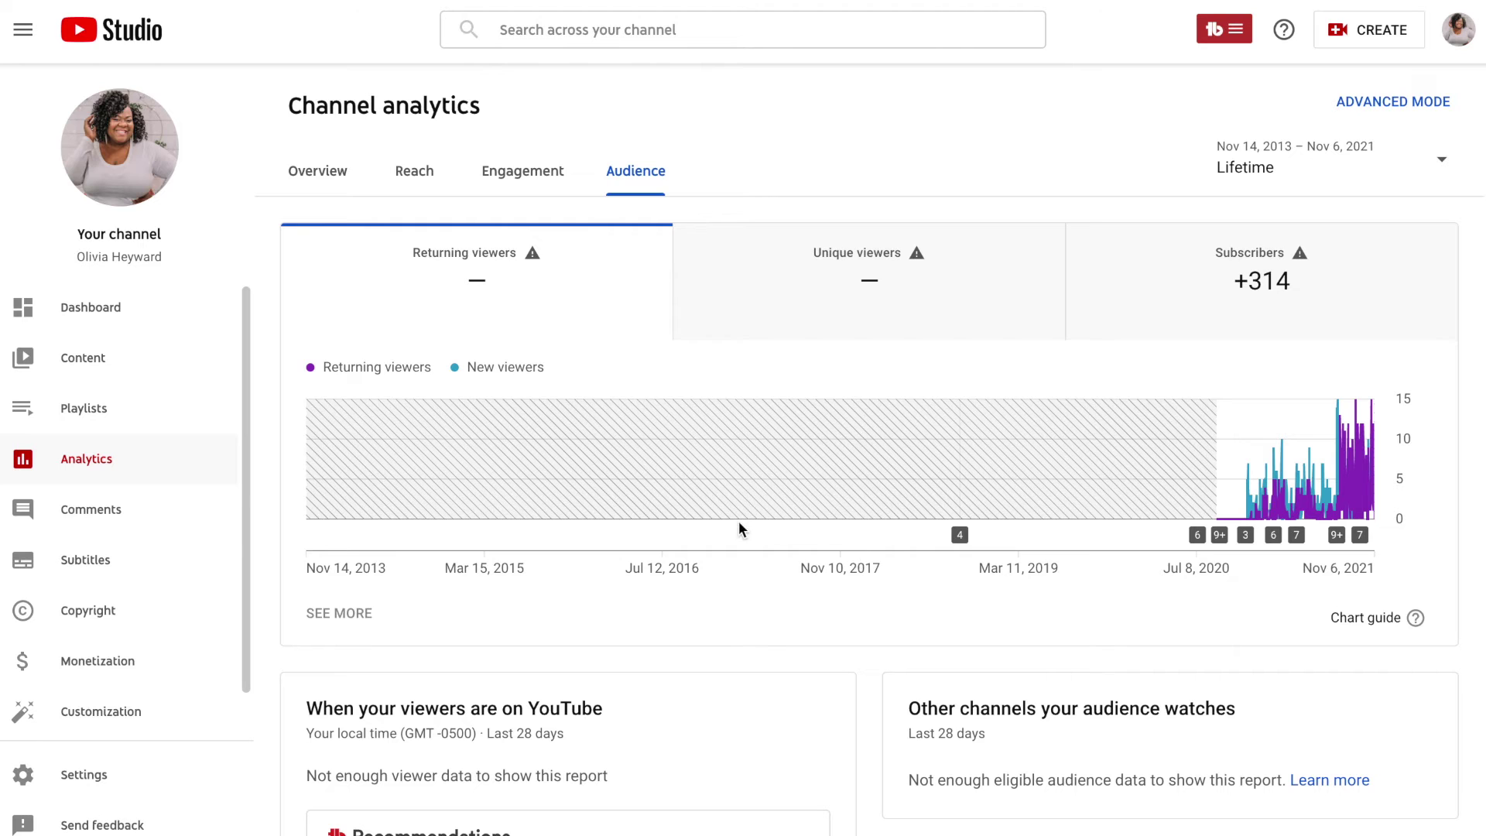
pyautogui.moveTo(739, 521)
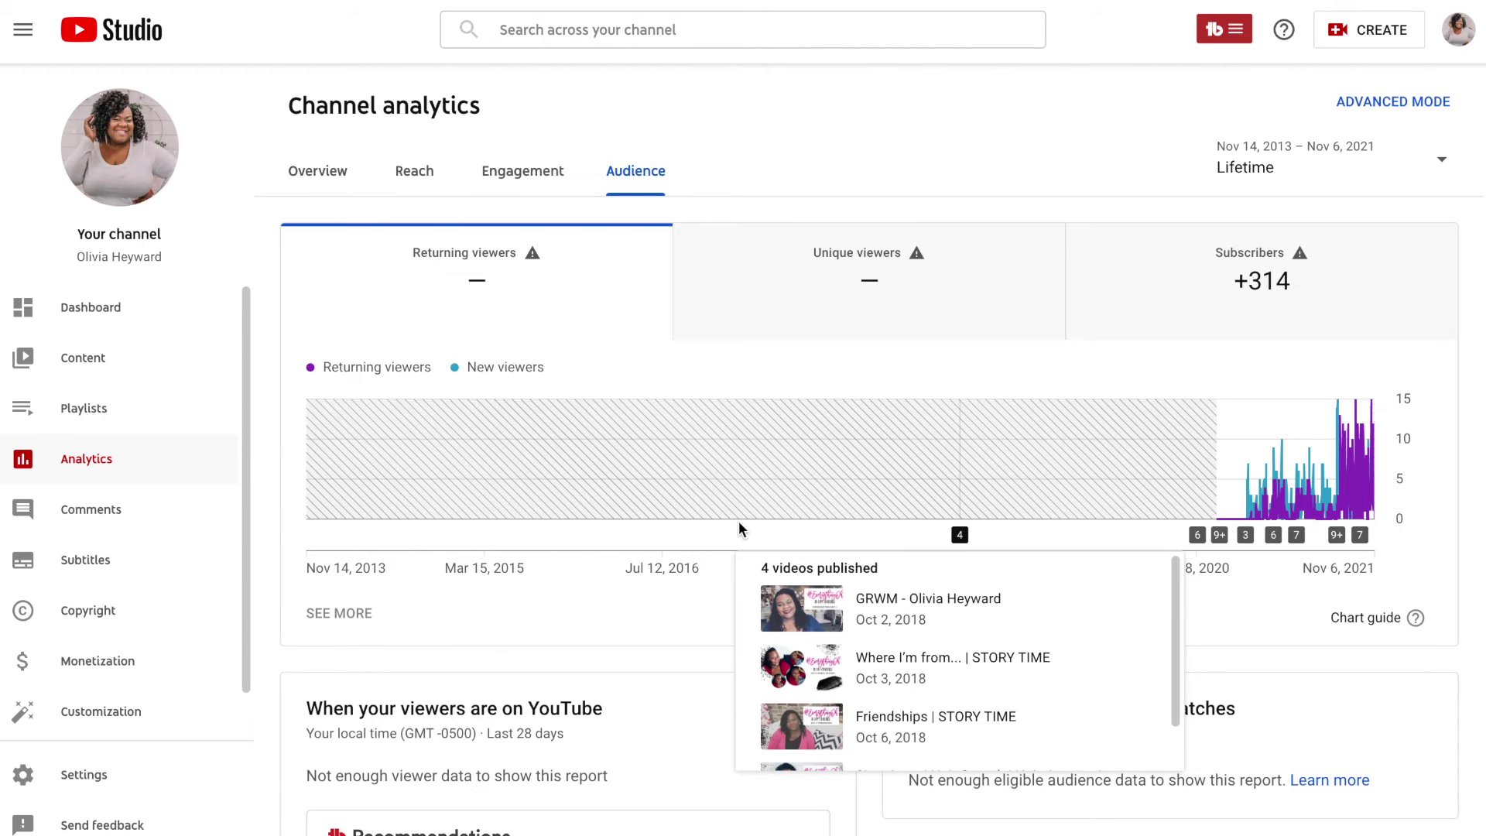
pyautogui.scroll(-1, 739, 521)
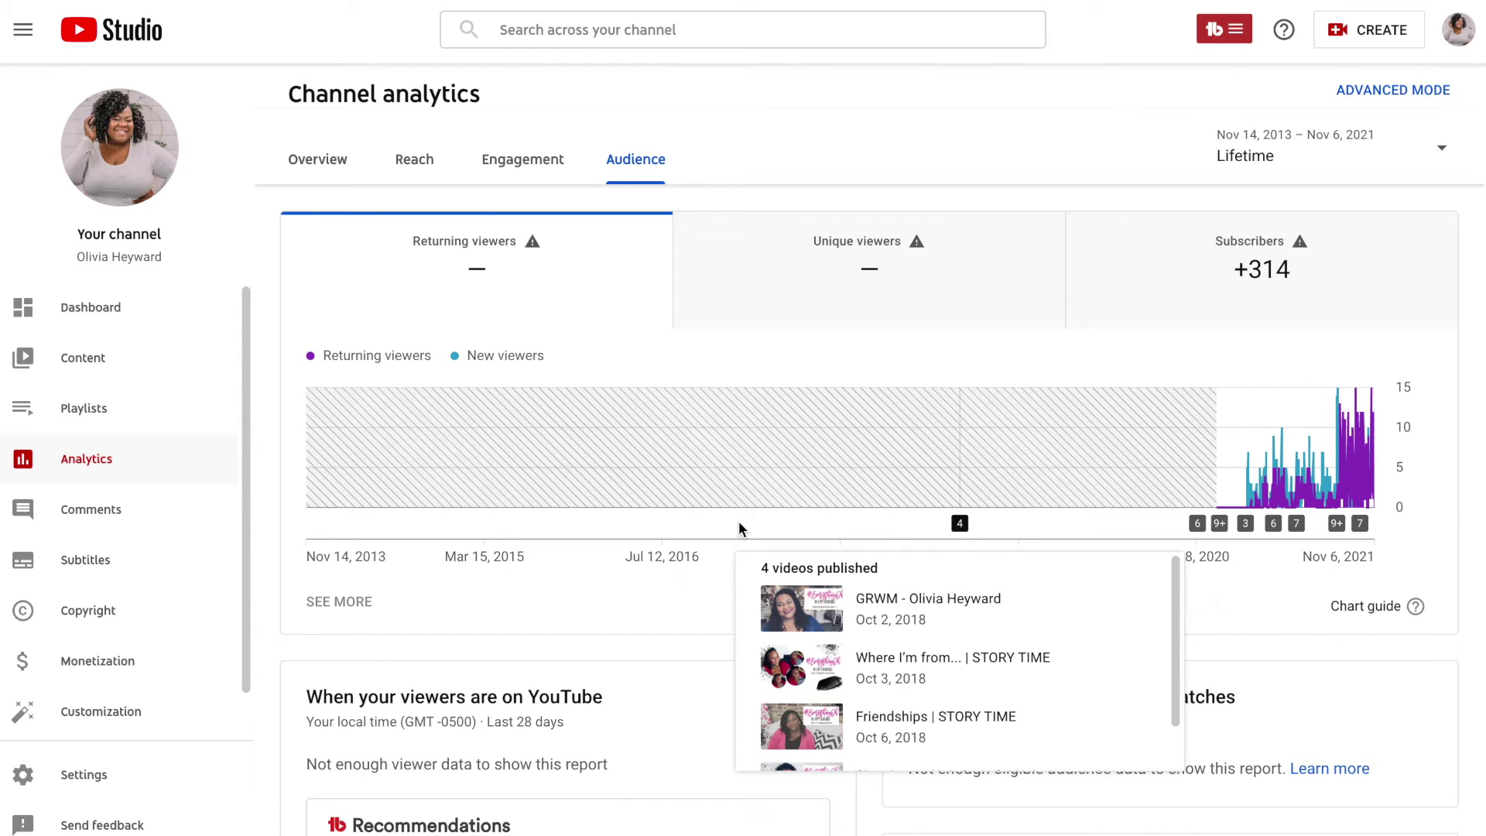
pyautogui.scroll(1, 738, 523)
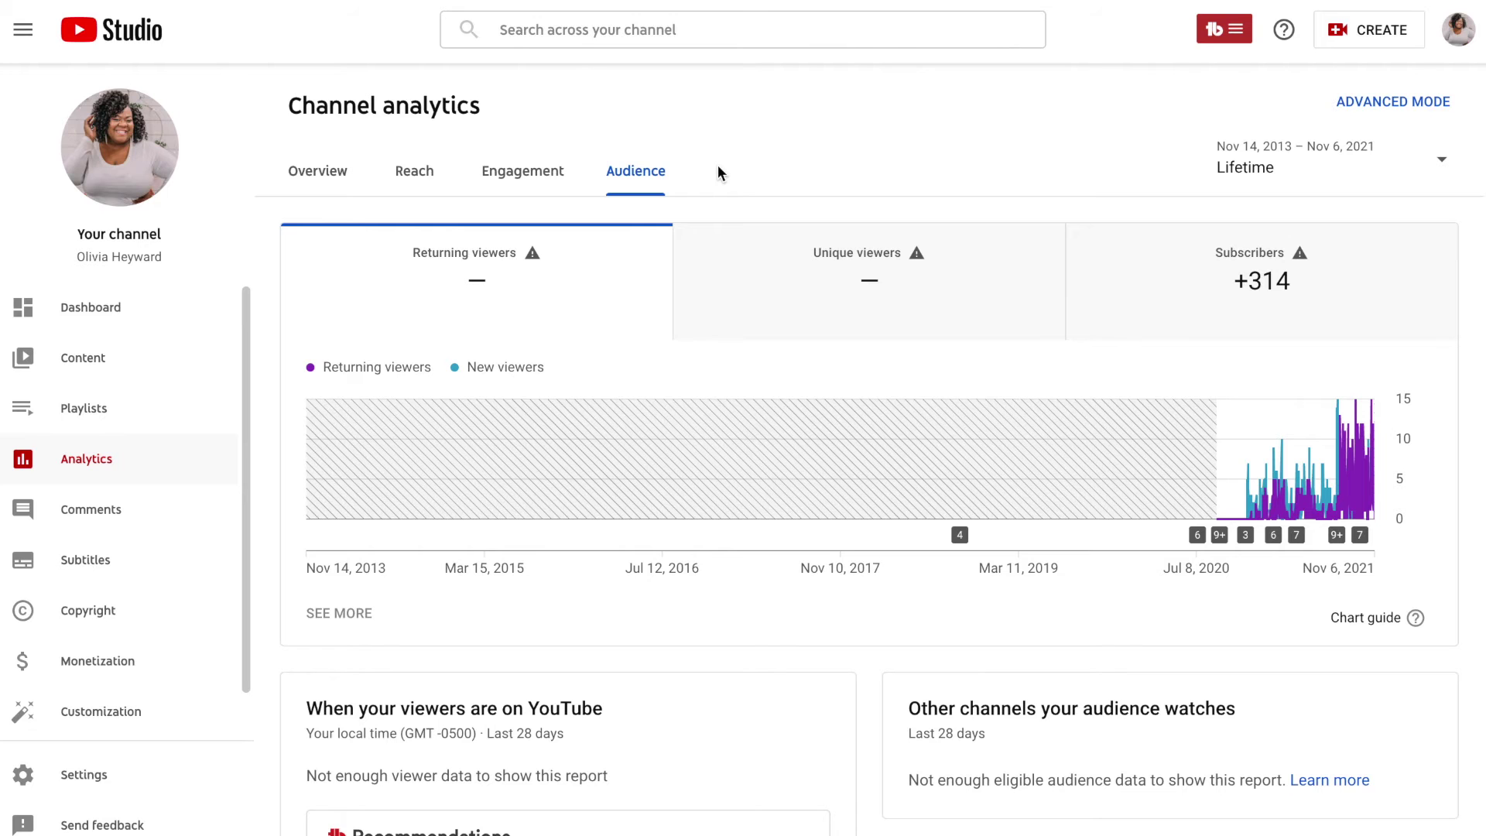
pyautogui.scroll(-7, 856, 360)
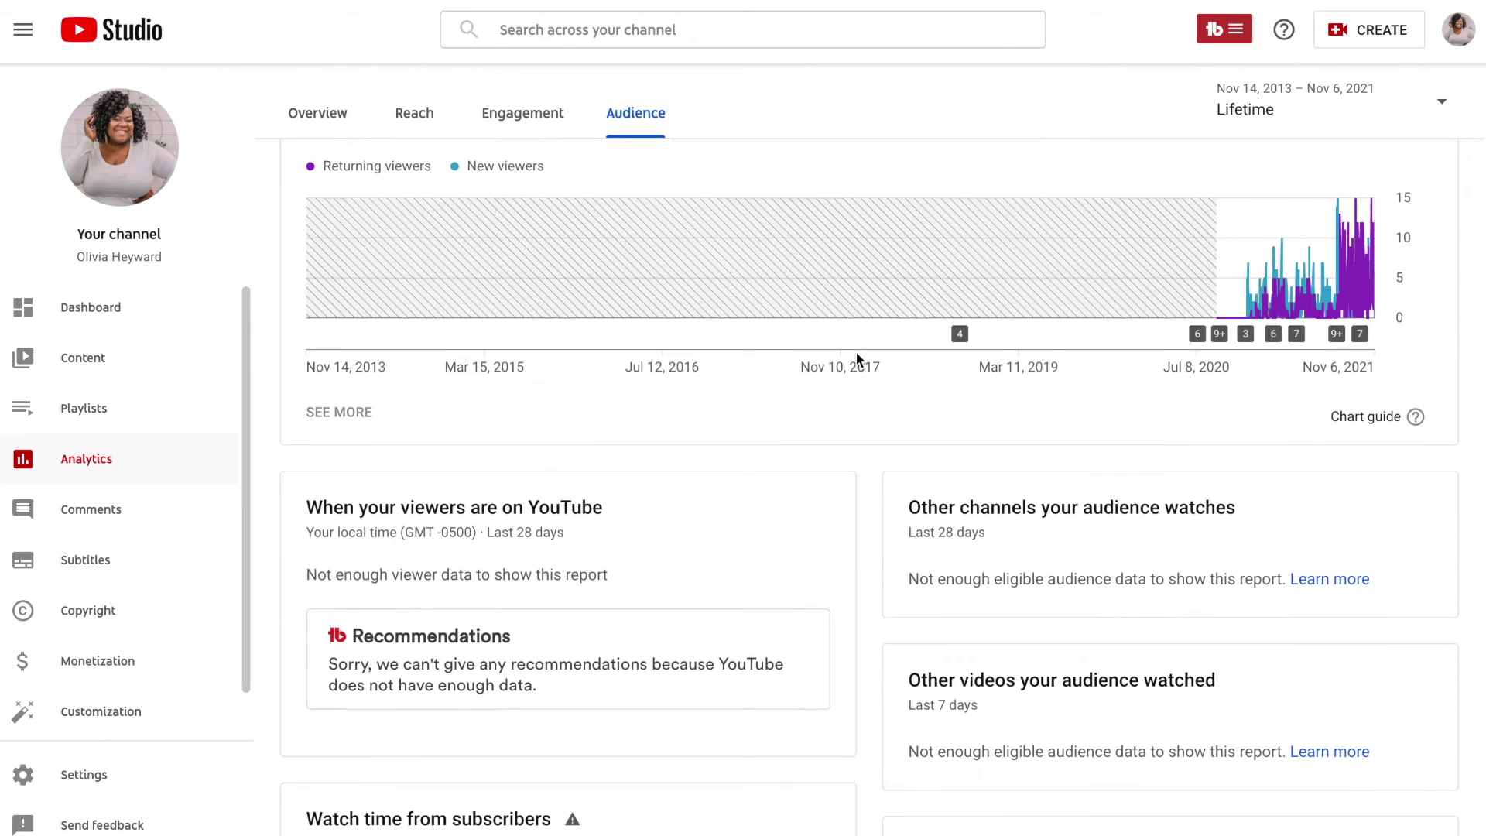
pyautogui.scroll(7, 856, 360)
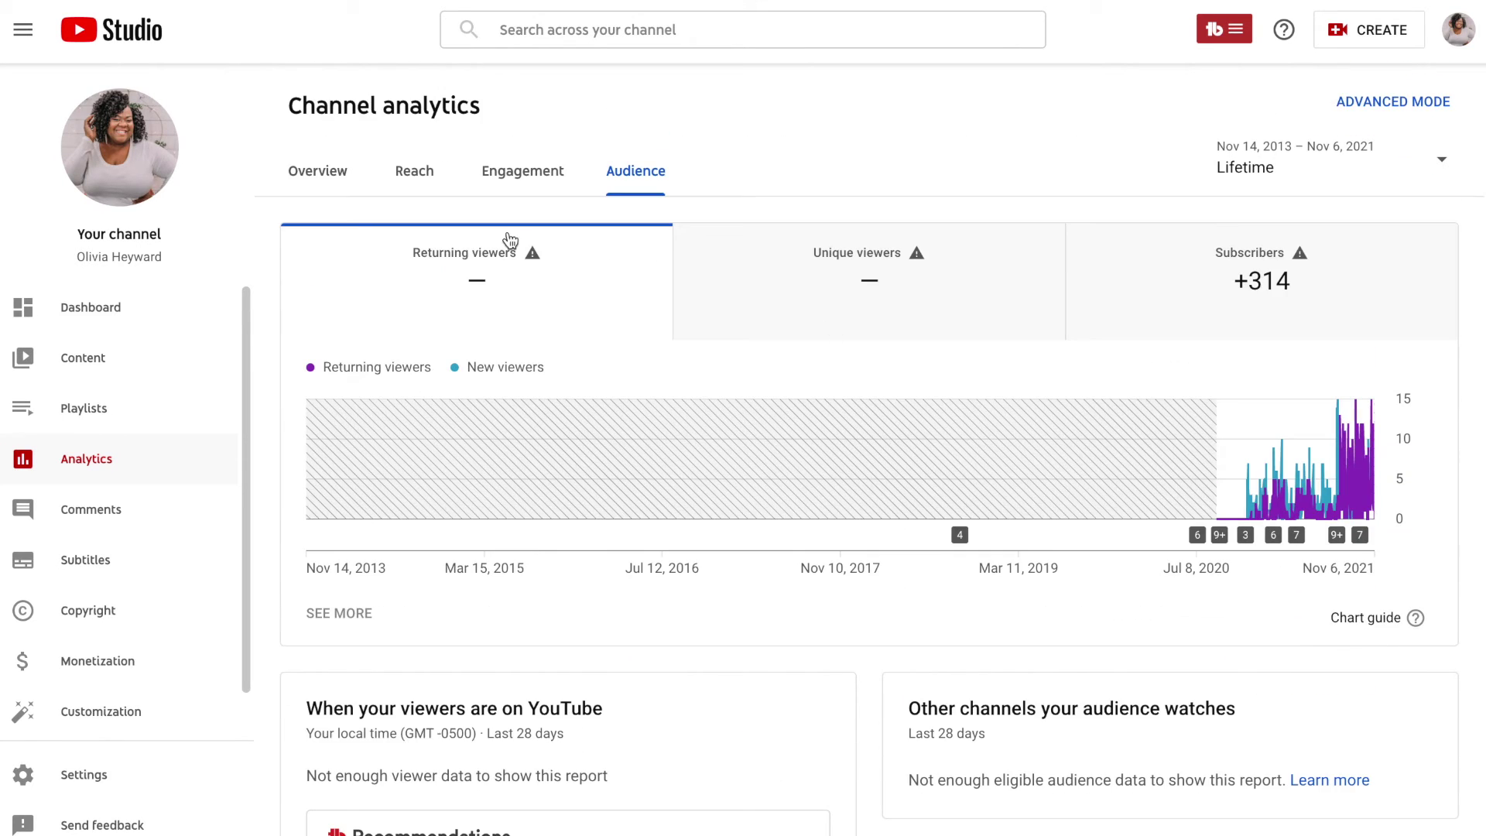
# - Return to the Engagement analytics and open the detailed watch time report for the top videos
pyautogui.click(534, 187)
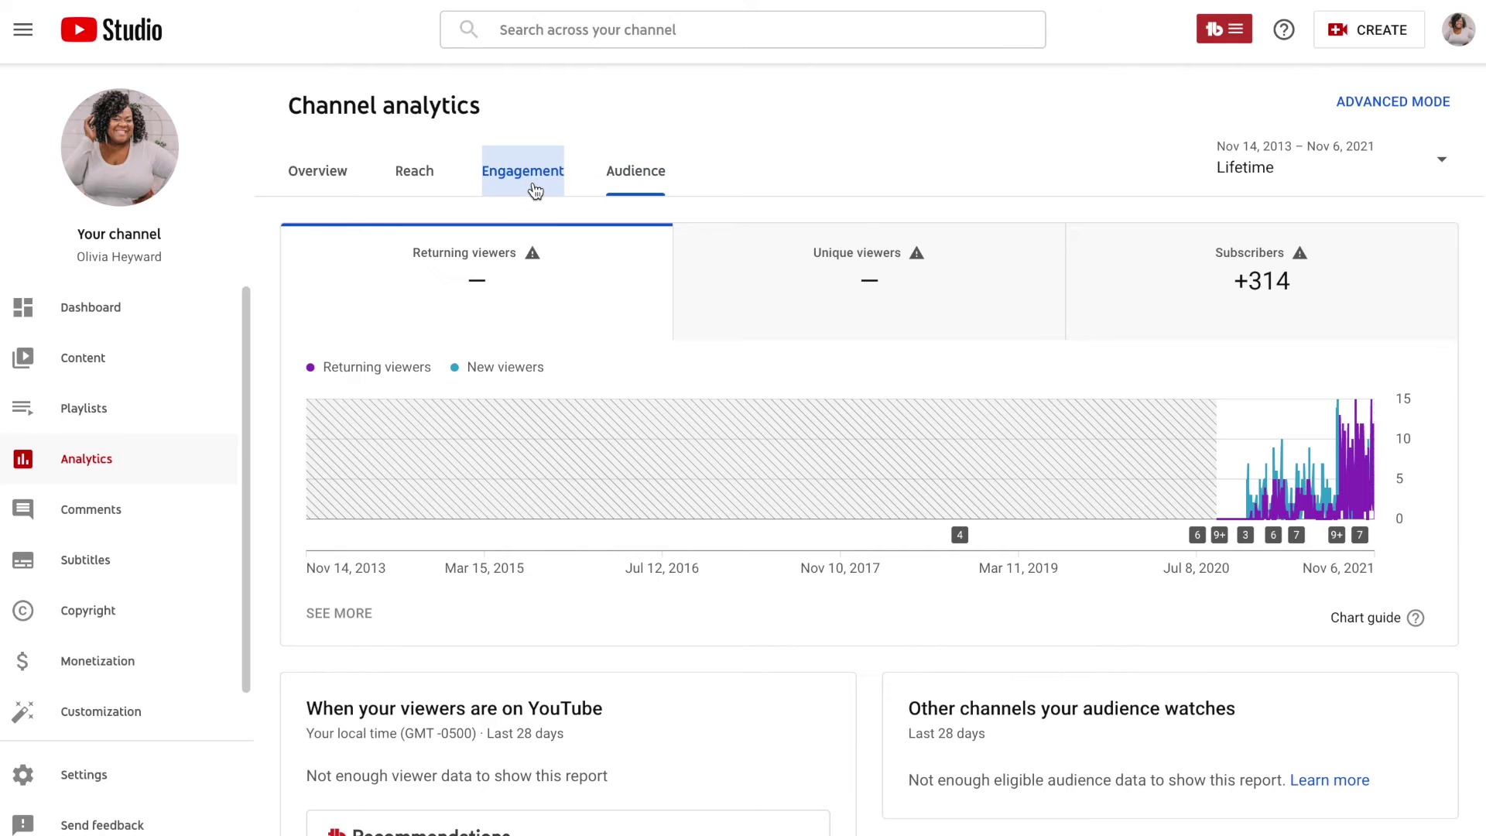
pyautogui.scroll(-13, 730, 449)
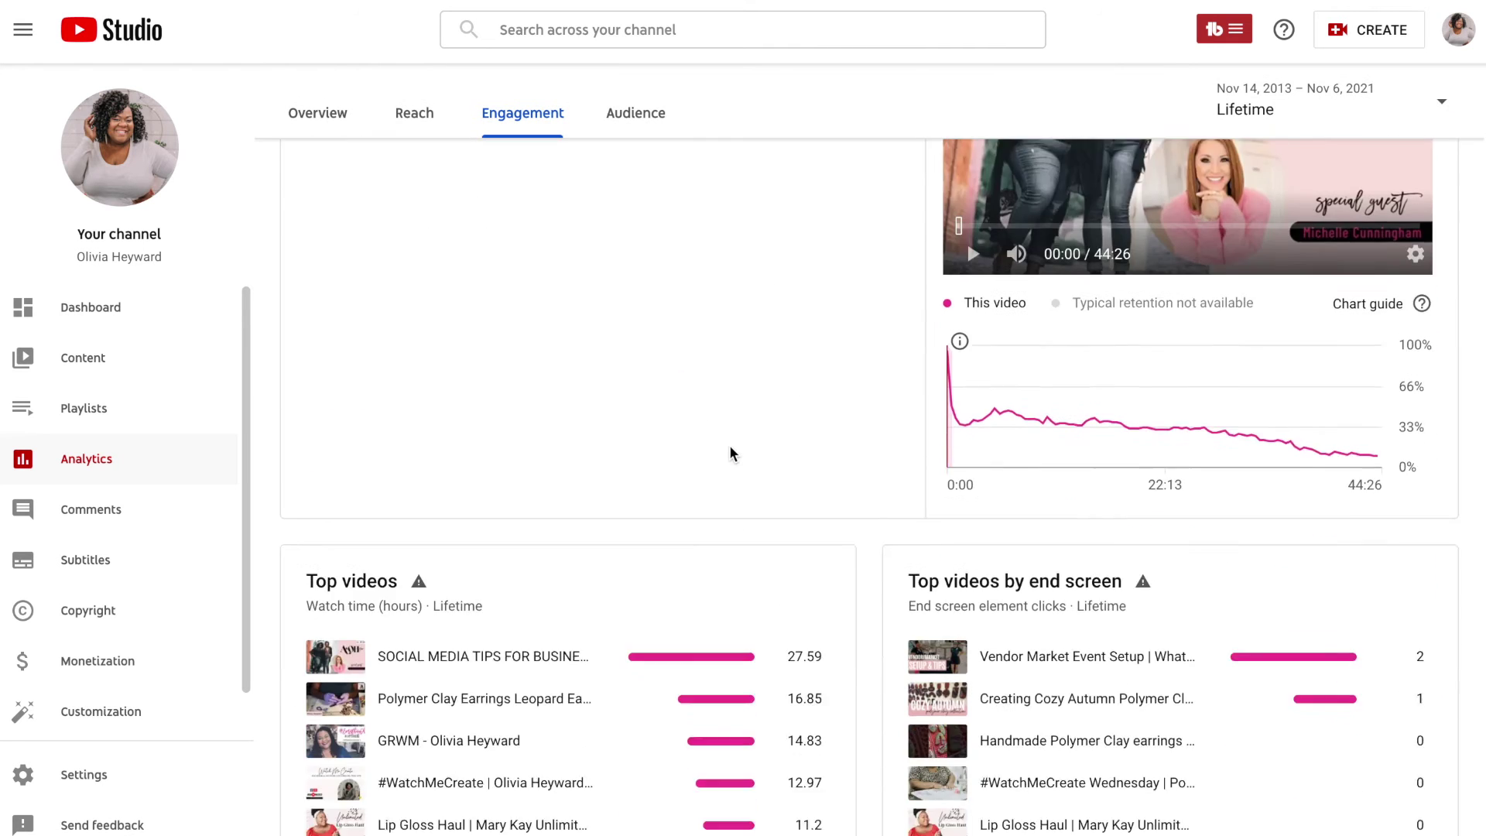
pyautogui.click(350, 418)
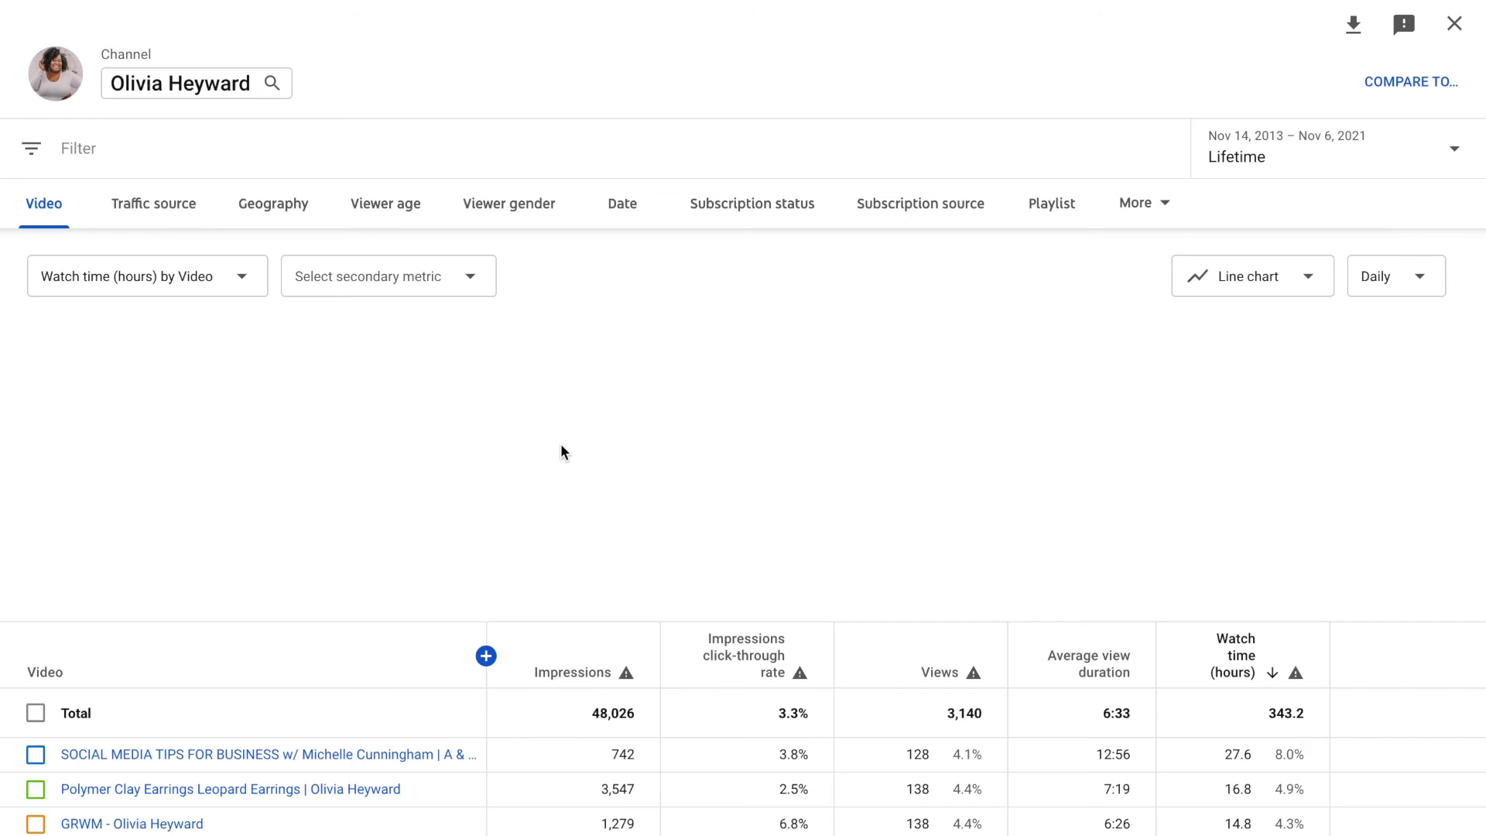
# - Compare impressions, click-through rate, views and average view duration across the videos, and read the explanation of impressions click-through rate
pyautogui.scroll(-5, 513, 745)
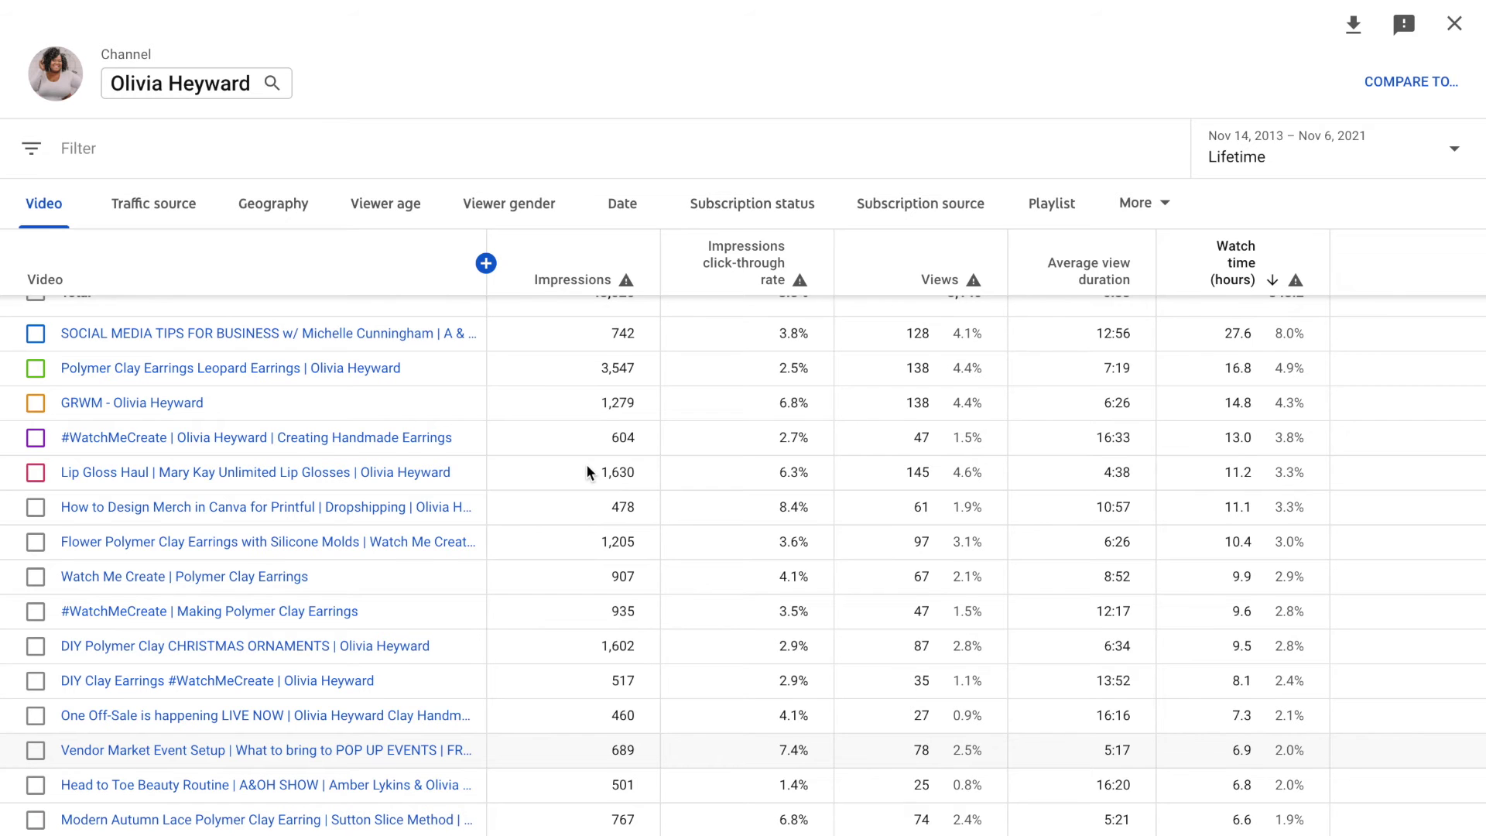
pyautogui.scroll(2, 586, 472)
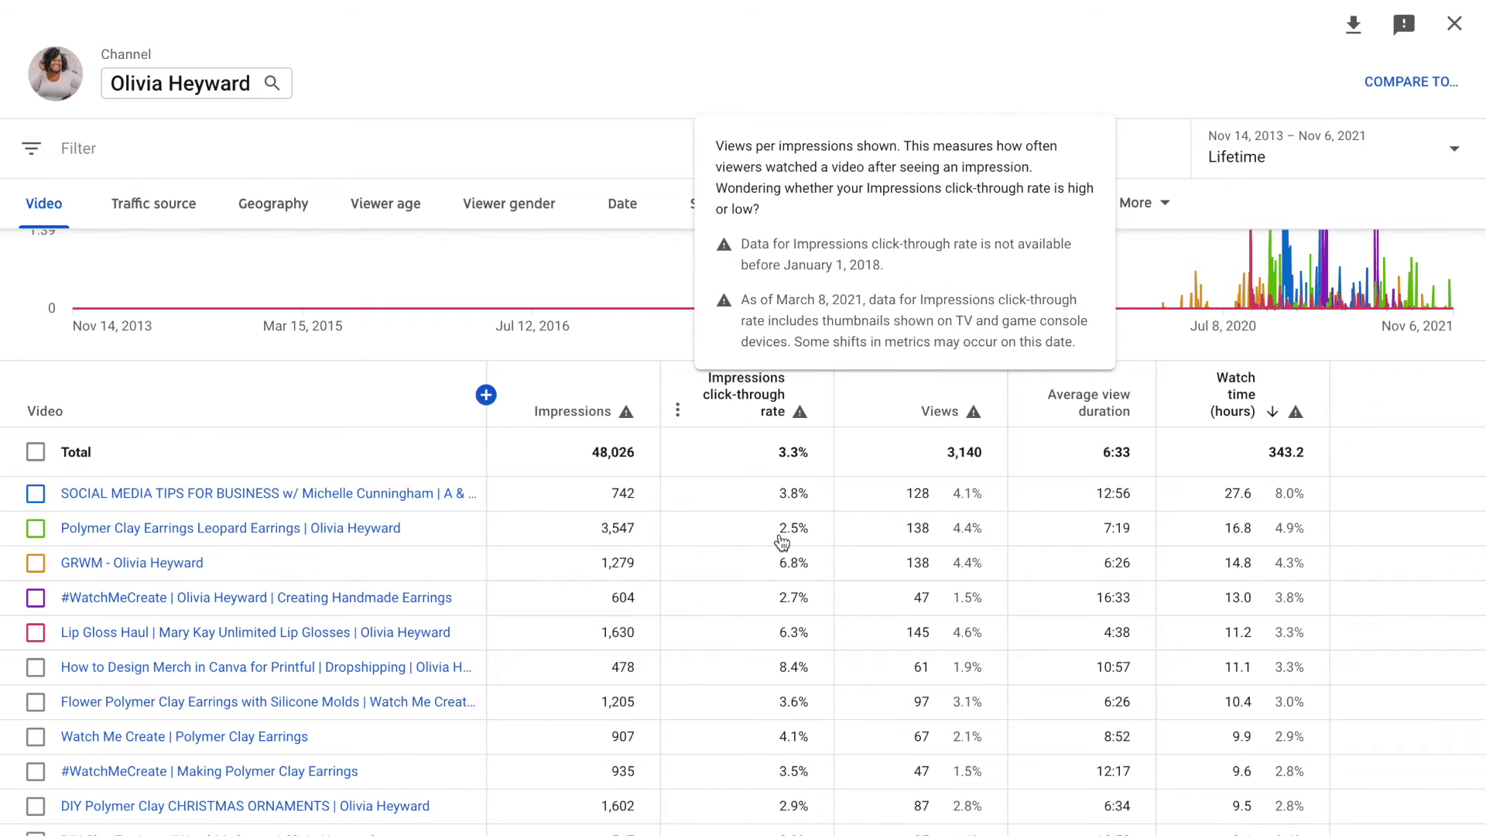
pyautogui.scroll(-1, 782, 542)
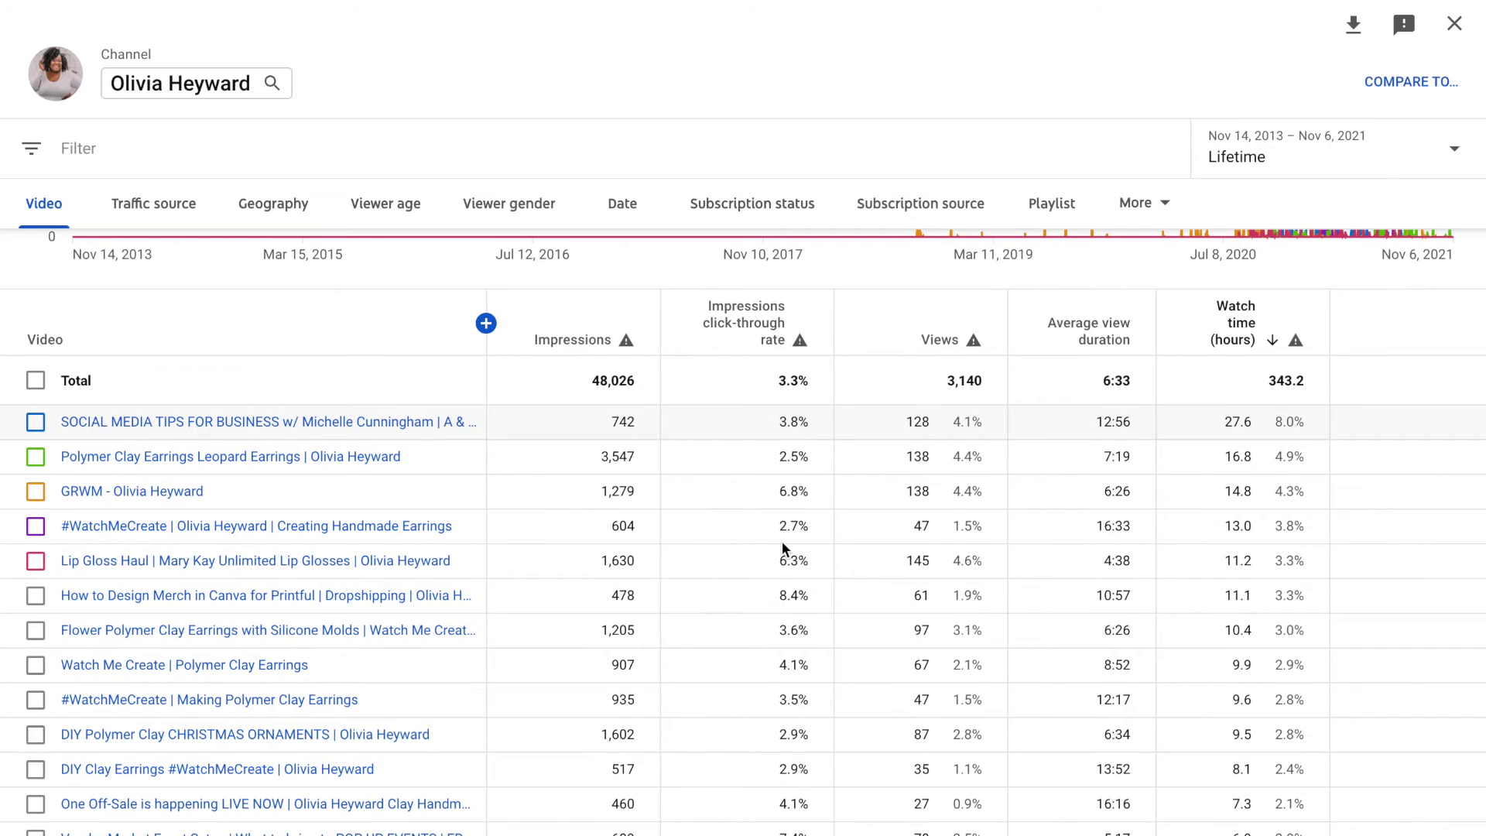
pyautogui.scroll(-1, 781, 540)
pyautogui.scroll(-1, 782, 541)
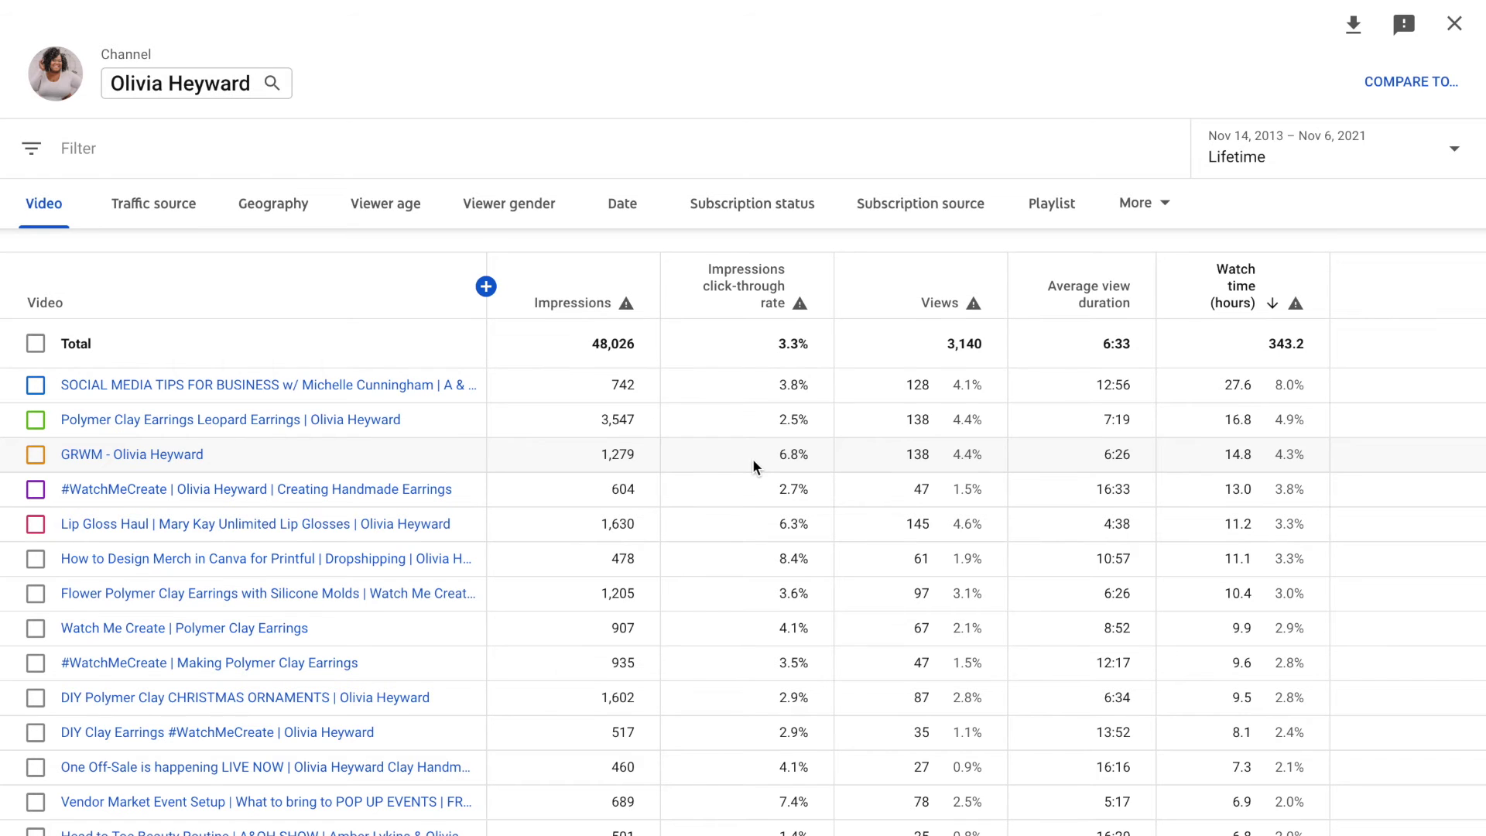
pyautogui.moveTo(272, 462)
pyautogui.moveTo(420, 564)
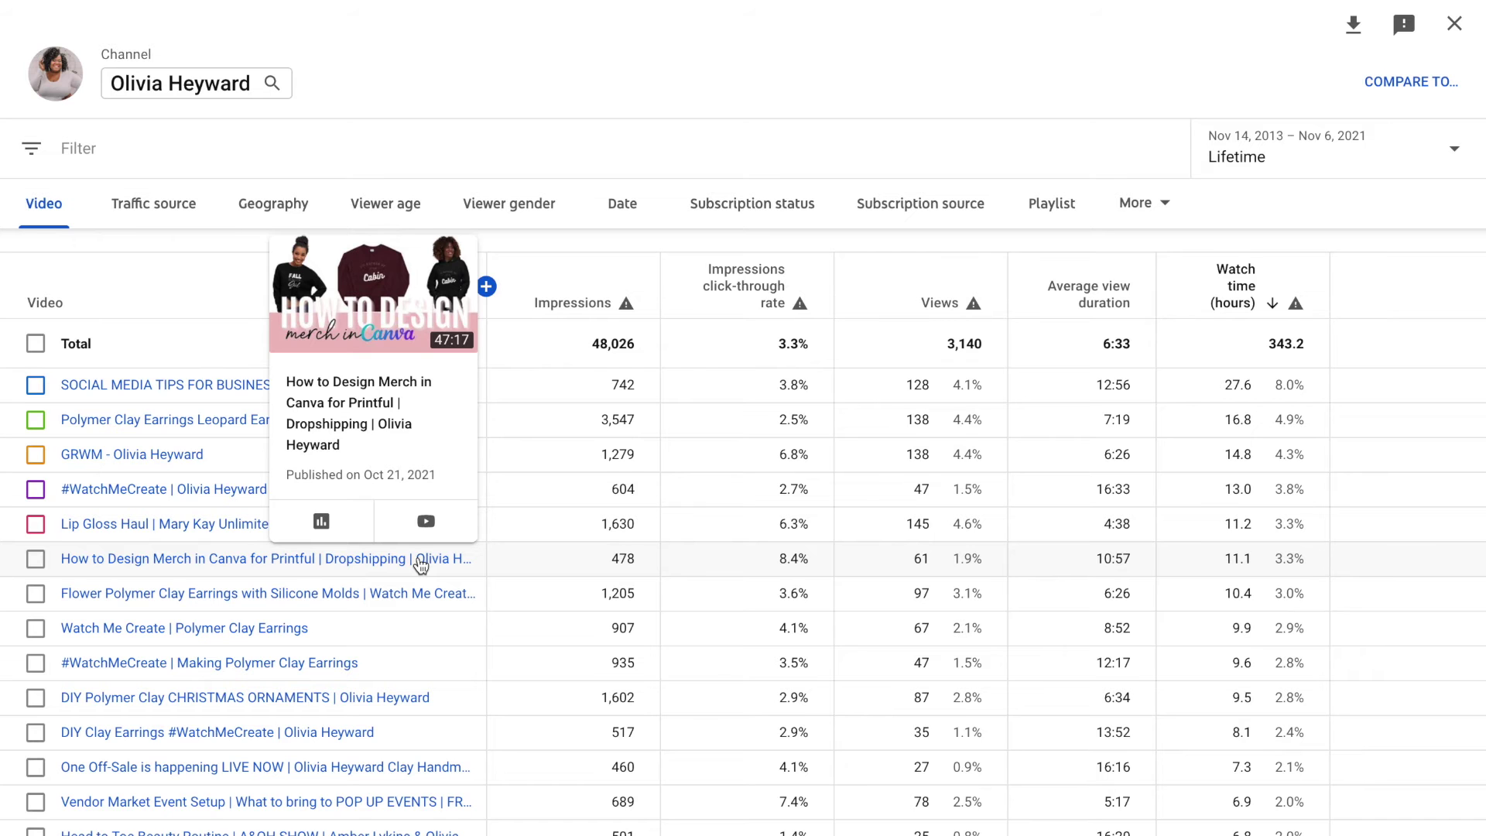
pyautogui.scroll(-1, 739, 676)
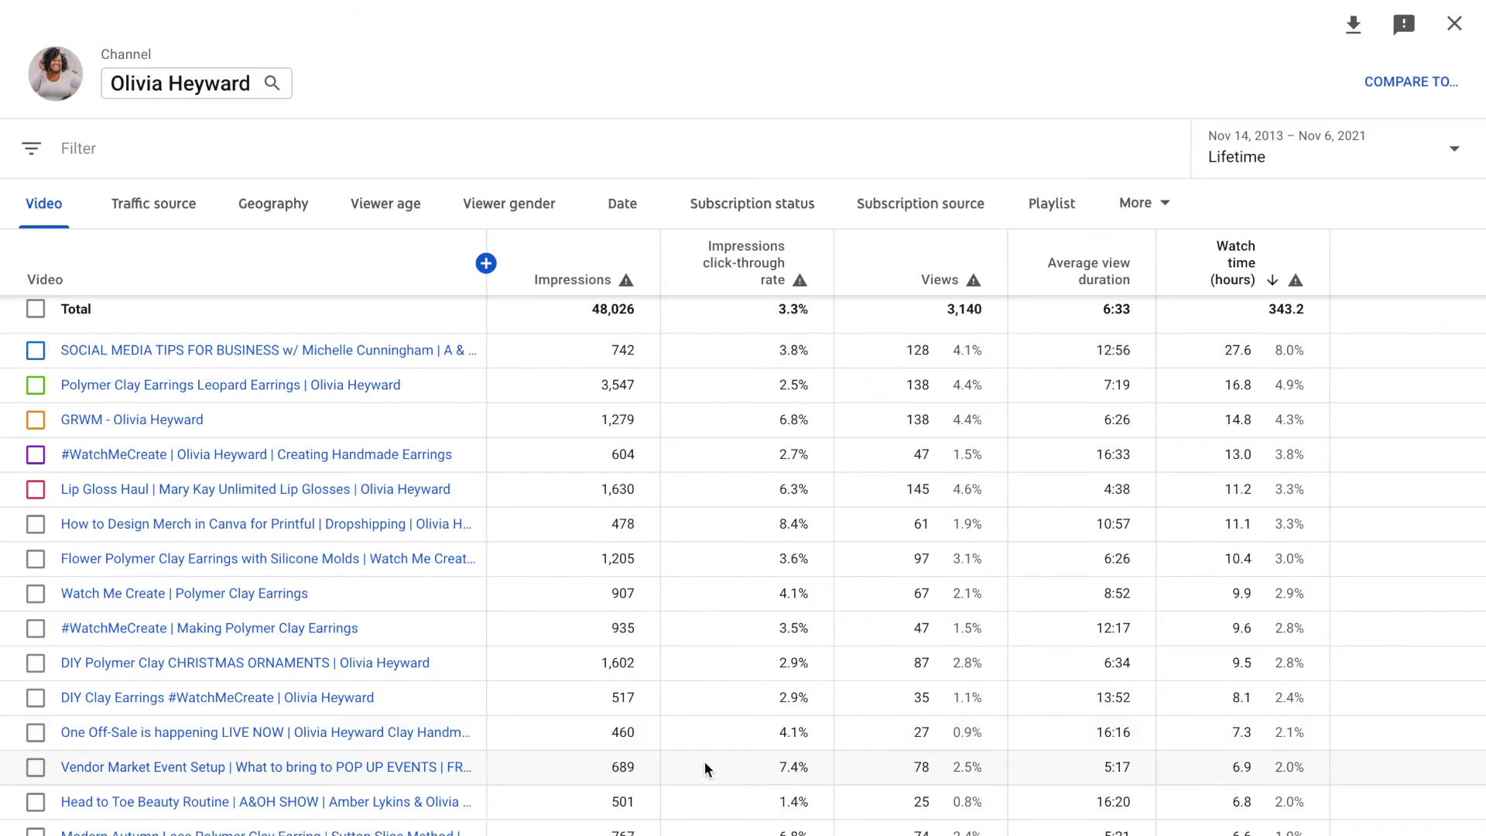
# - Scan click-through rates down the video list and preview the Vendor Market Event Setup, Watch Me Create! and Mixing New Polymer Clay Colors thumbnails
pyautogui.scroll(-1, 698, 768)
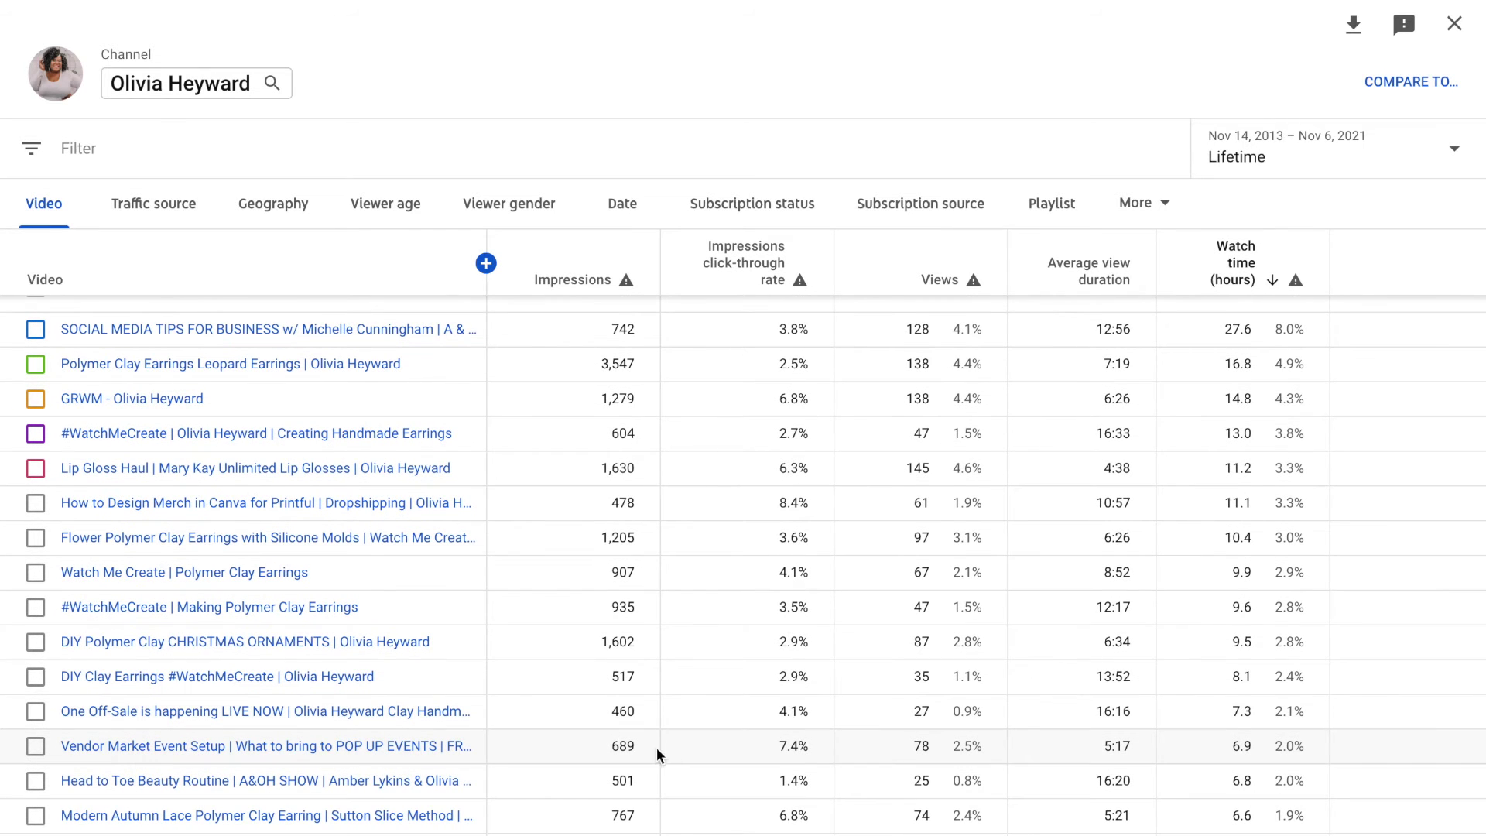
pyautogui.moveTo(403, 749)
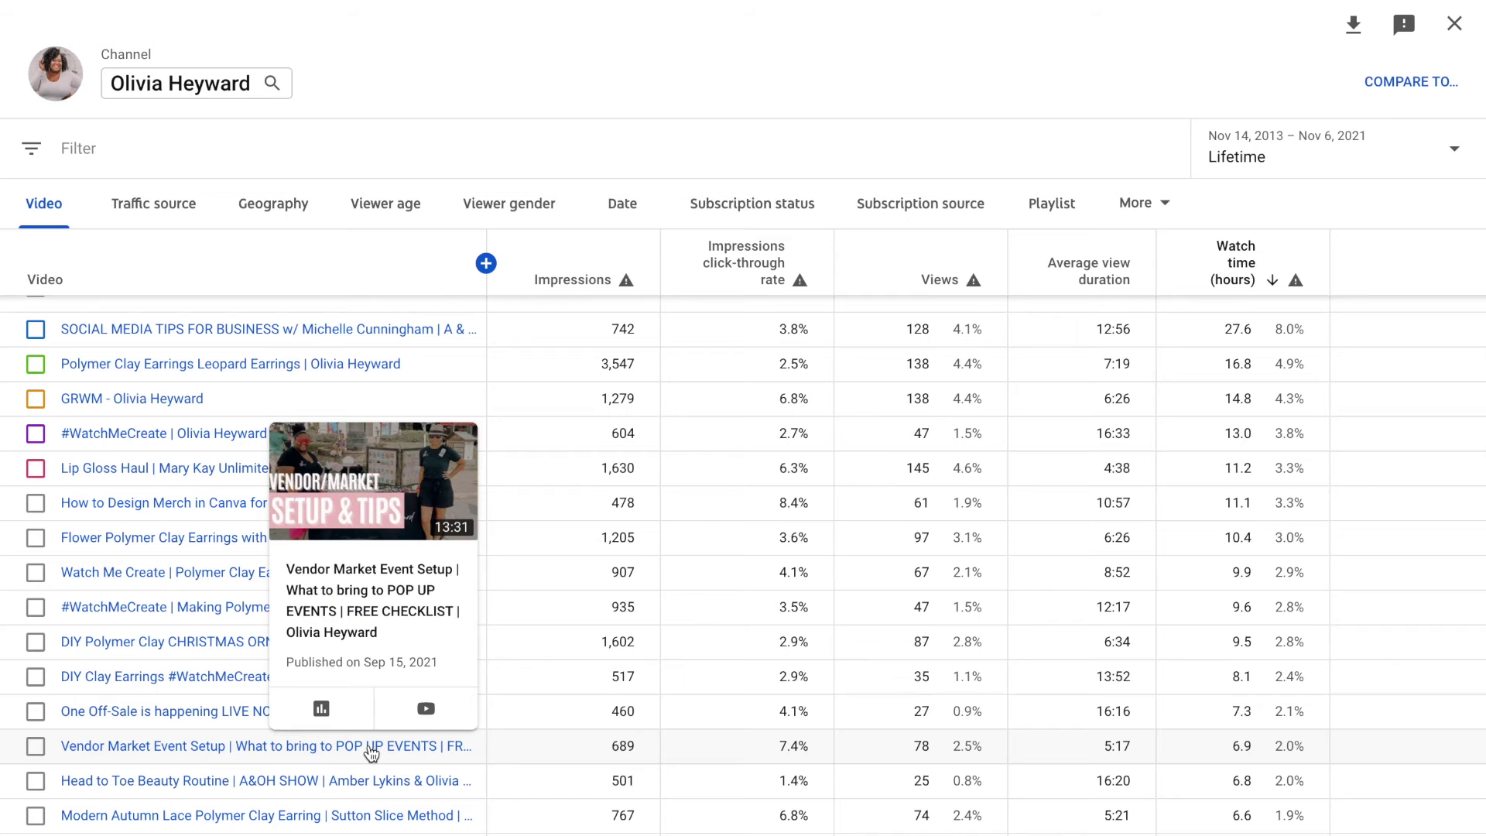
pyautogui.scroll(-8, 750, 718)
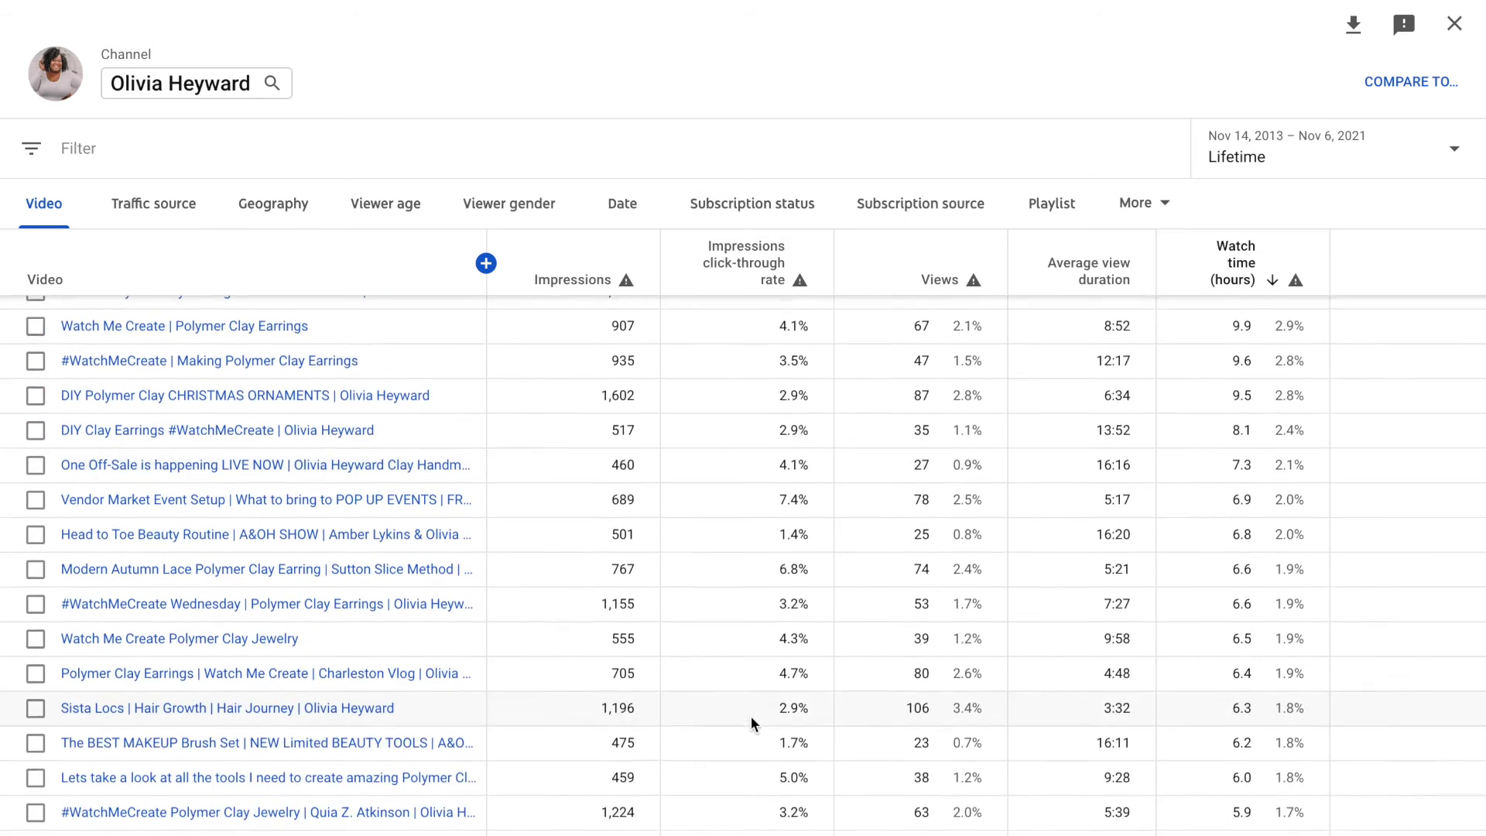
pyautogui.scroll(-6, 750, 718)
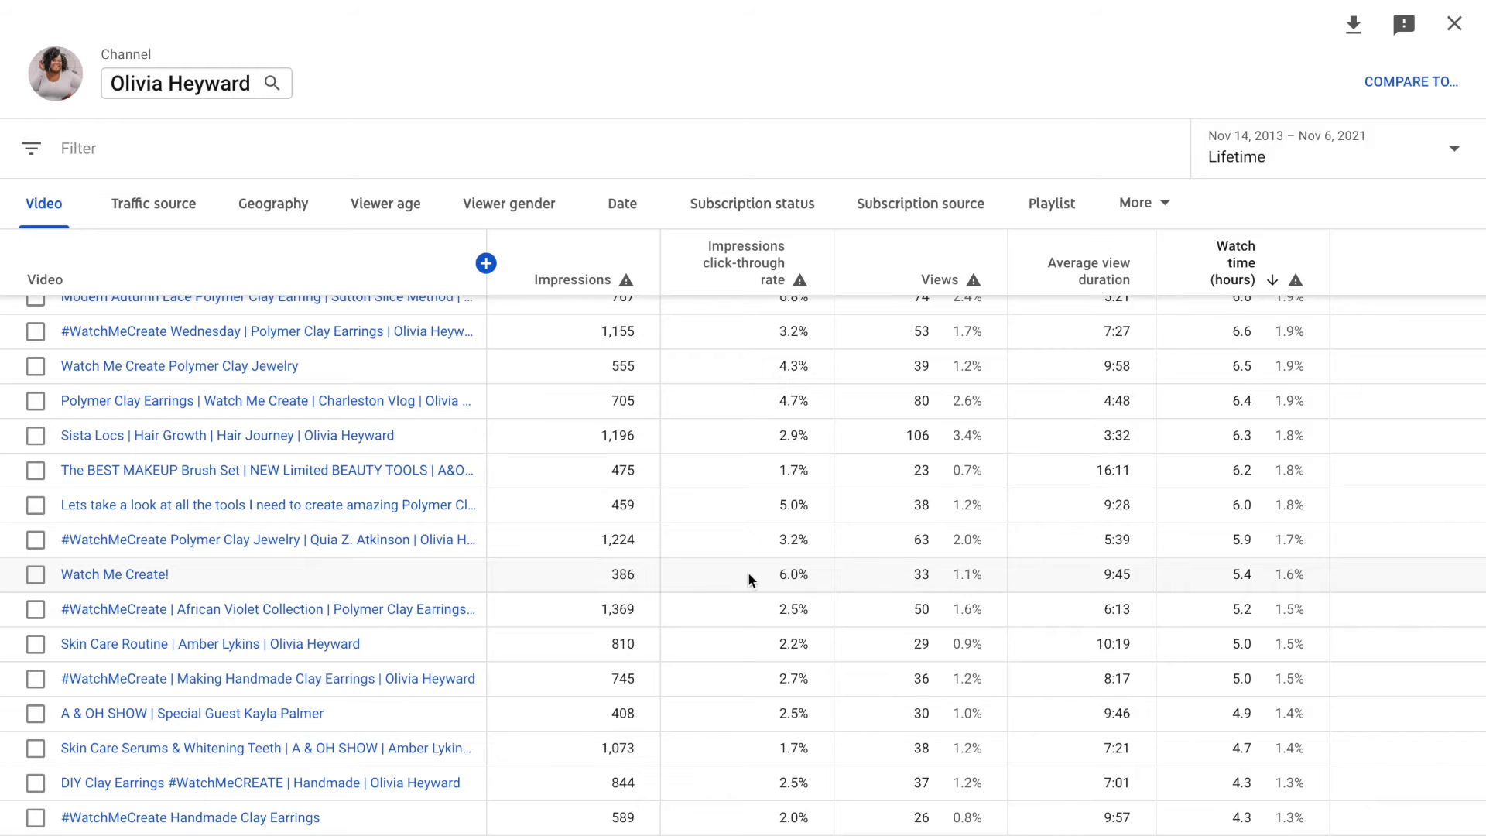
pyautogui.moveTo(167, 576)
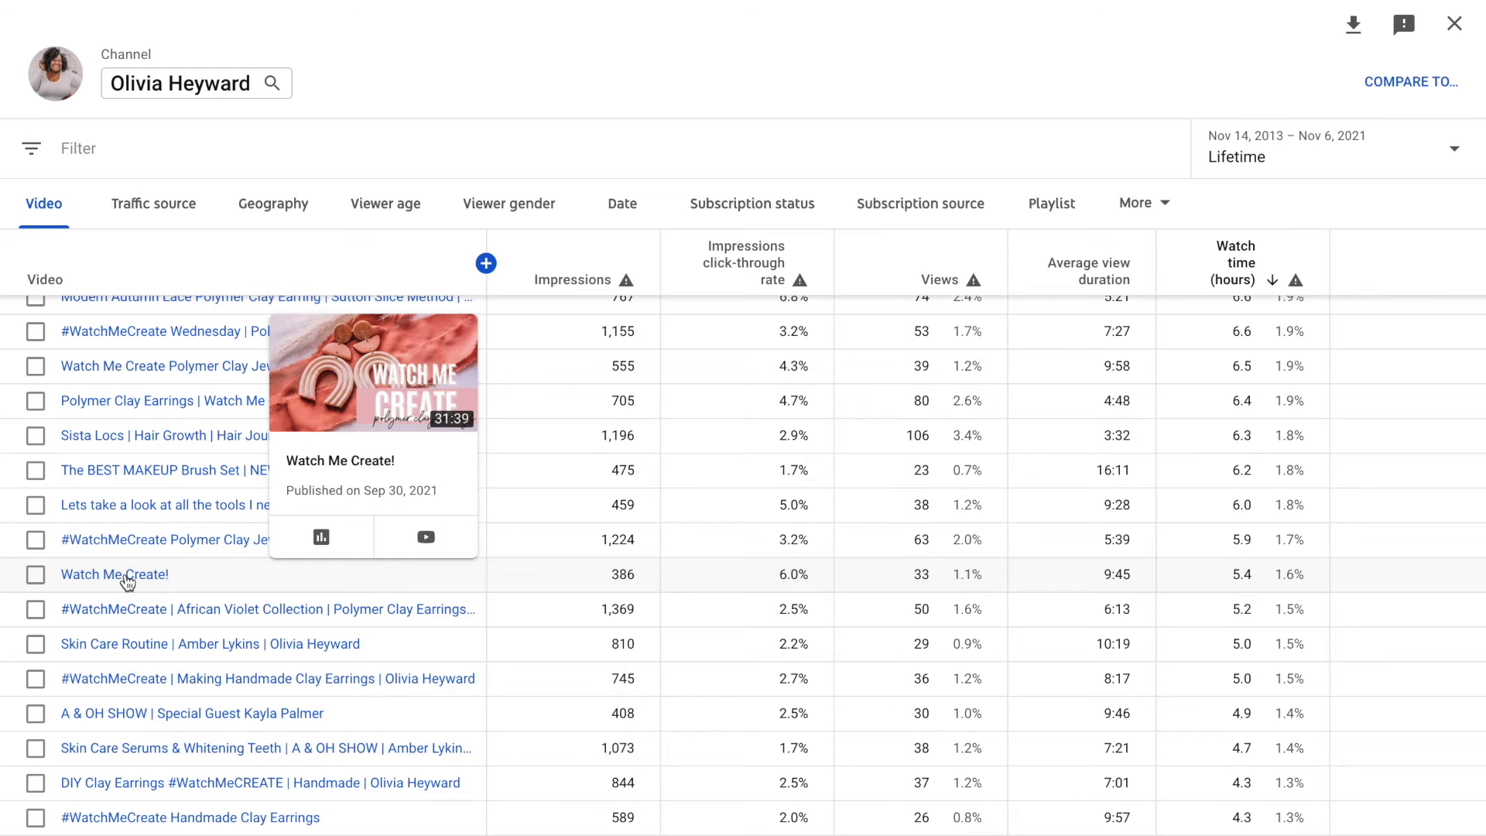
pyautogui.scroll(-6, 564, 603)
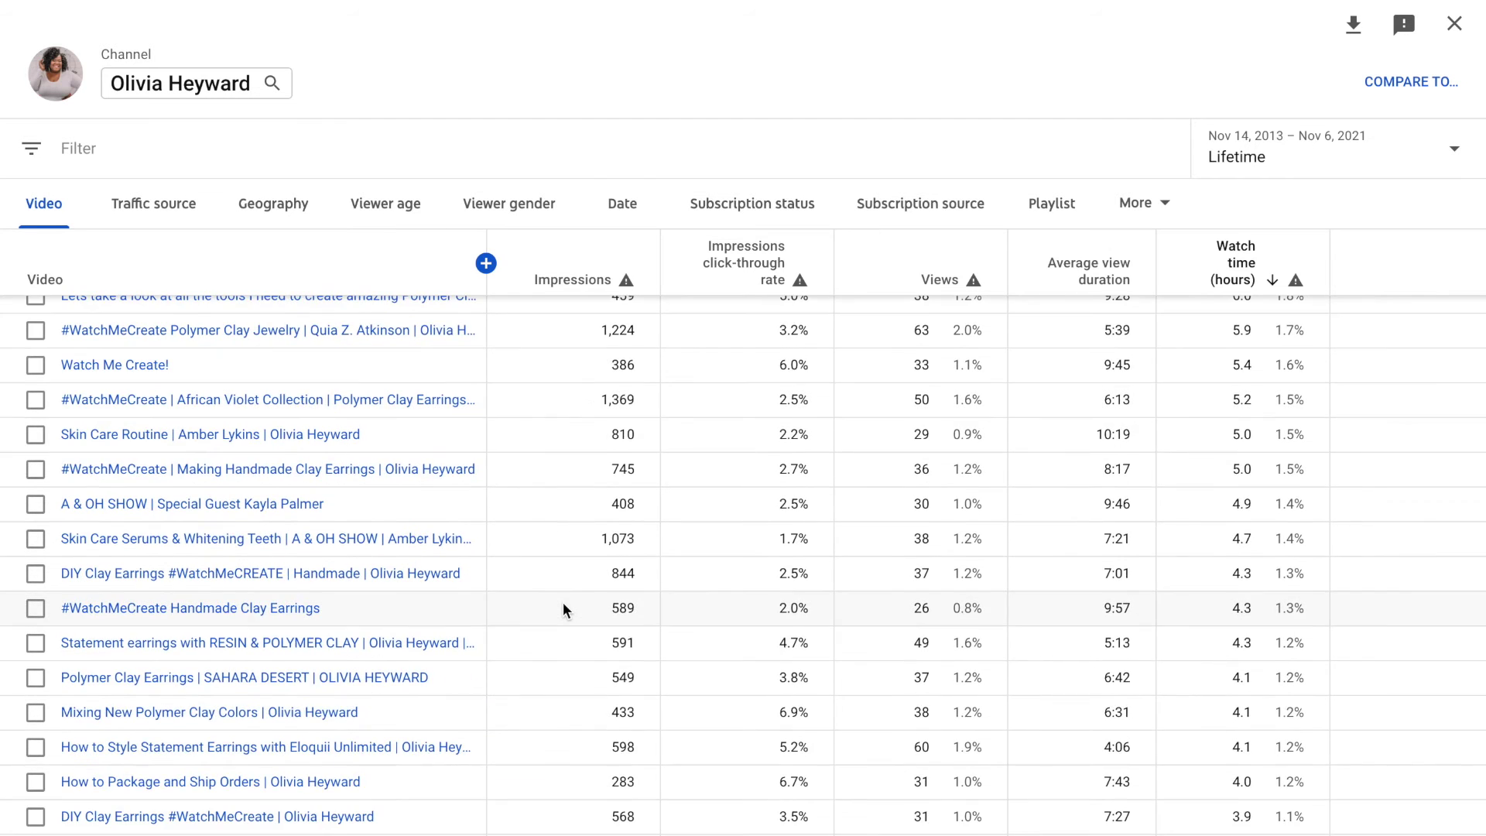
pyautogui.scroll(-3, 563, 607)
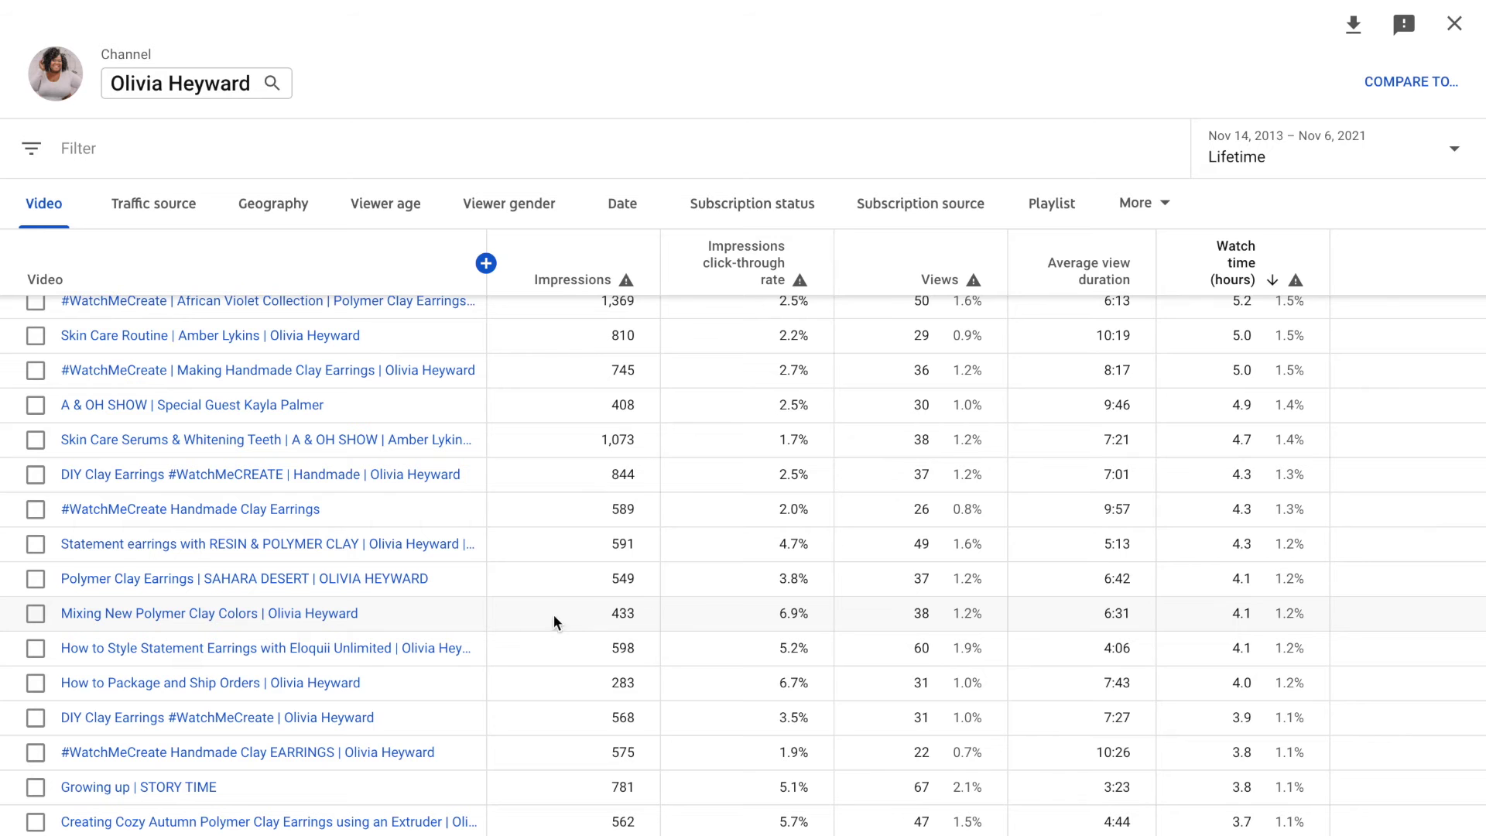
pyautogui.moveTo(292, 623)
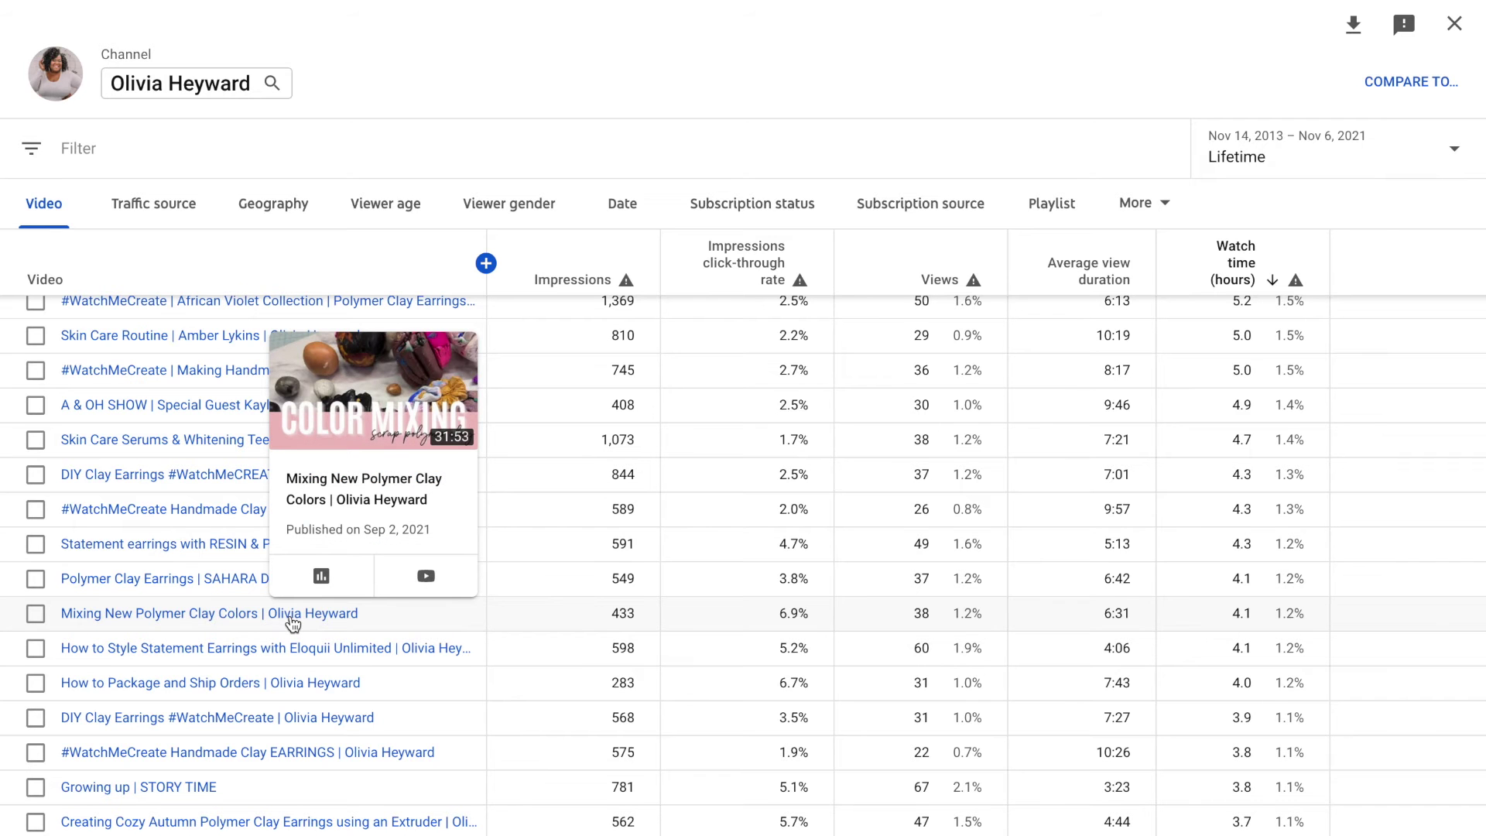
pyautogui.scroll(-6, 667, 649)
pyautogui.scroll(-6, 665, 648)
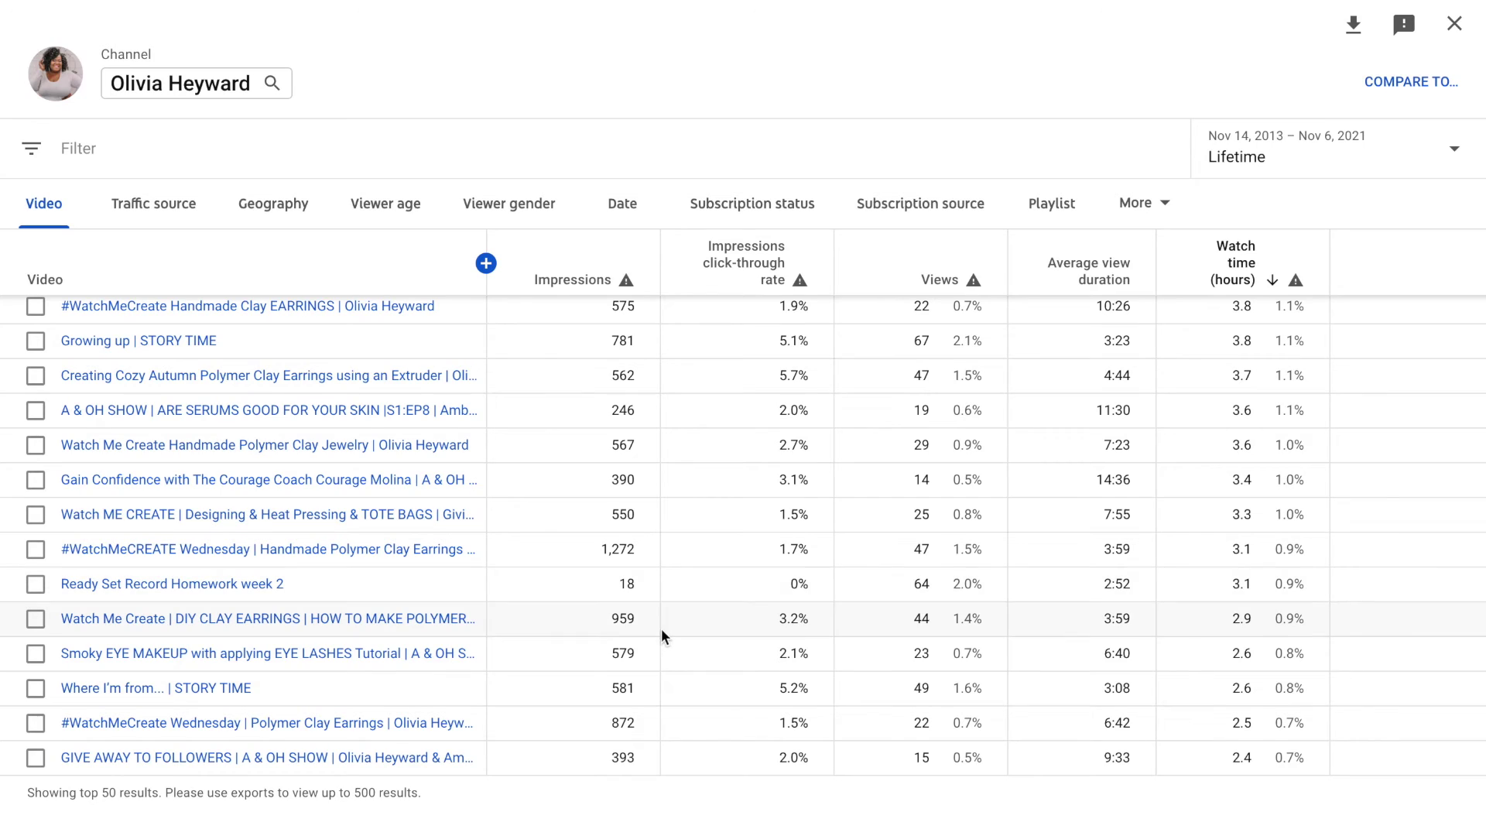
# - Return to the highest watch time videos and preview the DIY Clay Earrings and DIY Polymer Clay Christmas Ornaments thumbnails against their click-through rates
pyautogui.scroll(20, 691, 559)
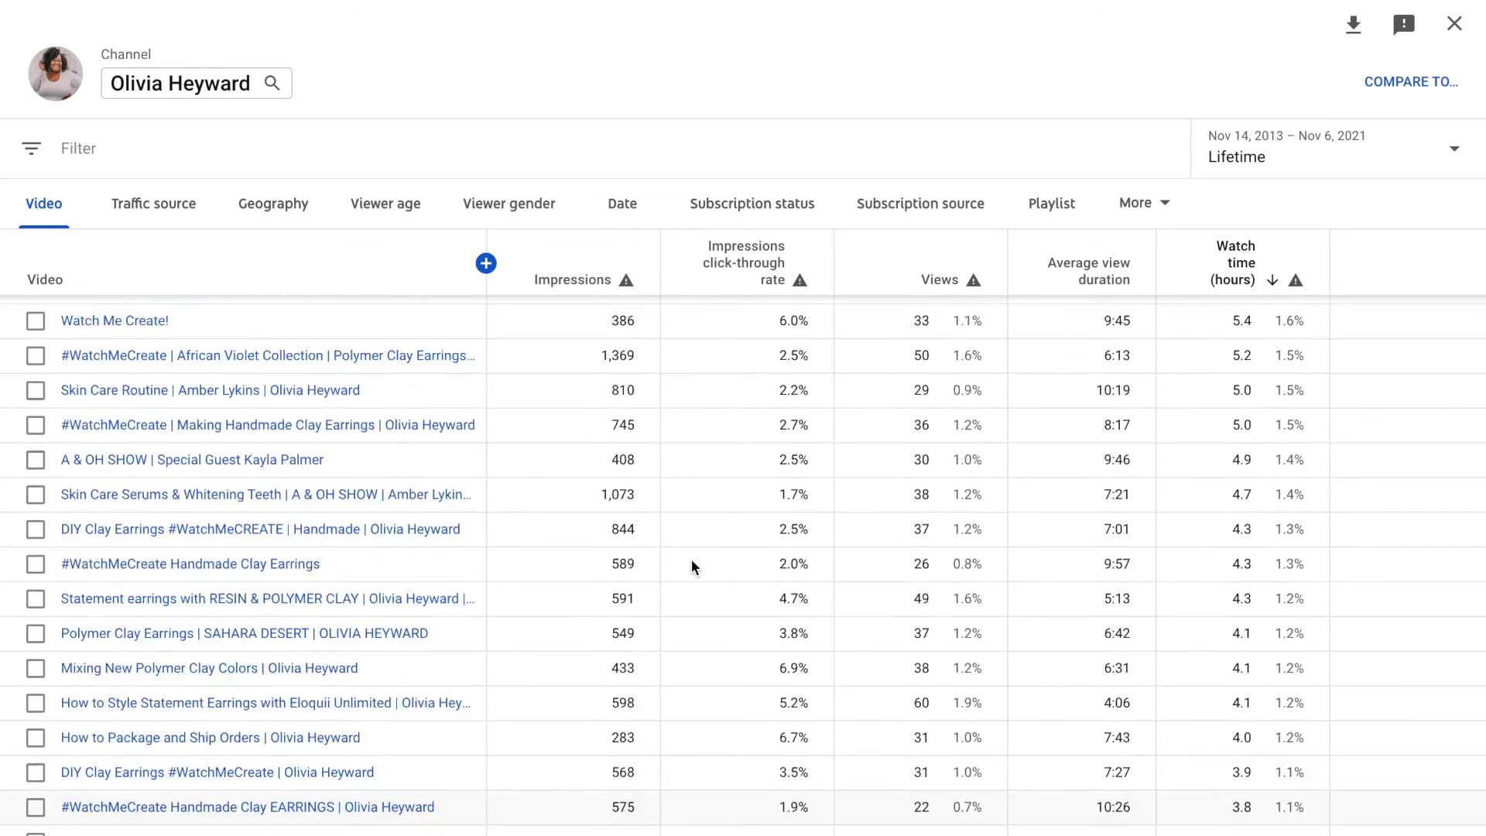
pyautogui.scroll(15, 691, 559)
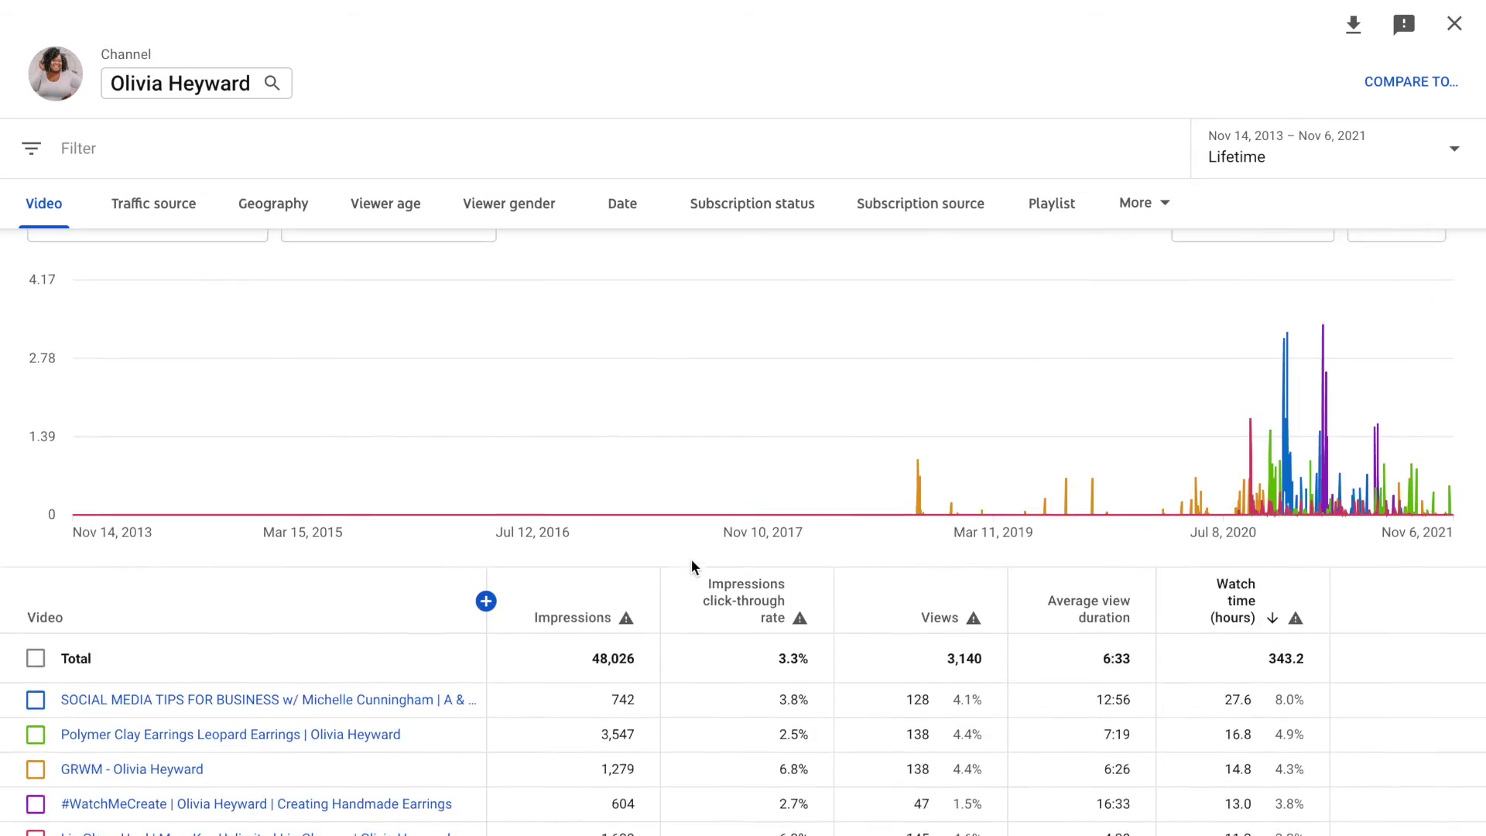
pyautogui.scroll(-2, 690, 559)
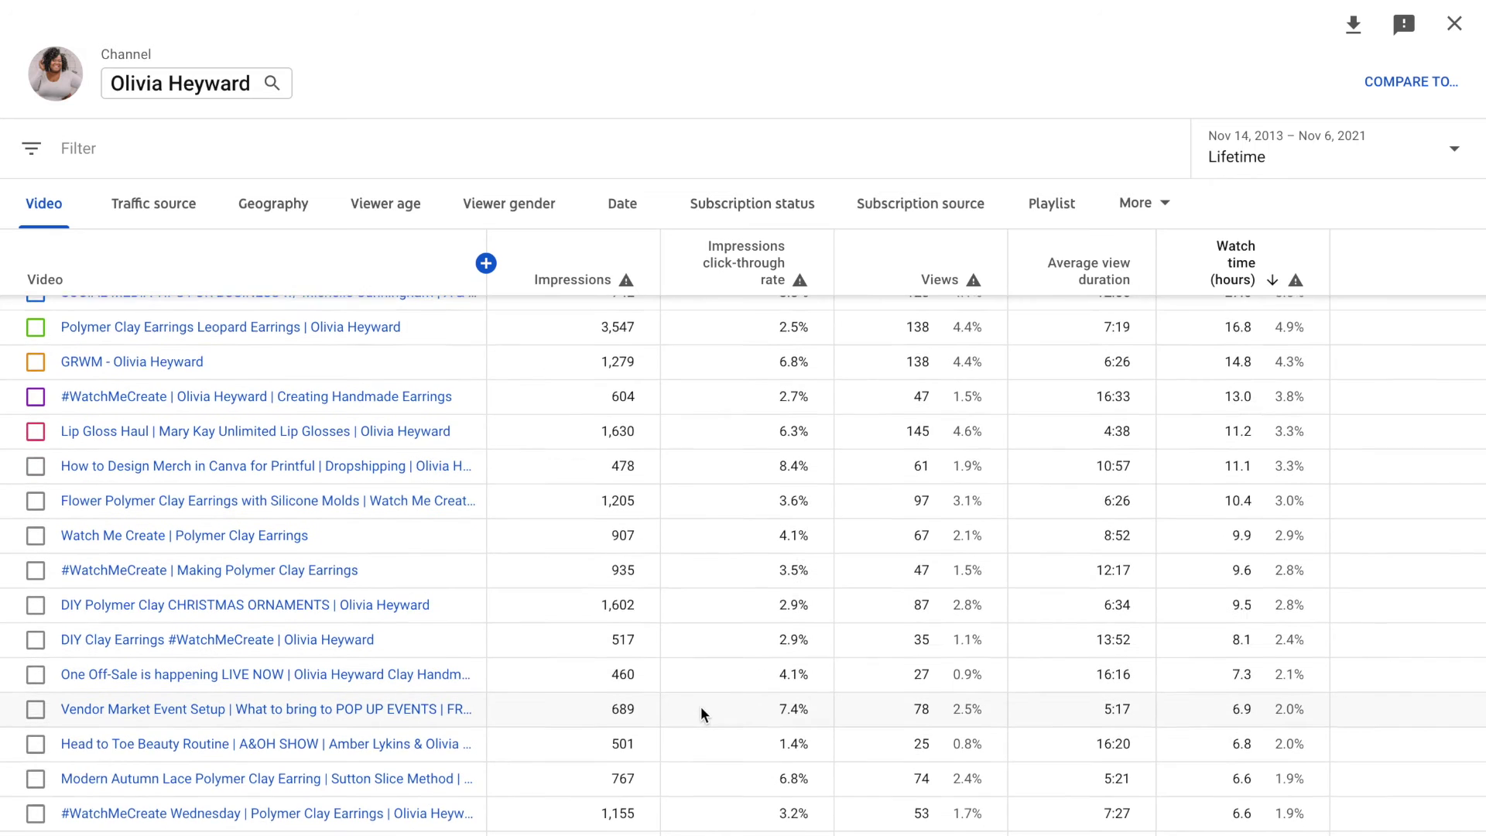
pyautogui.scroll(-1, 697, 697)
pyautogui.moveTo(252, 689)
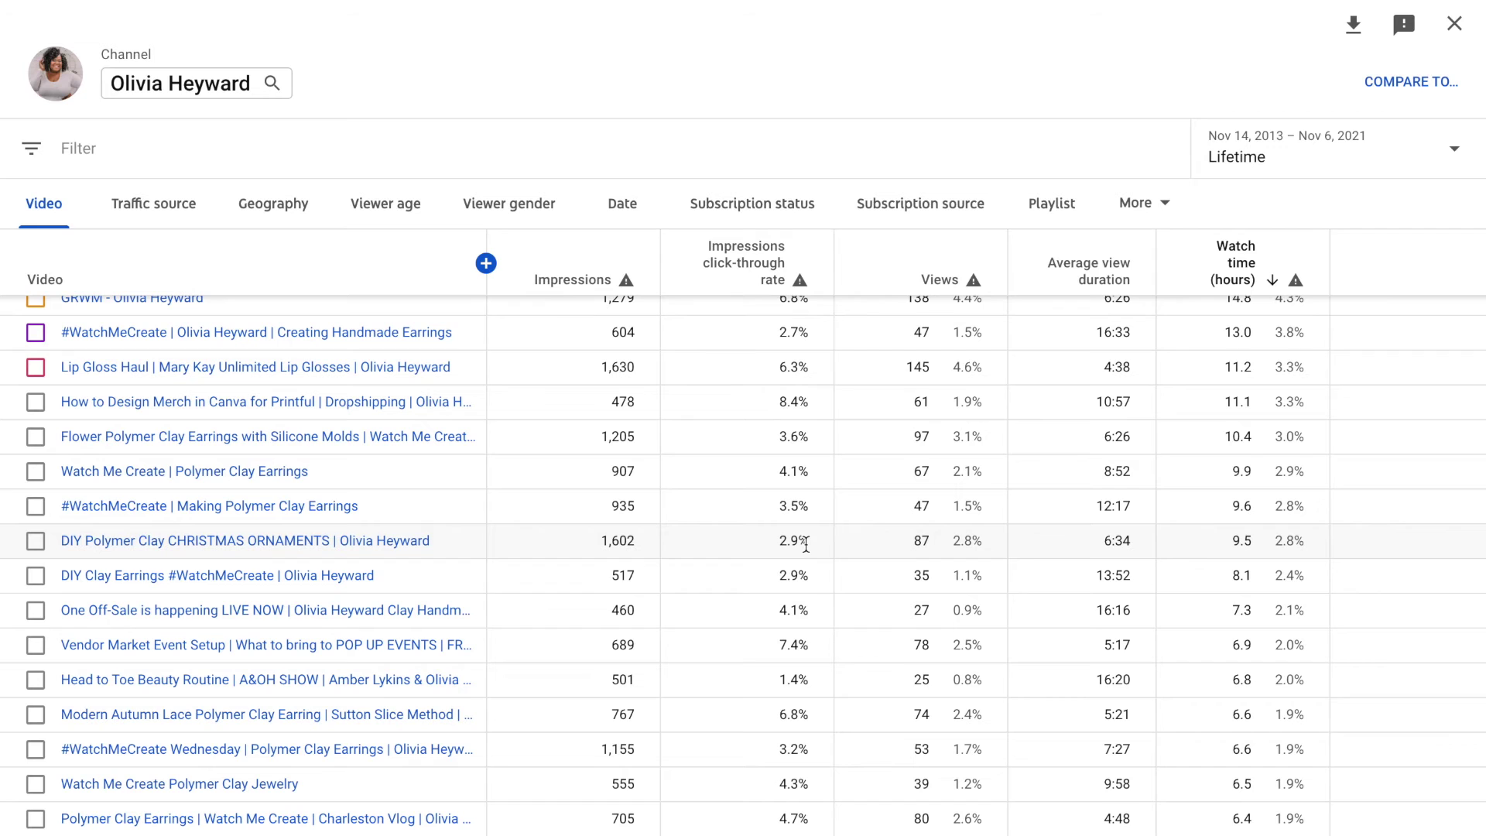
pyautogui.moveTo(292, 579)
pyautogui.moveTo(247, 549)
# - Compare impressions with click-through rates for the top videos and preview the Polymer Clay Earrings Leopard Earrings thumbnail
pyautogui.scroll(2, 805, 457)
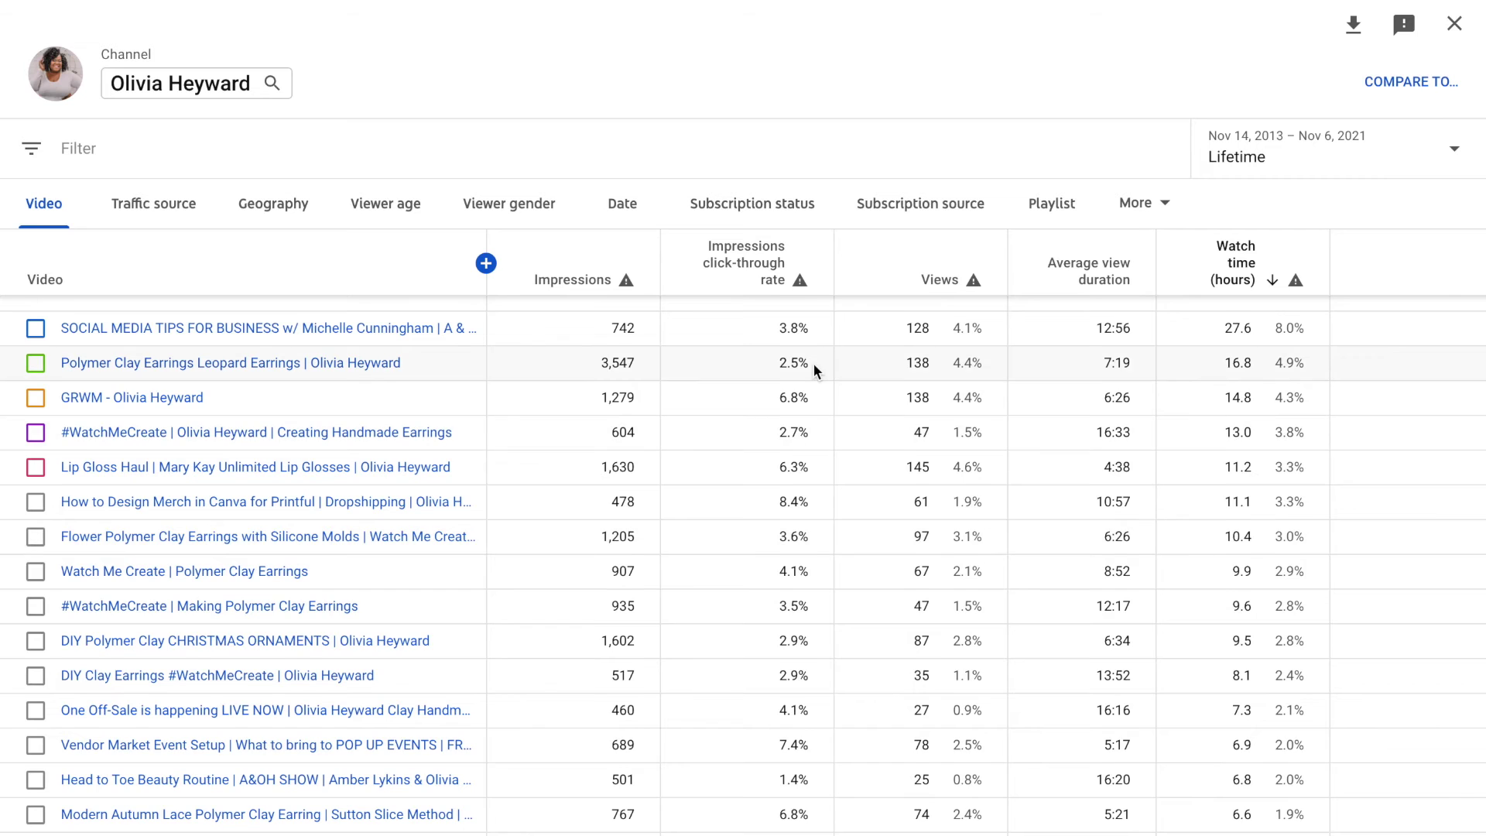
pyautogui.scroll(2, 813, 364)
pyautogui.scroll(1, 813, 363)
pyautogui.scroll(-2, 782, 495)
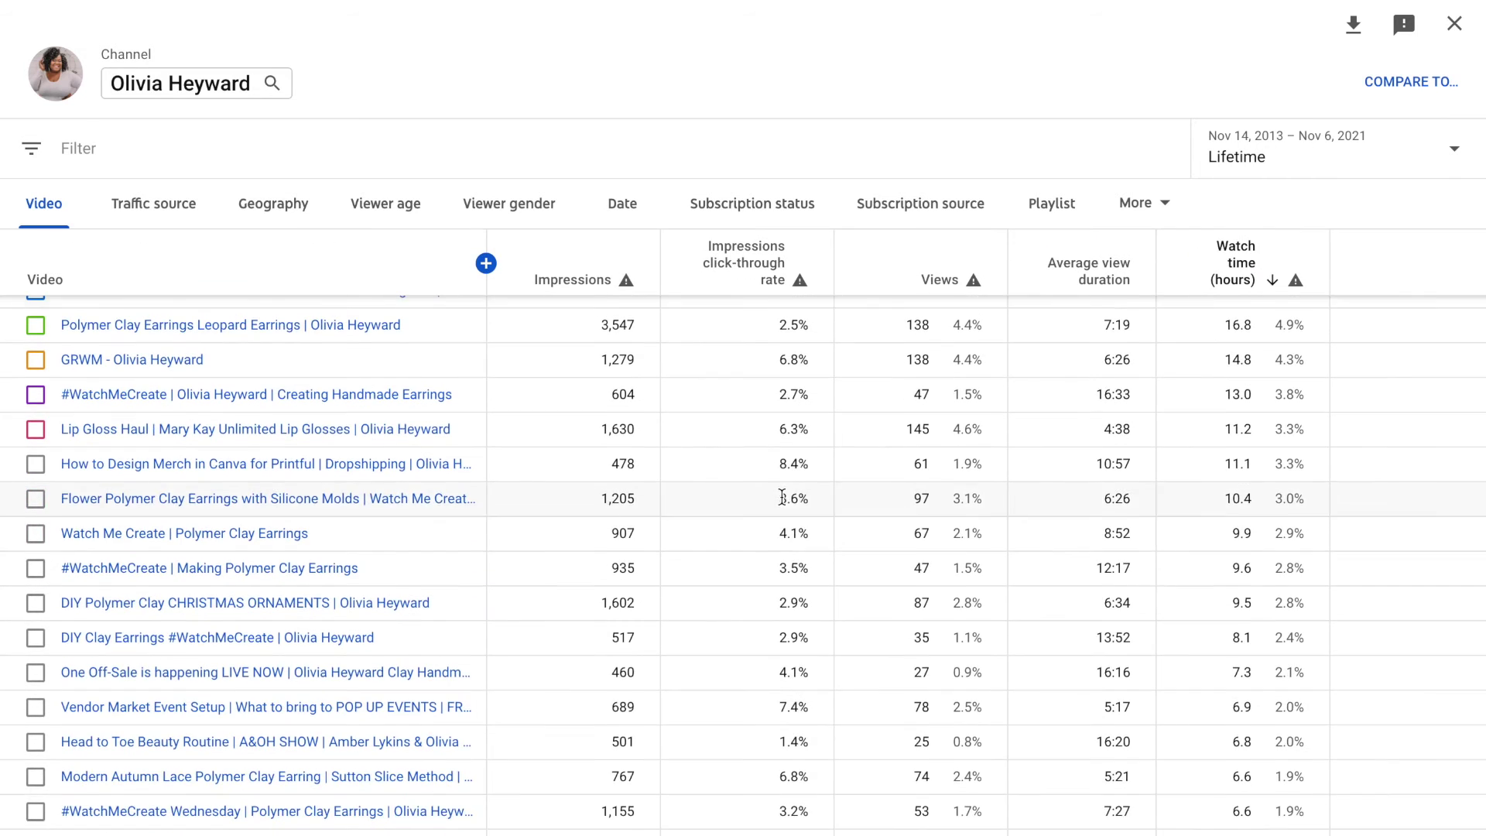
pyautogui.scroll(2, 782, 497)
pyautogui.scroll(1, 782, 496)
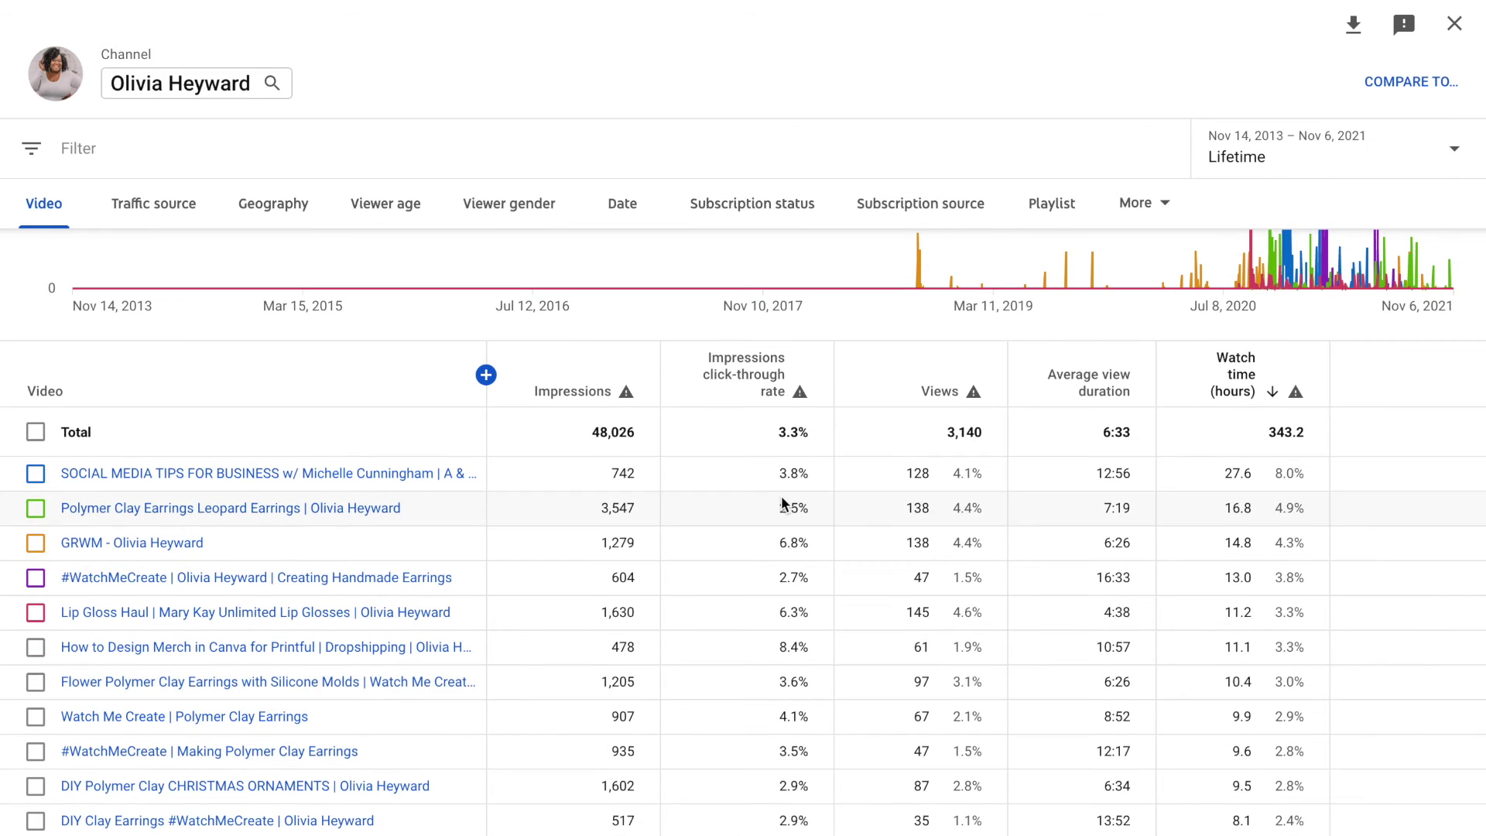
pyautogui.scroll(-1, 782, 499)
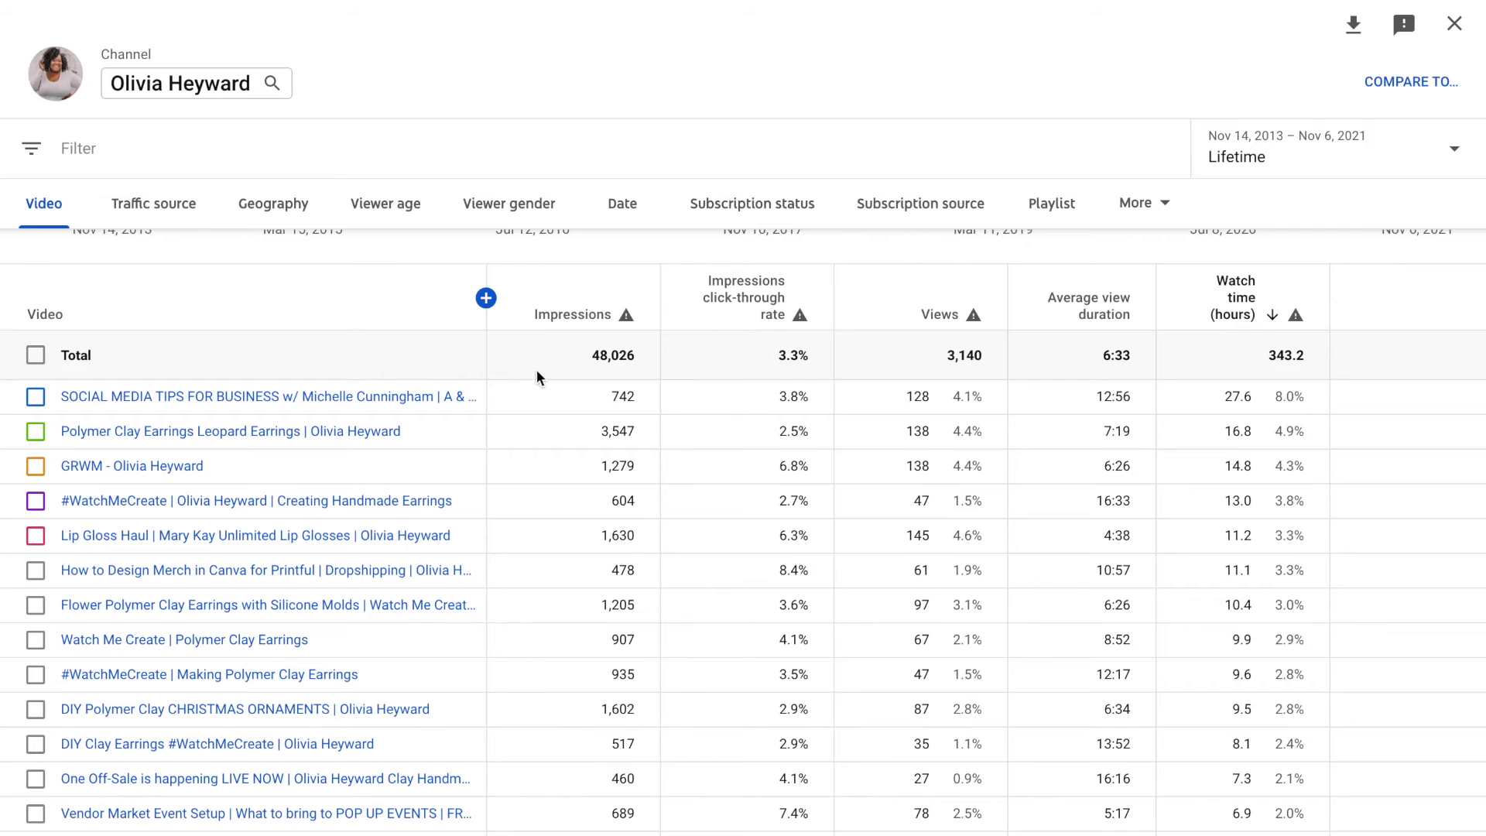
pyautogui.scroll(-2, 602, 552)
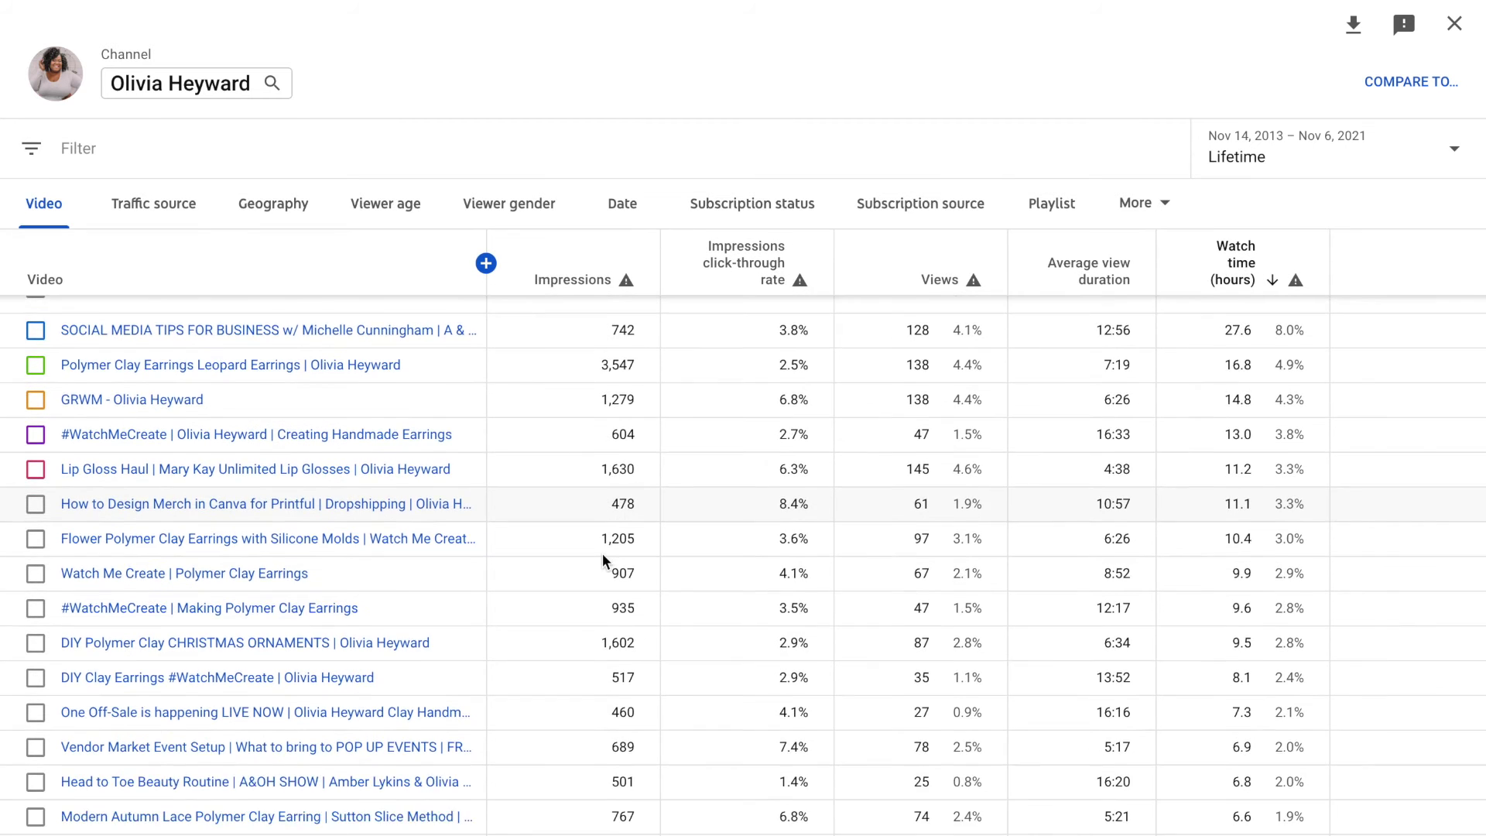
pyautogui.scroll(1, 602, 553)
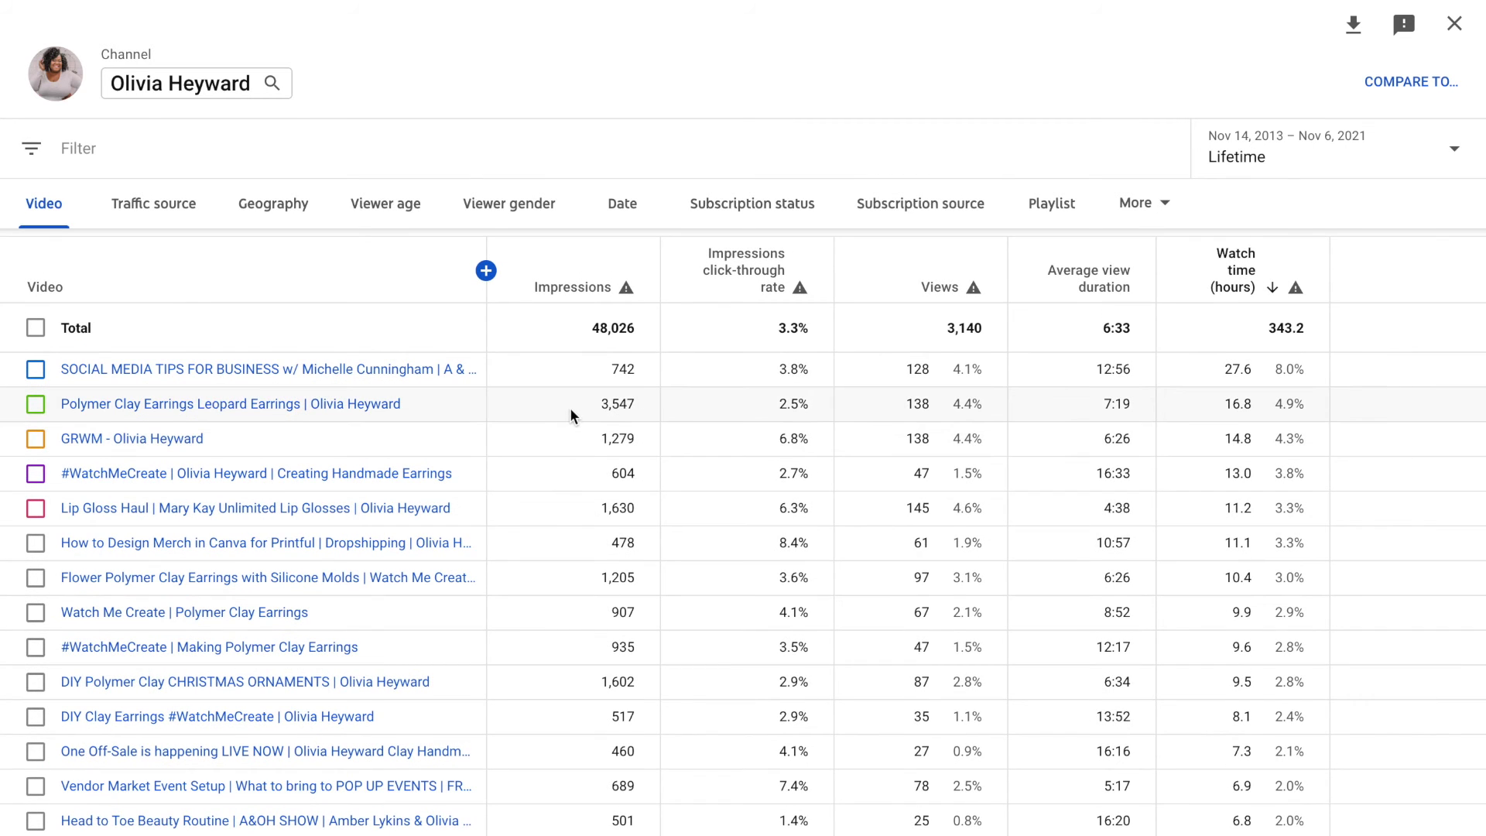
pyautogui.moveTo(190, 414)
pyautogui.scroll(-1, 797, 404)
pyautogui.scroll(2, 815, 401)
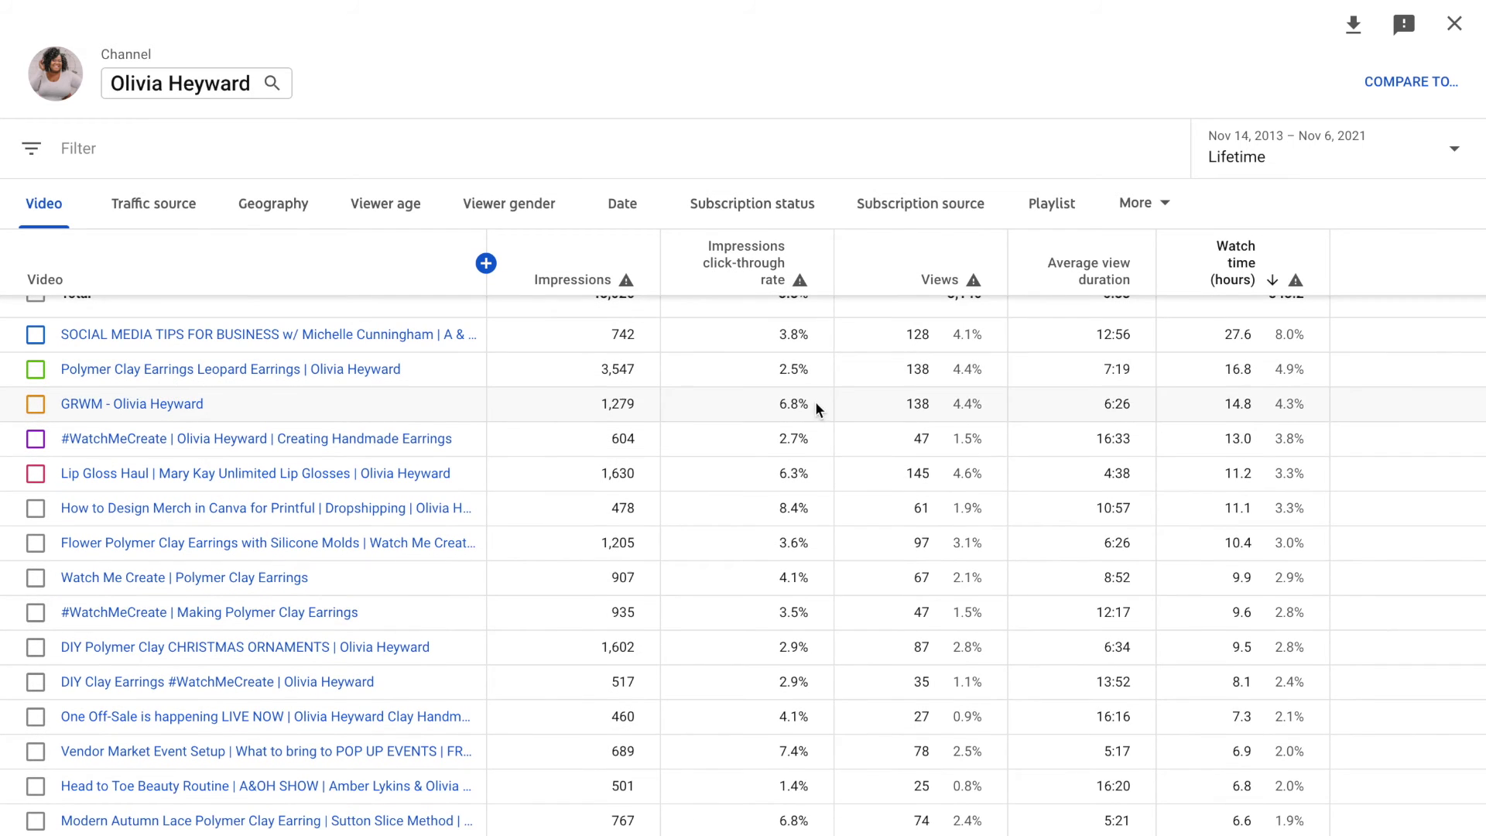
# - Review the impressions click-through rate and views columns for the top videos
pyautogui.scroll(-1, 801, 410)
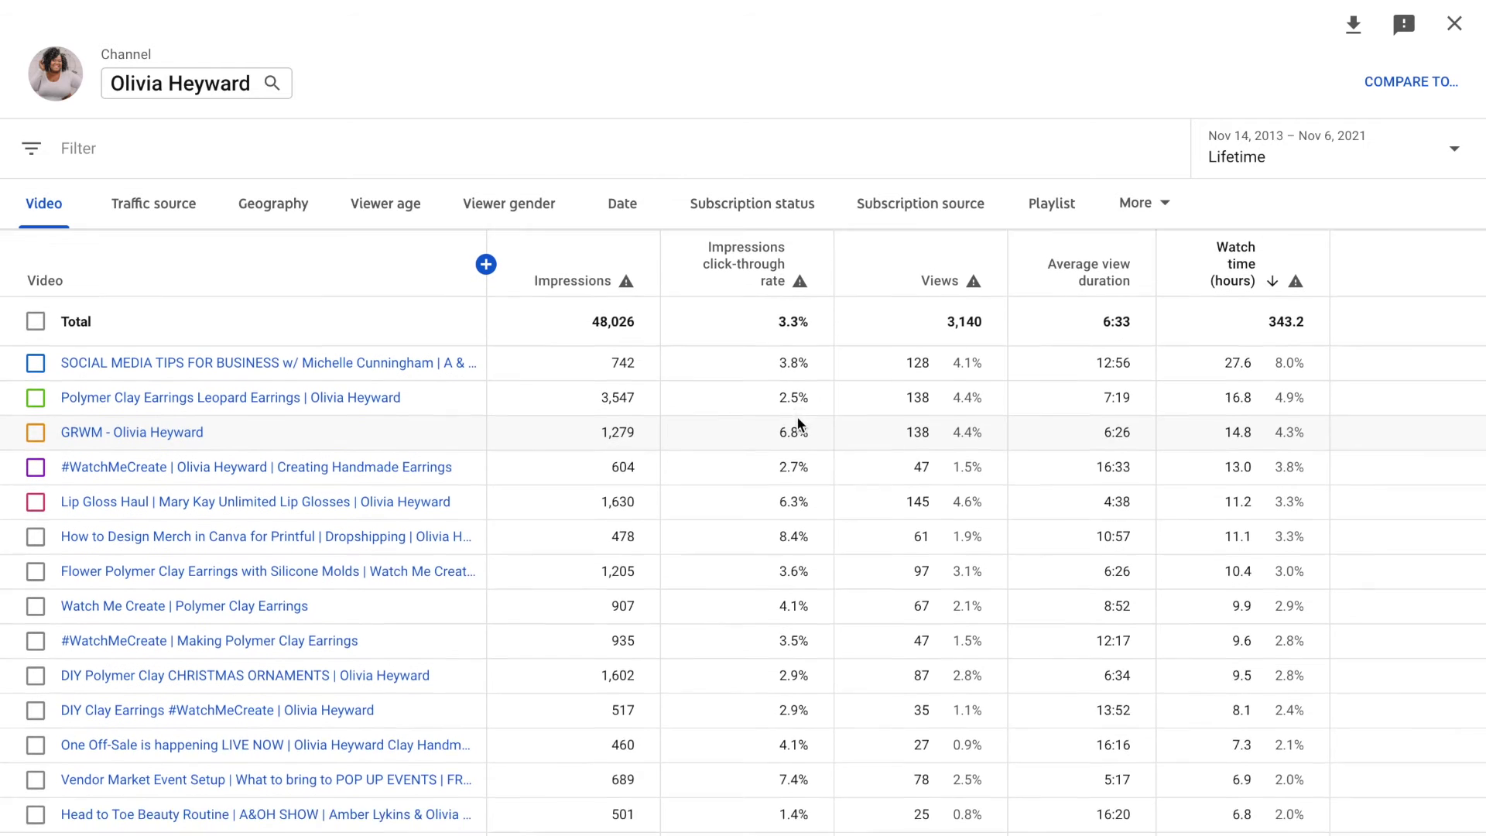
pyautogui.scroll(-2, 797, 416)
pyautogui.scroll(-2, 777, 523)
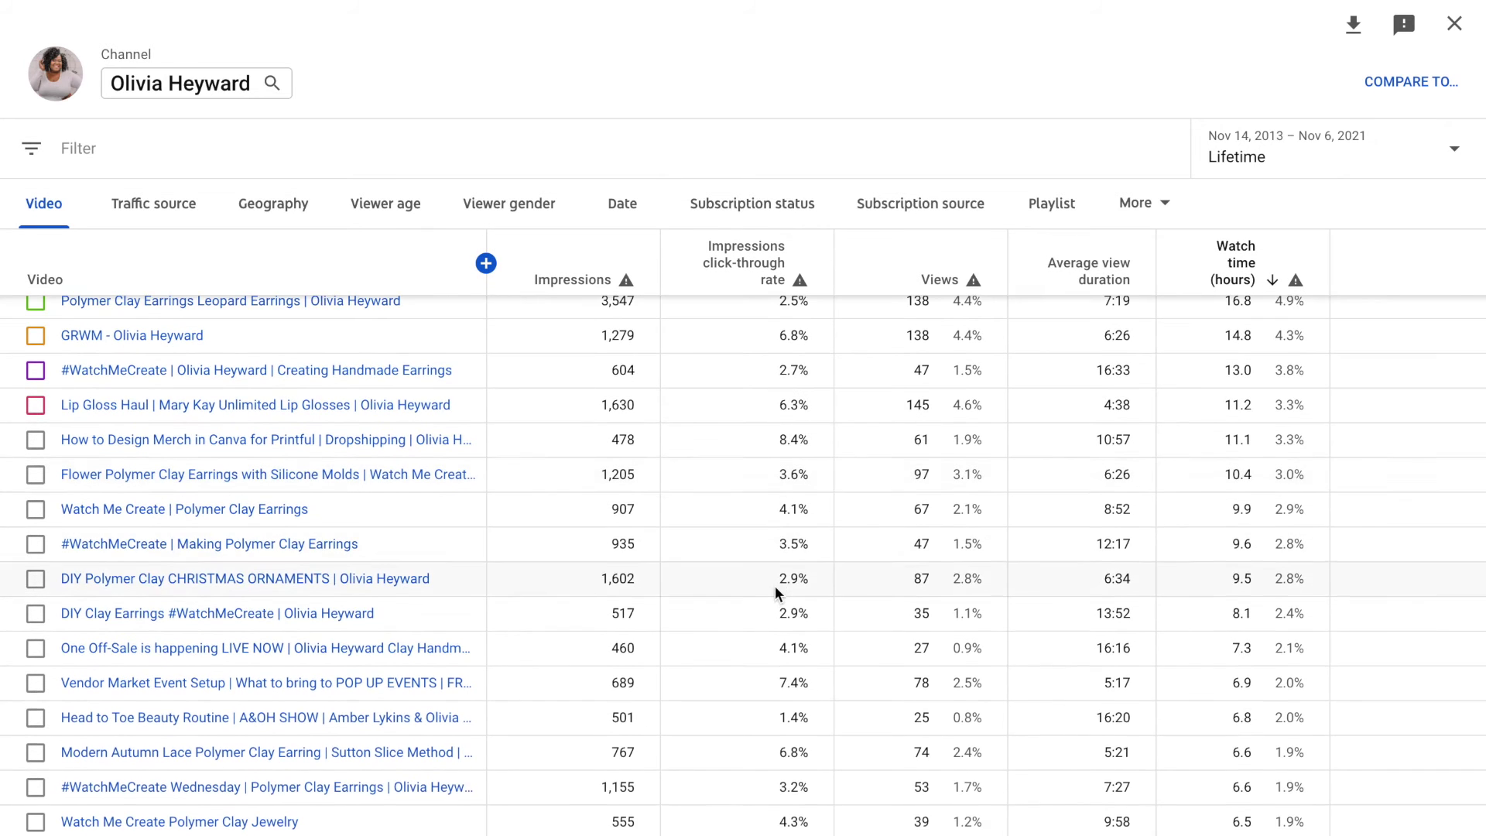
pyautogui.scroll(-3, 774, 585)
pyautogui.scroll(5, 774, 586)
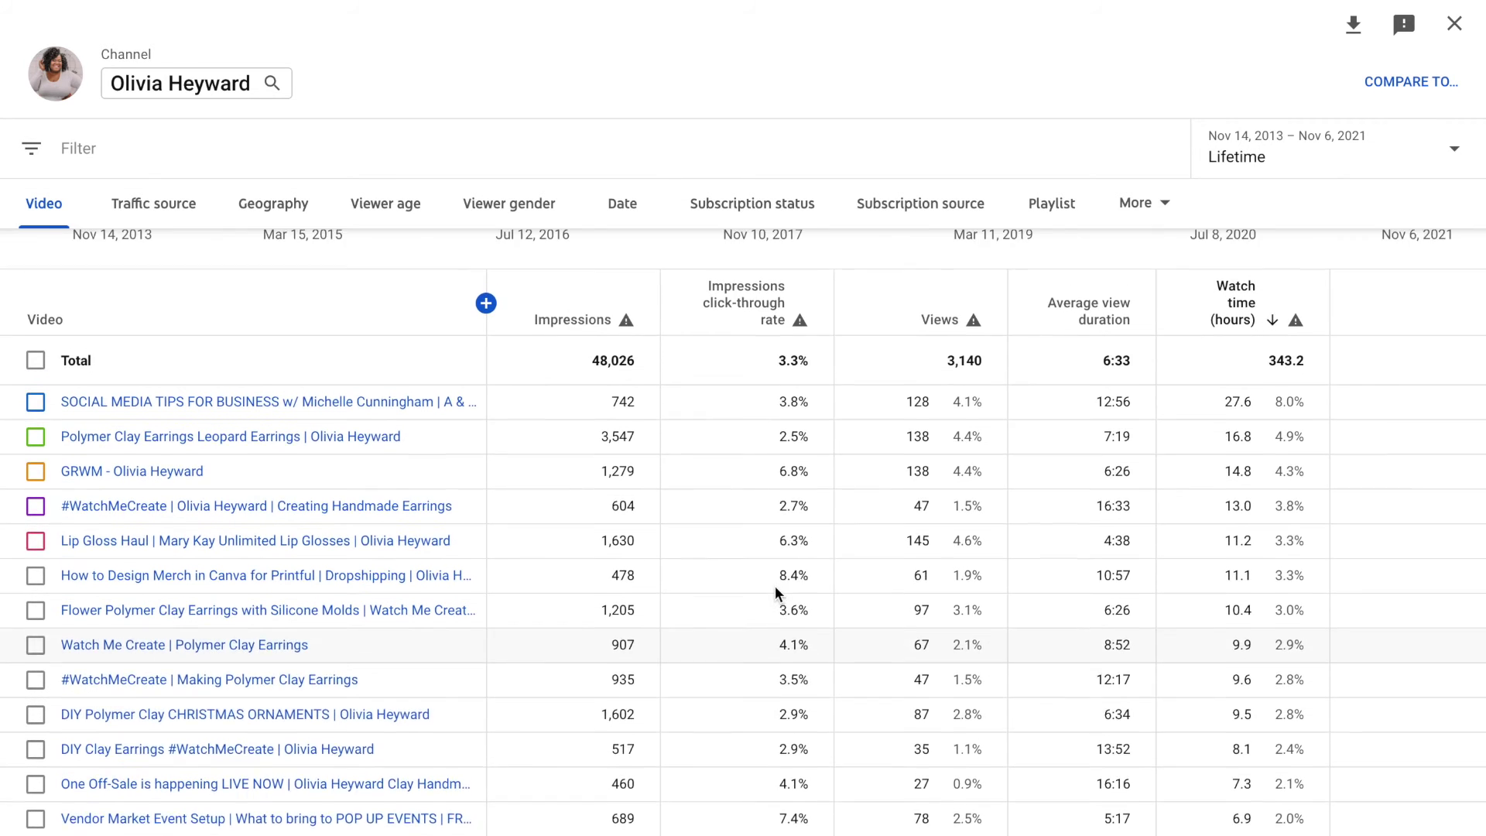
pyautogui.scroll(-1, 774, 587)
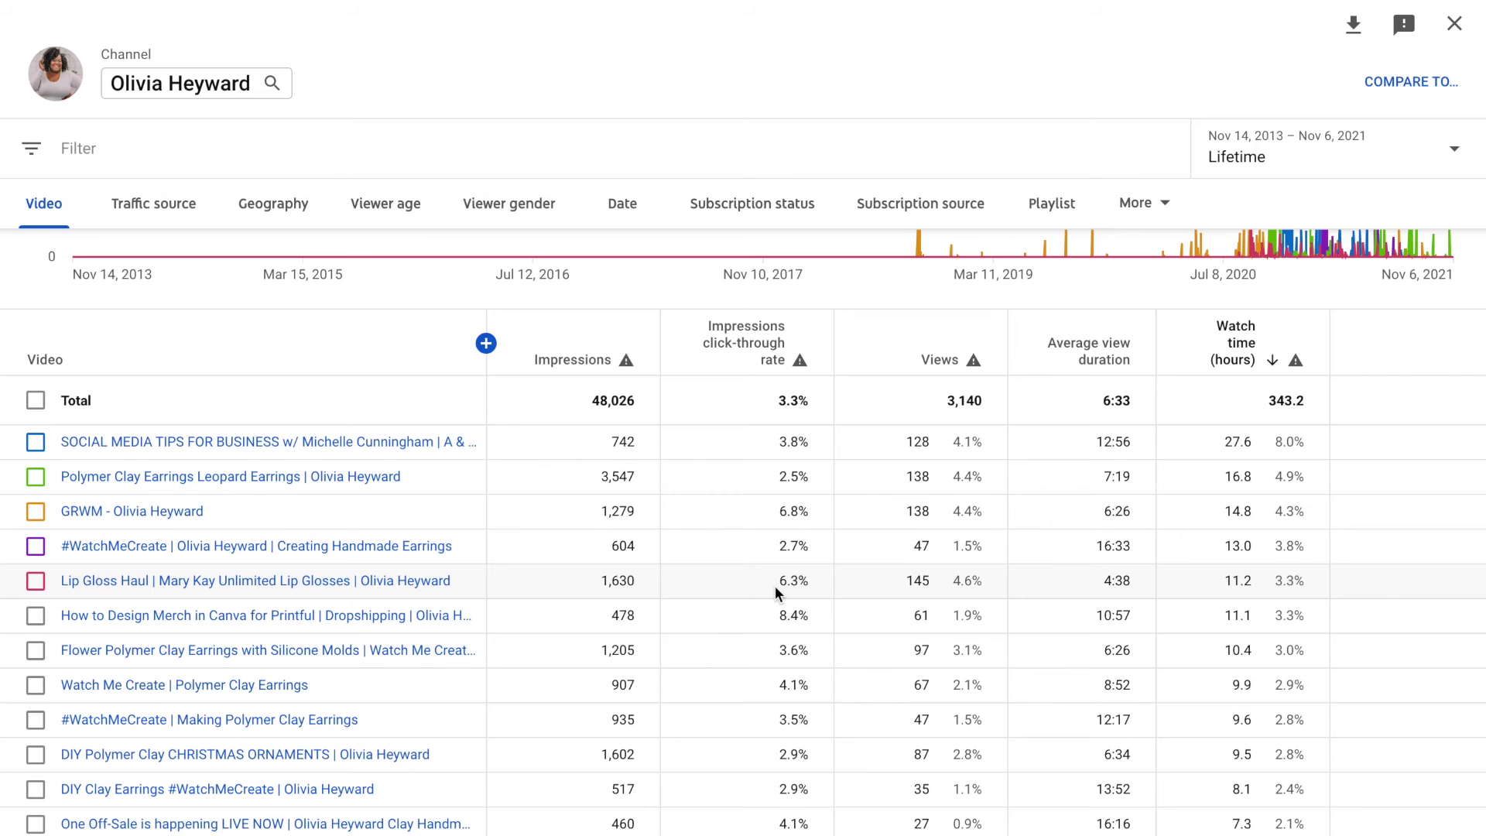
pyautogui.scroll(-1, 774, 585)
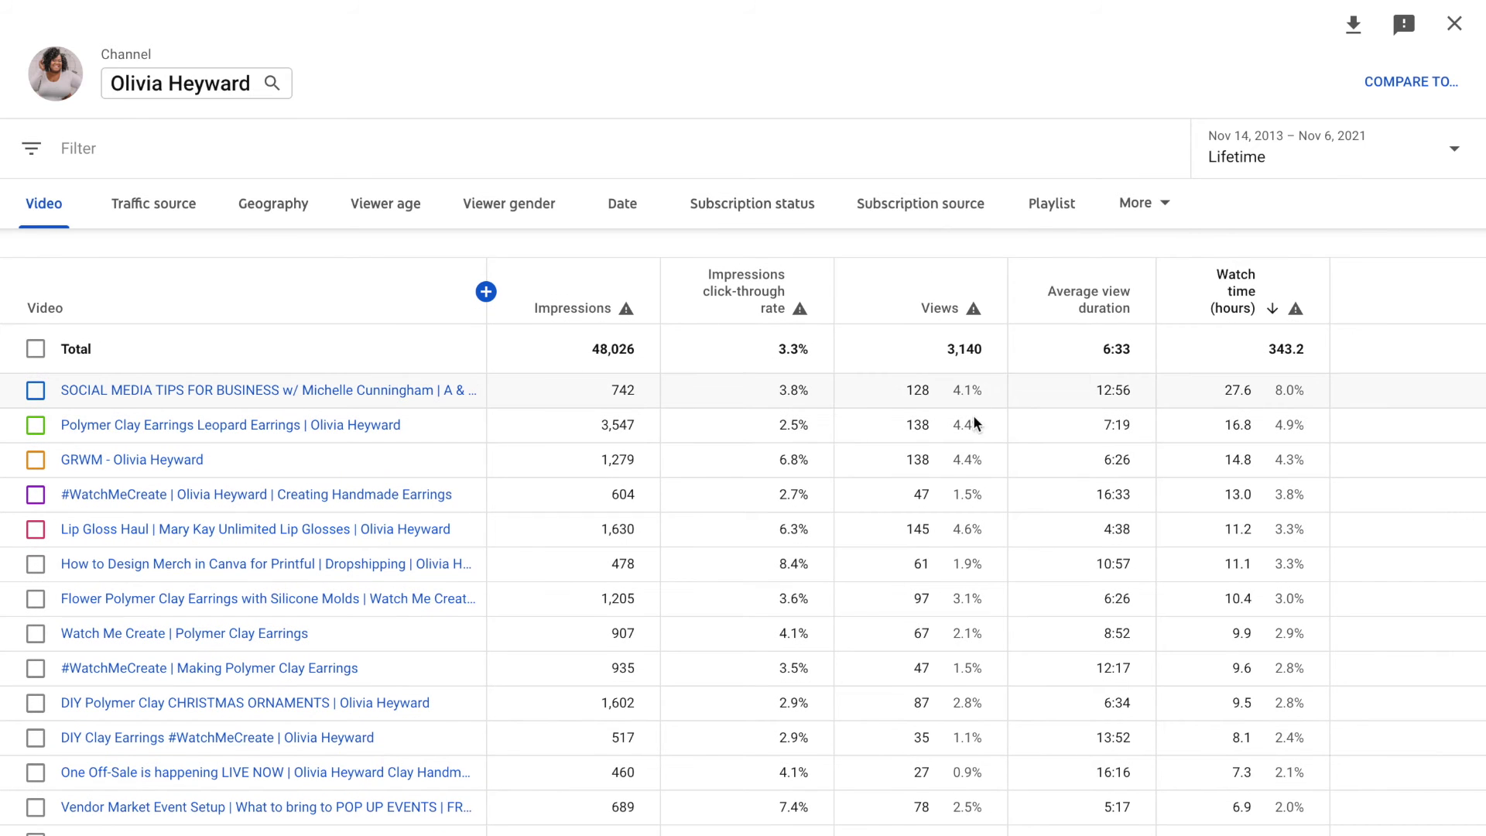
pyautogui.scroll(-2, 940, 566)
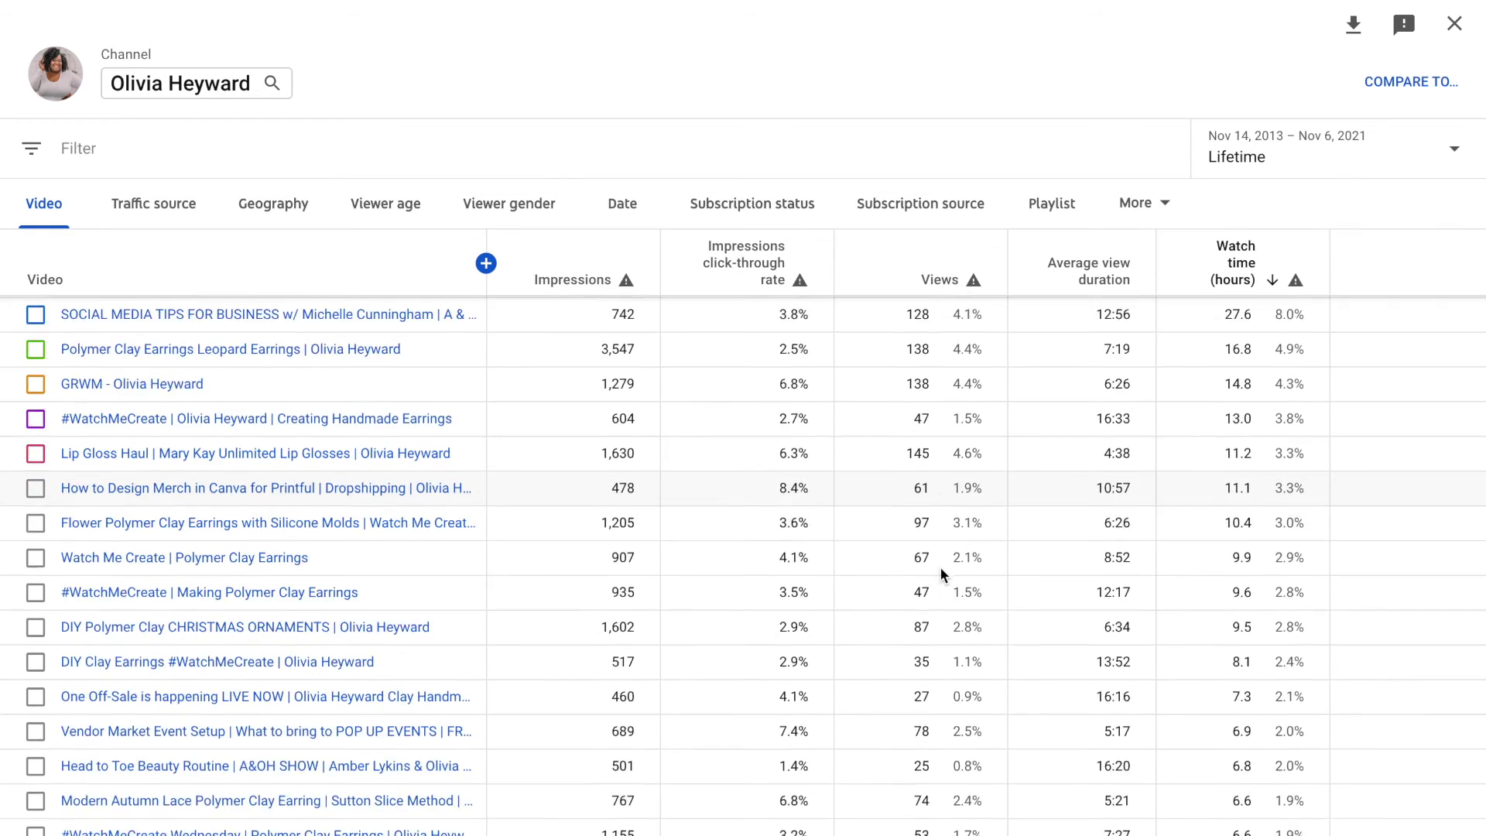
pyautogui.scroll(4, 944, 563)
# - Read the average view duration of each video down the list
pyautogui.scroll(-2, 1108, 456)
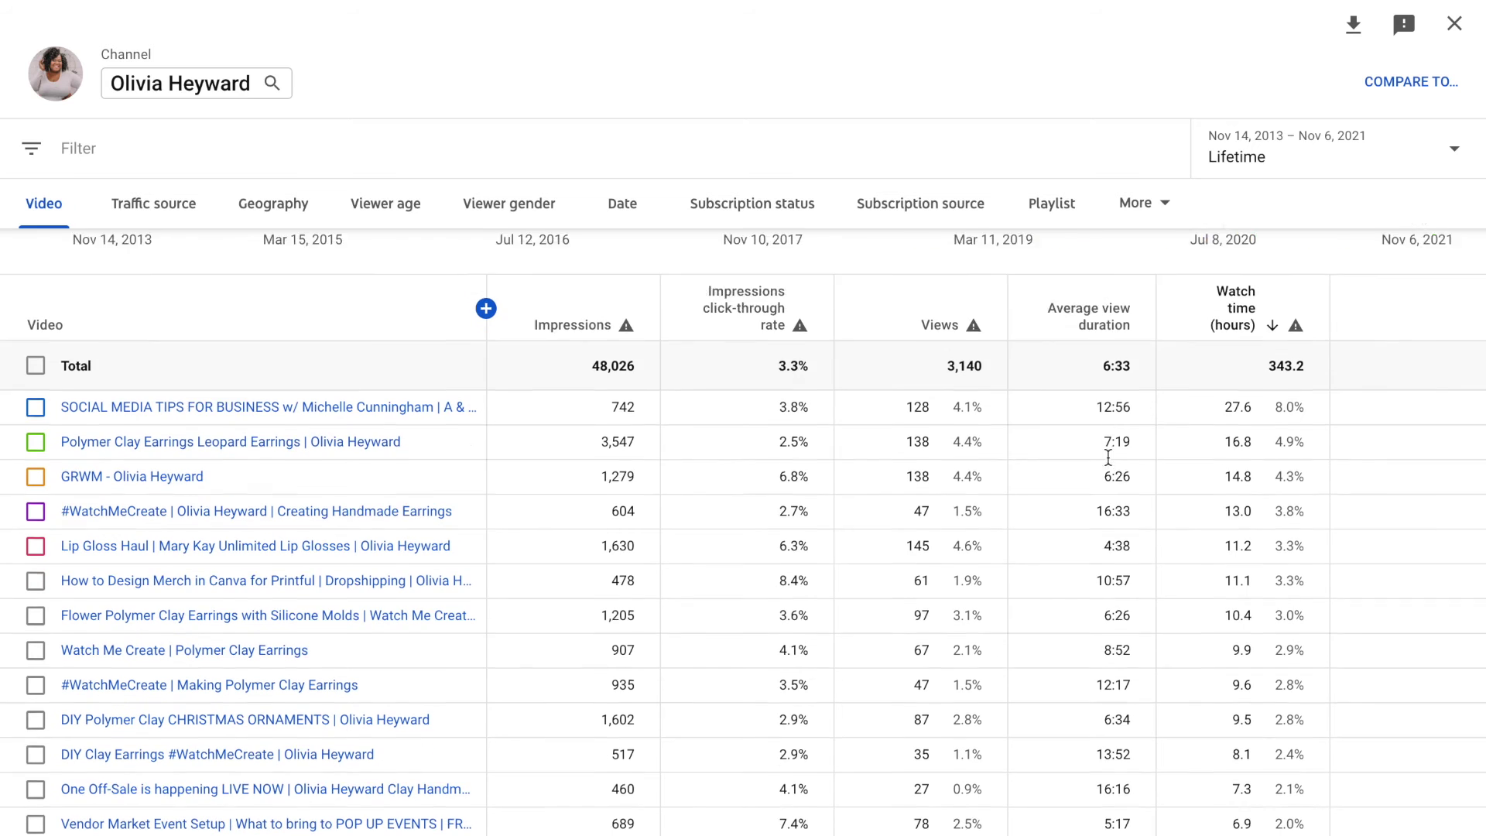
pyautogui.scroll(-4, 1115, 513)
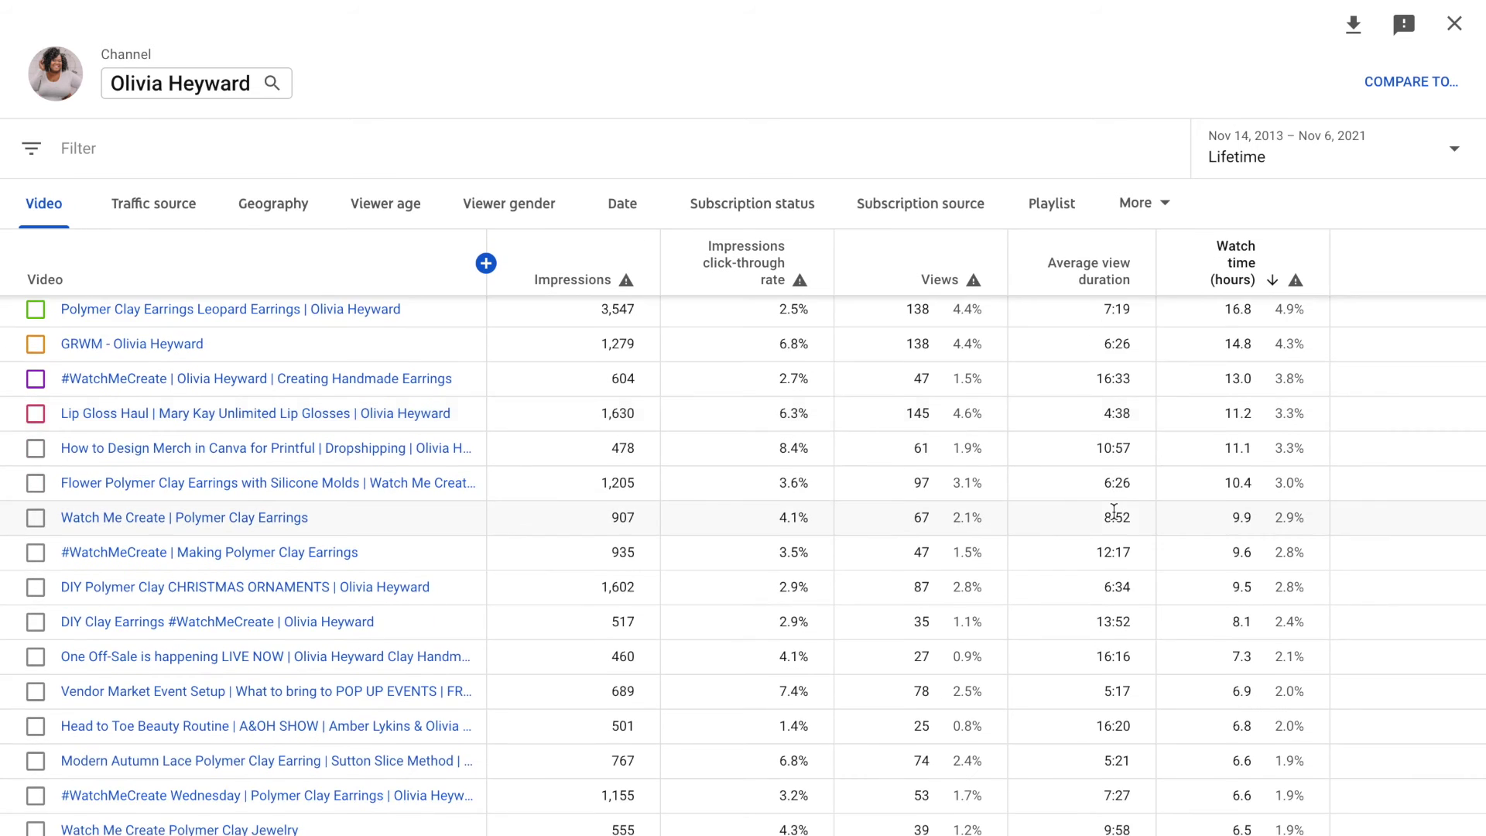
pyautogui.scroll(-2, 1114, 565)
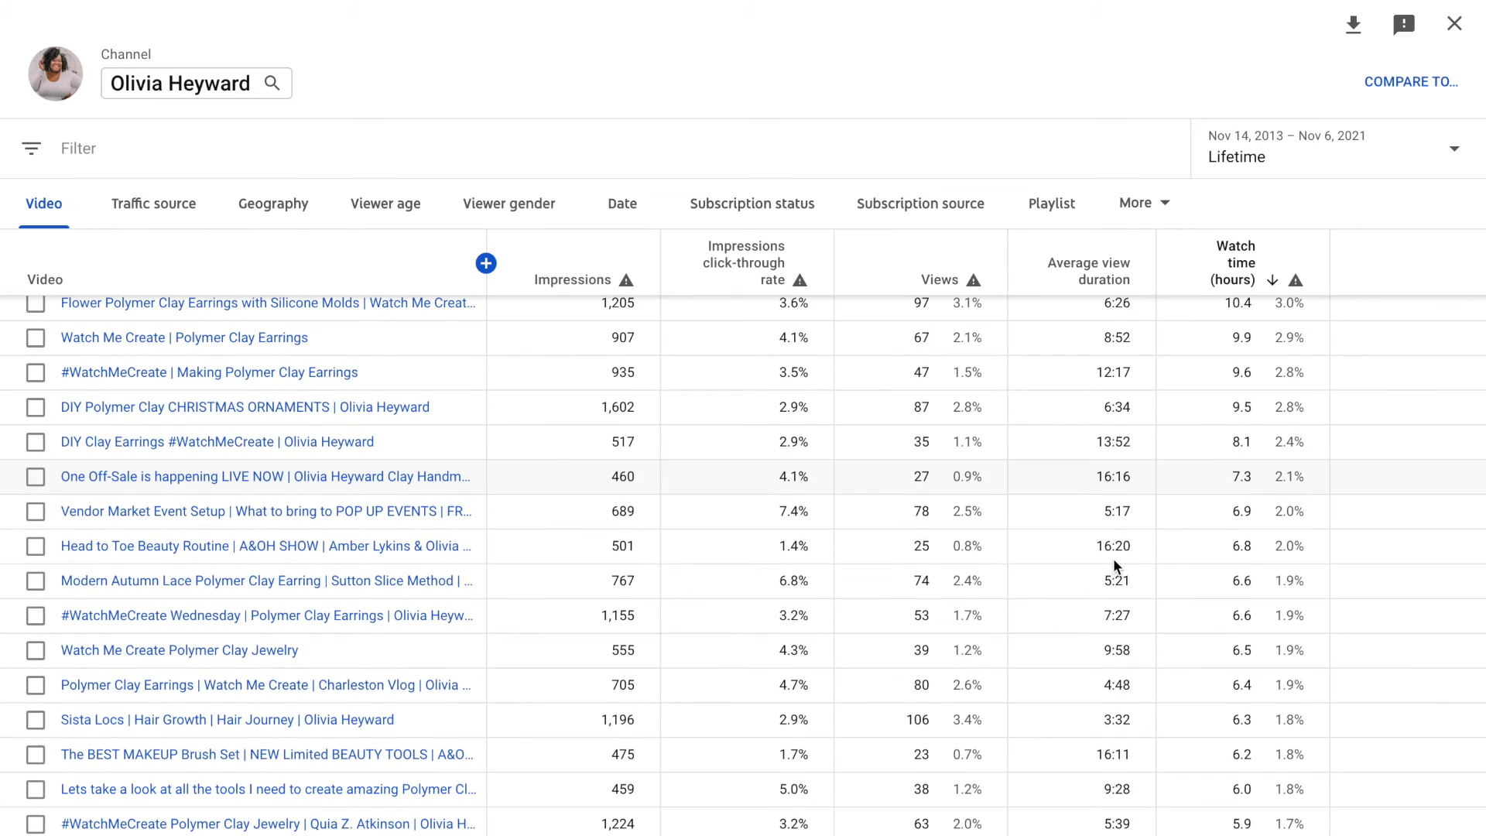
pyautogui.scroll(-2, 1115, 595)
pyautogui.scroll(-9, 1115, 594)
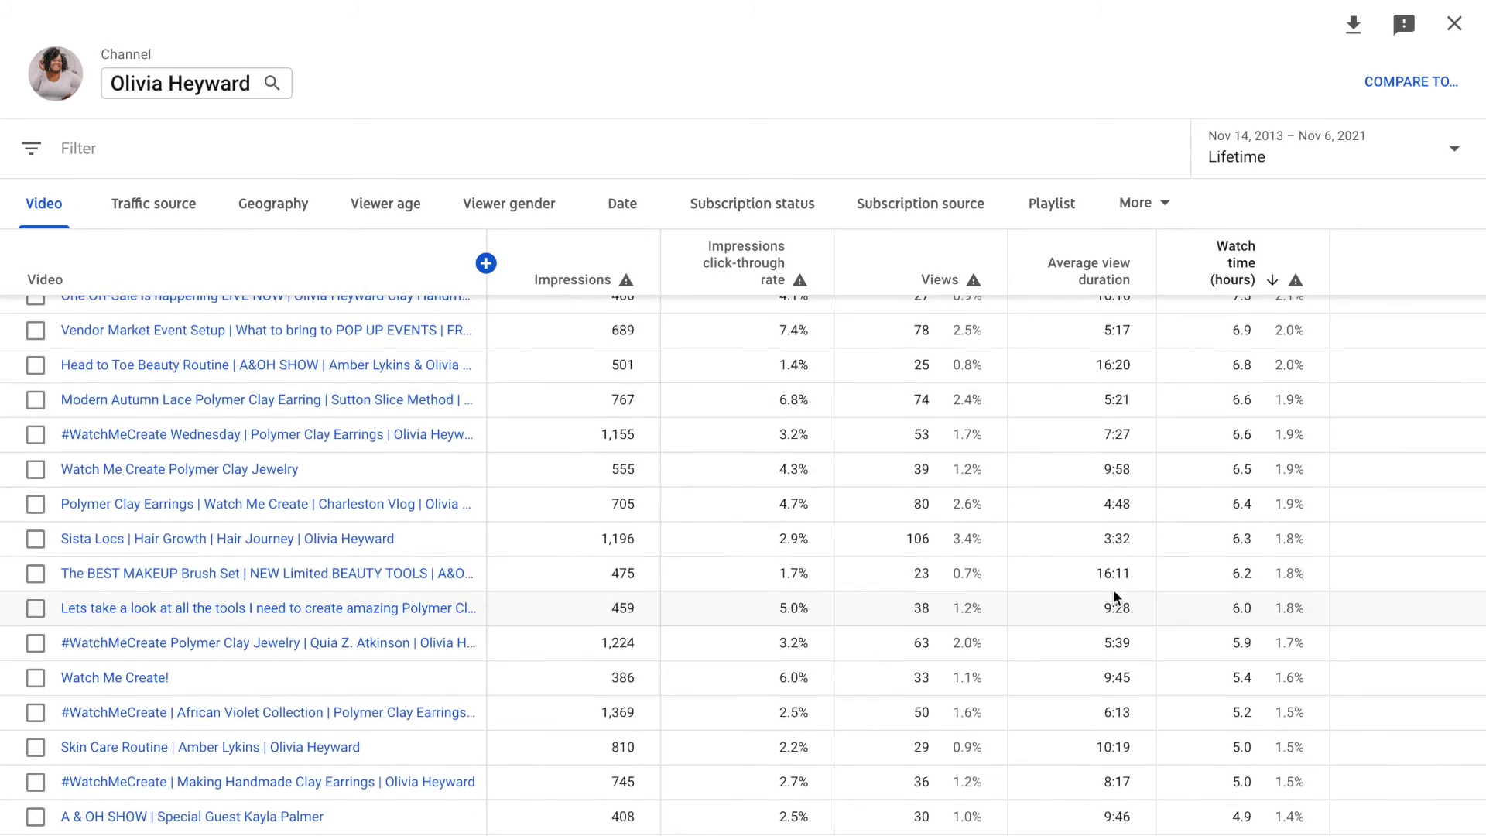
pyautogui.scroll(-5, 1113, 590)
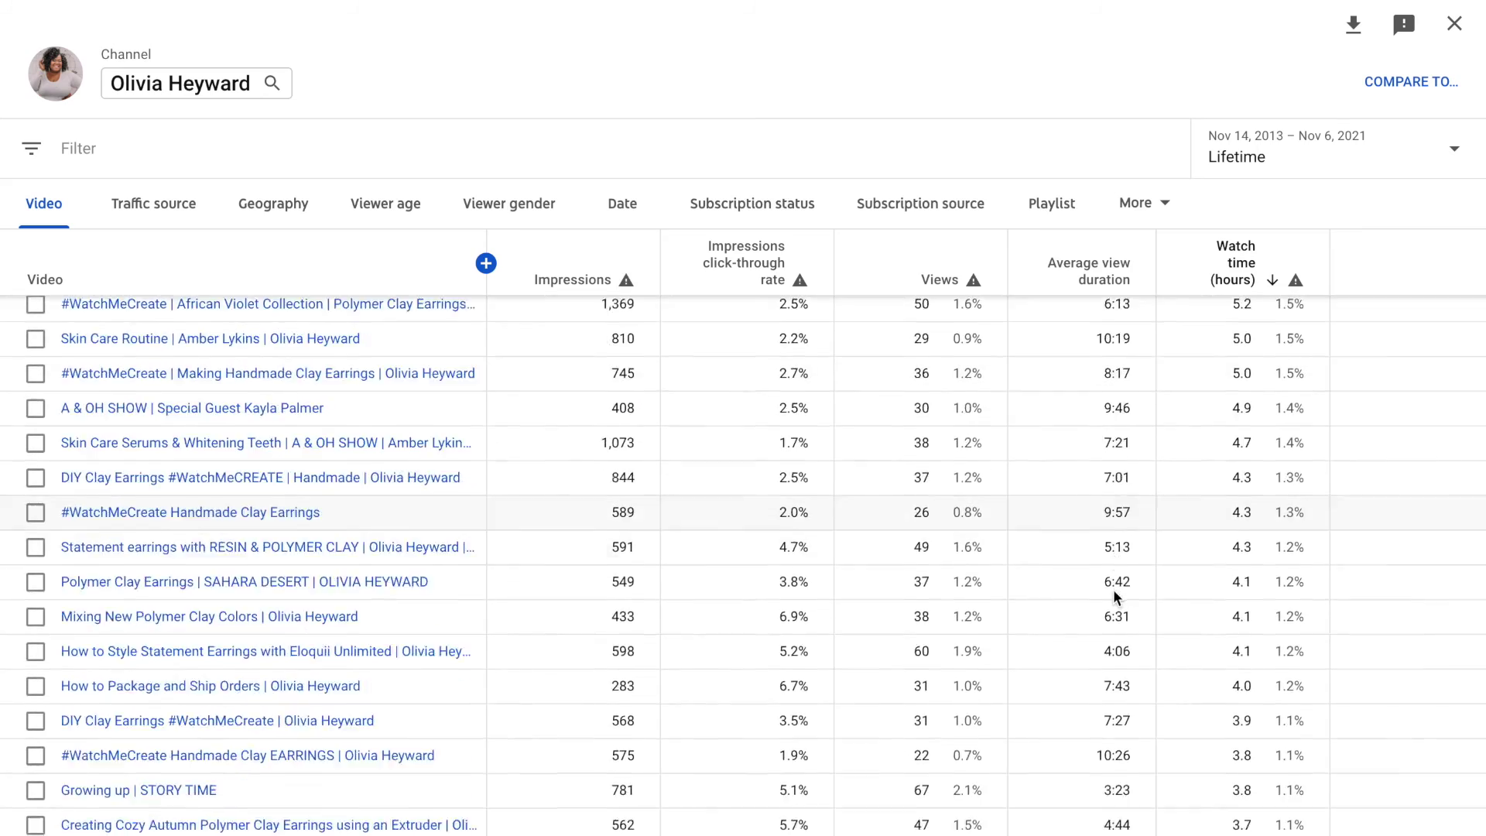
# - Check the watch time hours of the videos together with the lifetime watch time chart
pyautogui.scroll(20, 1114, 592)
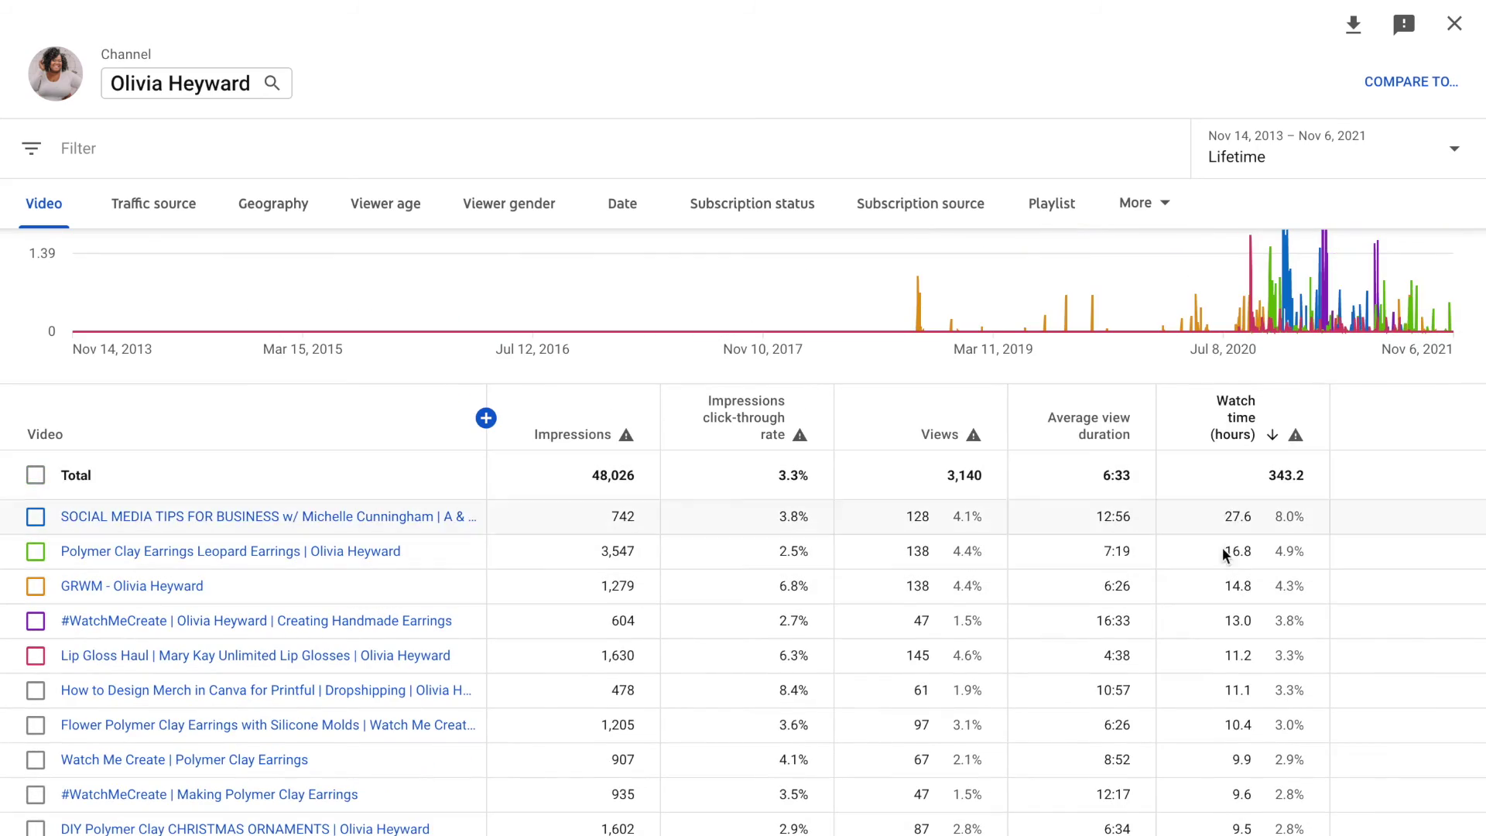
pyautogui.scroll(1, 1223, 546)
pyautogui.scroll(3, 1225, 557)
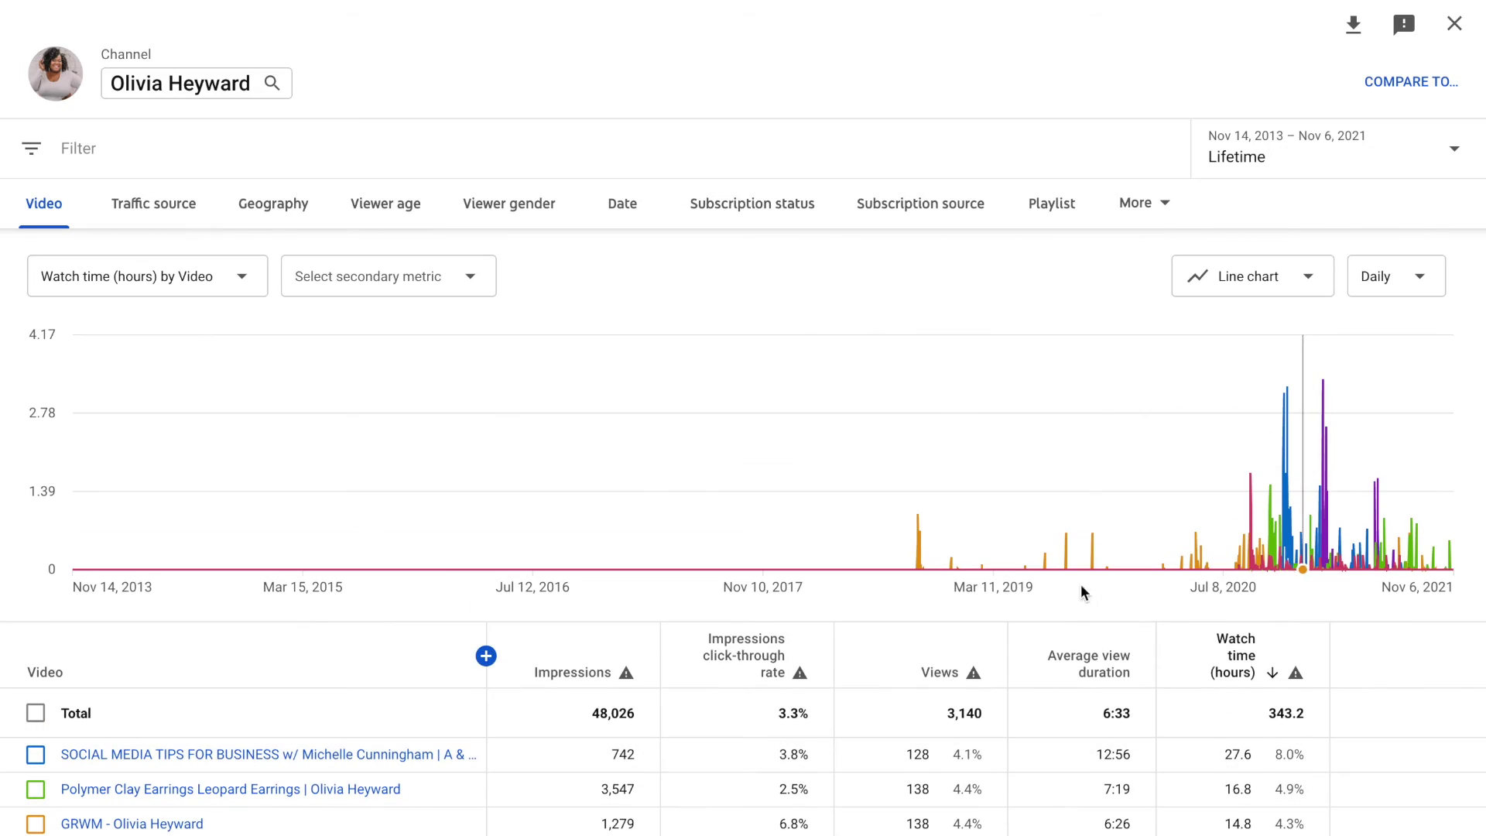
pyautogui.scroll(-15, 1054, 608)
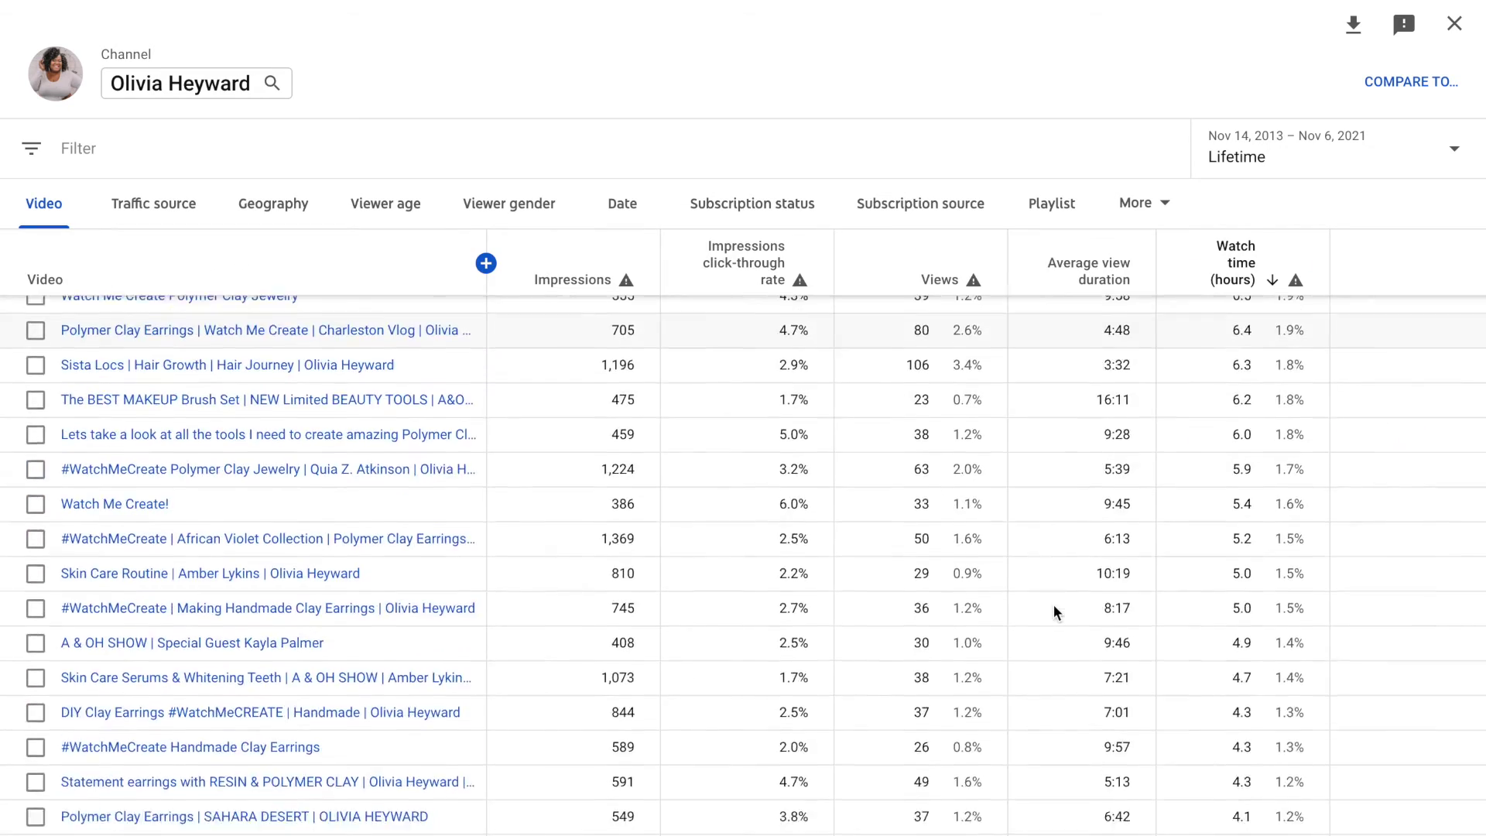
pyautogui.scroll(12, 1053, 605)
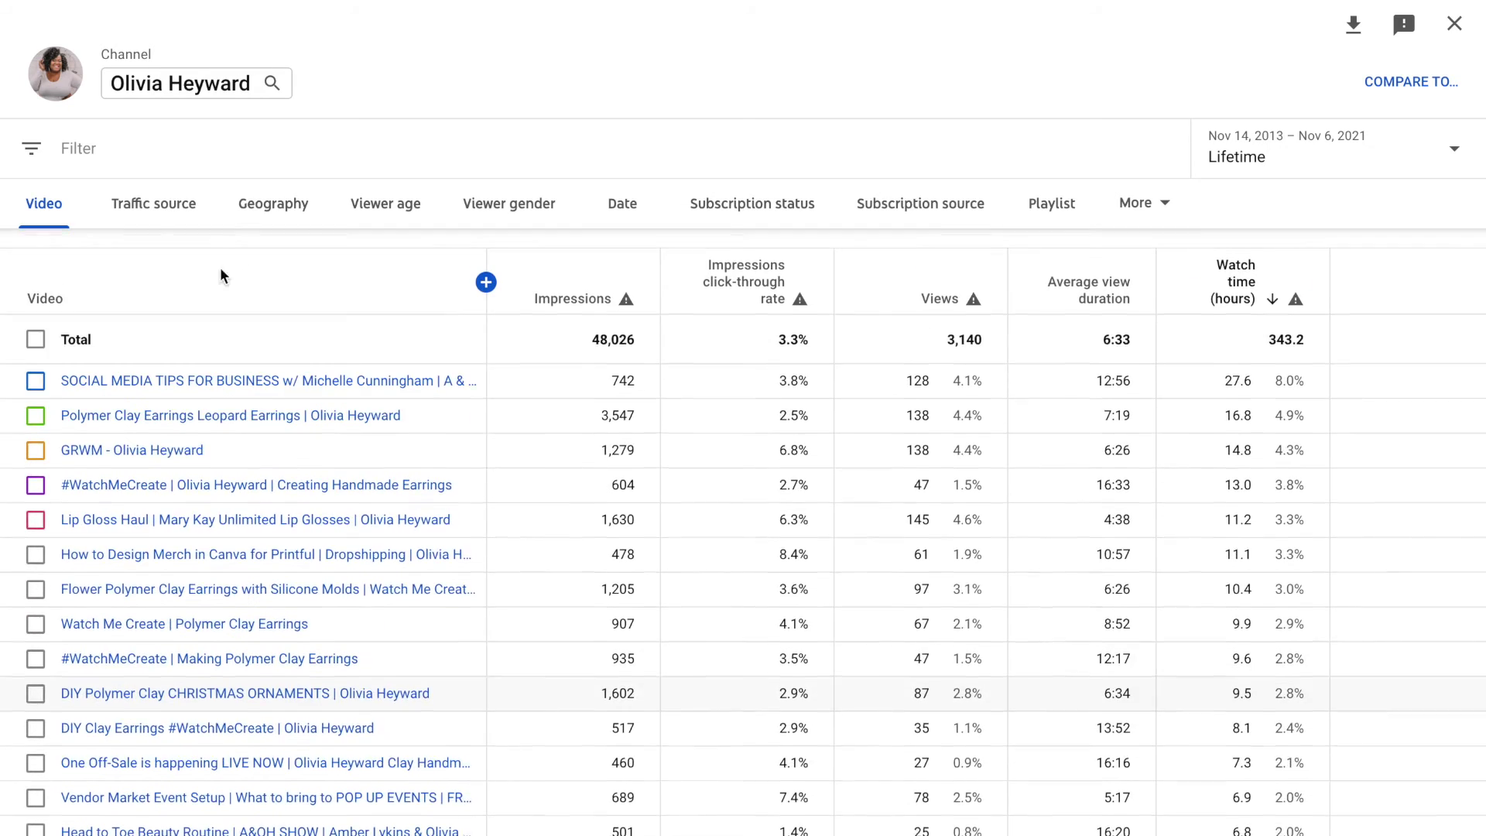
# - Break down the lifetime channel report by traffic source and review the listed sources, including notifications, external and suggested videos
pyautogui.click(163, 213)
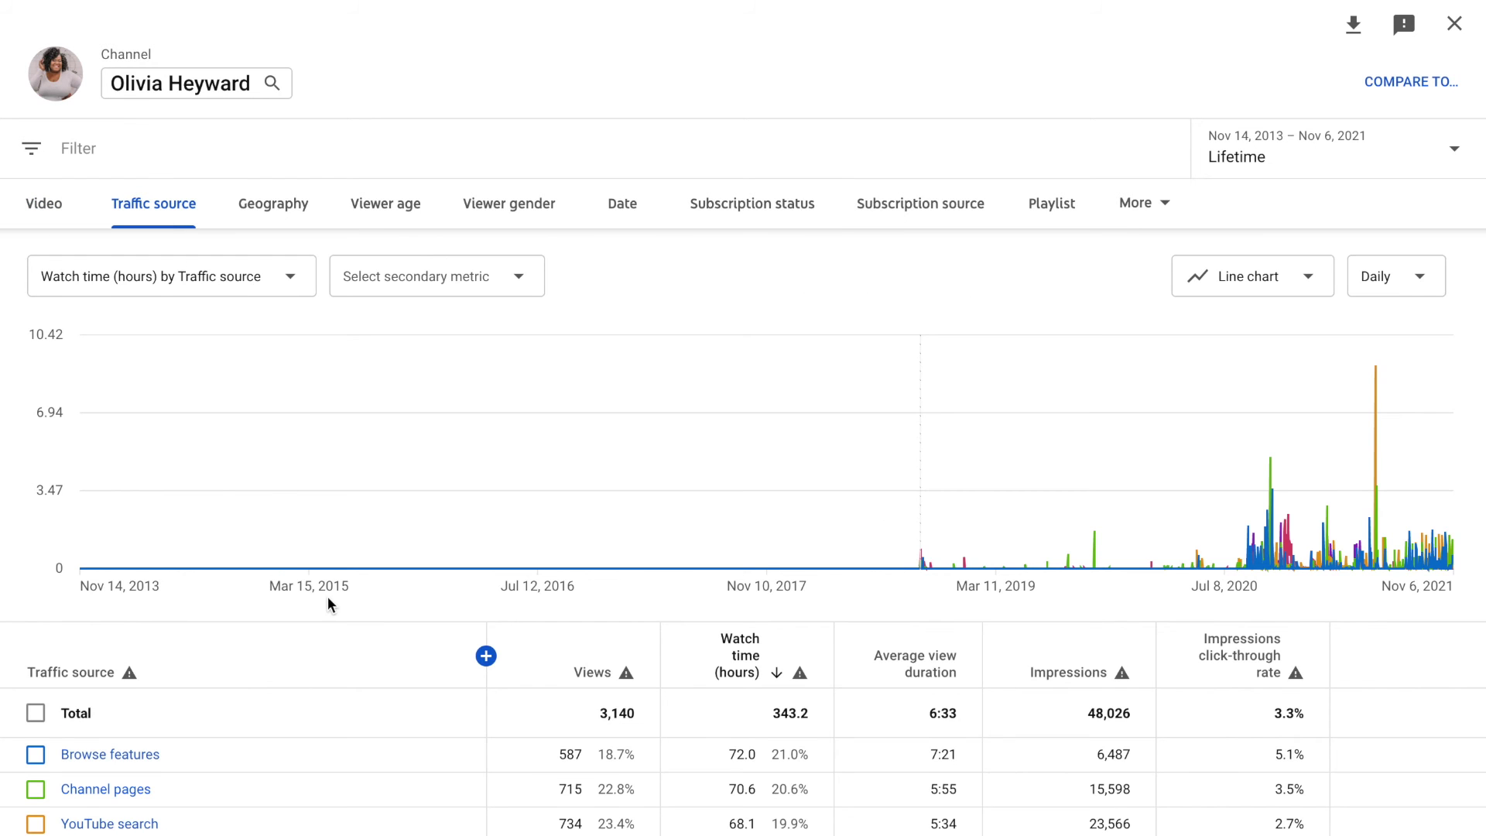
pyautogui.scroll(-4, 327, 596)
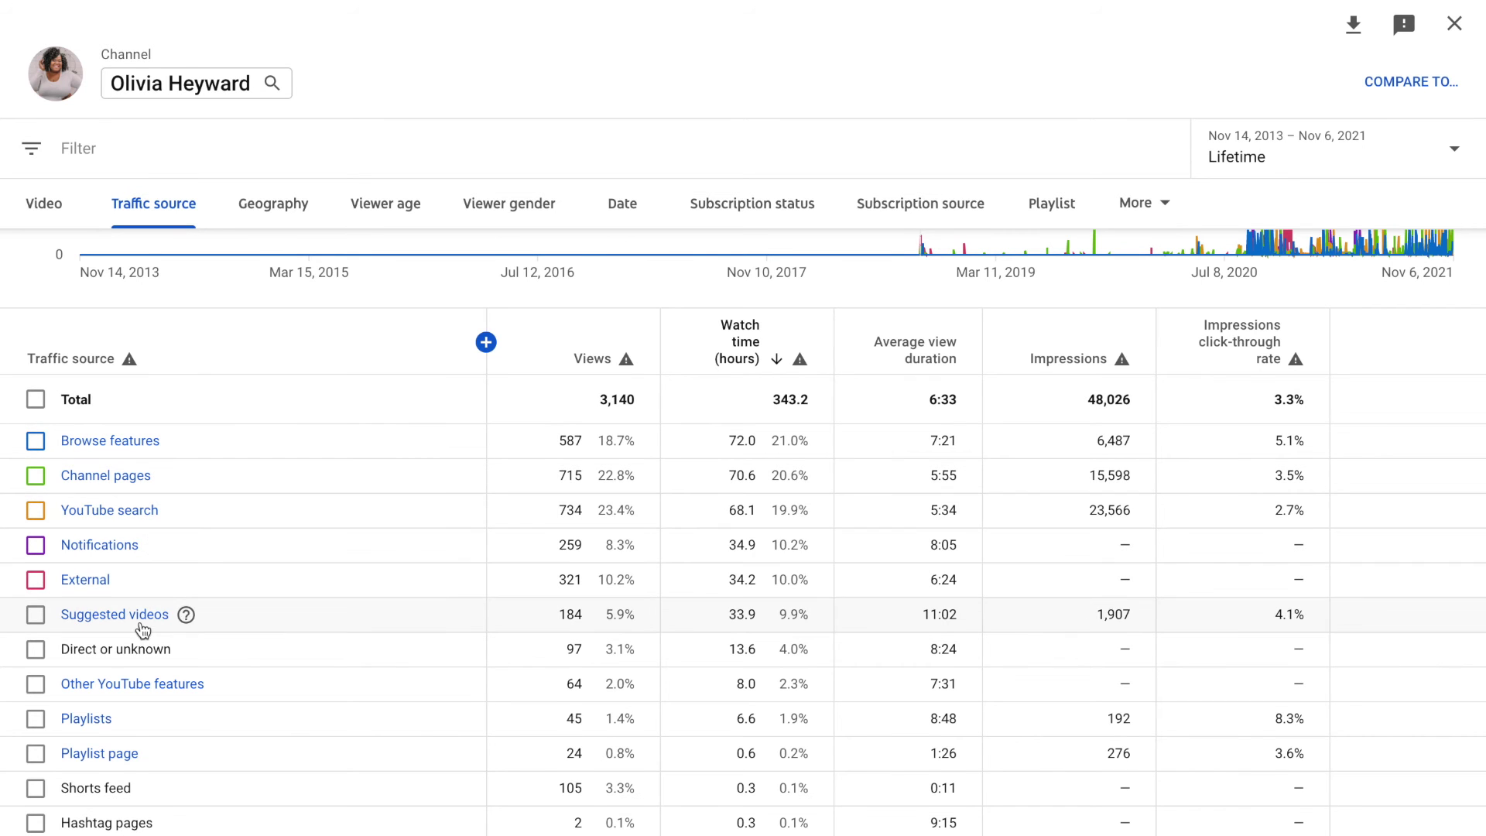
pyautogui.scroll(-1, 156, 649)
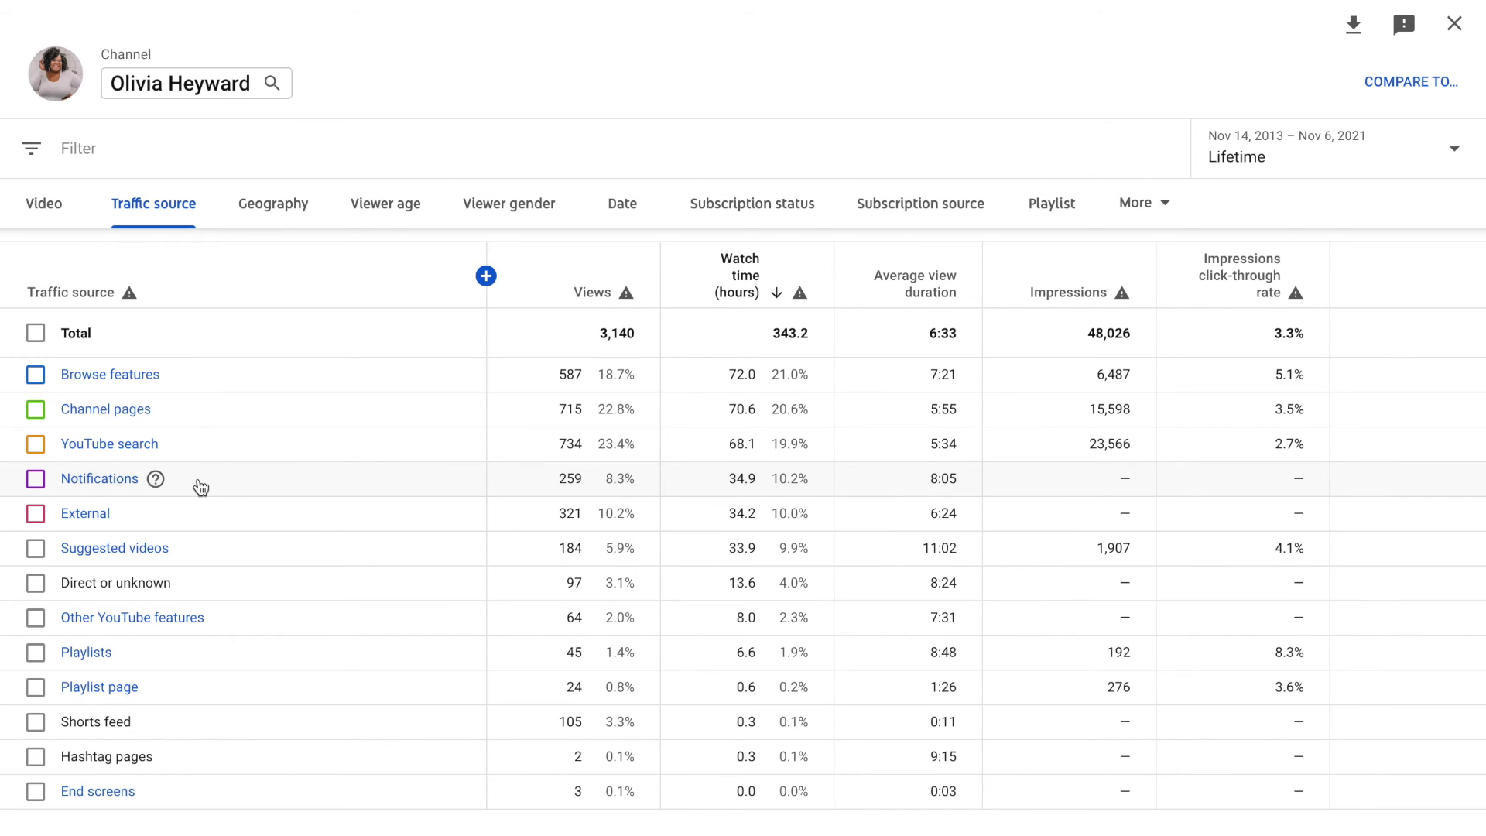
pyautogui.moveTo(156, 482)
pyautogui.moveTo(128, 517)
pyautogui.moveTo(187, 563)
pyautogui.scroll(2, 254, 393)
pyautogui.scroll(1, 253, 397)
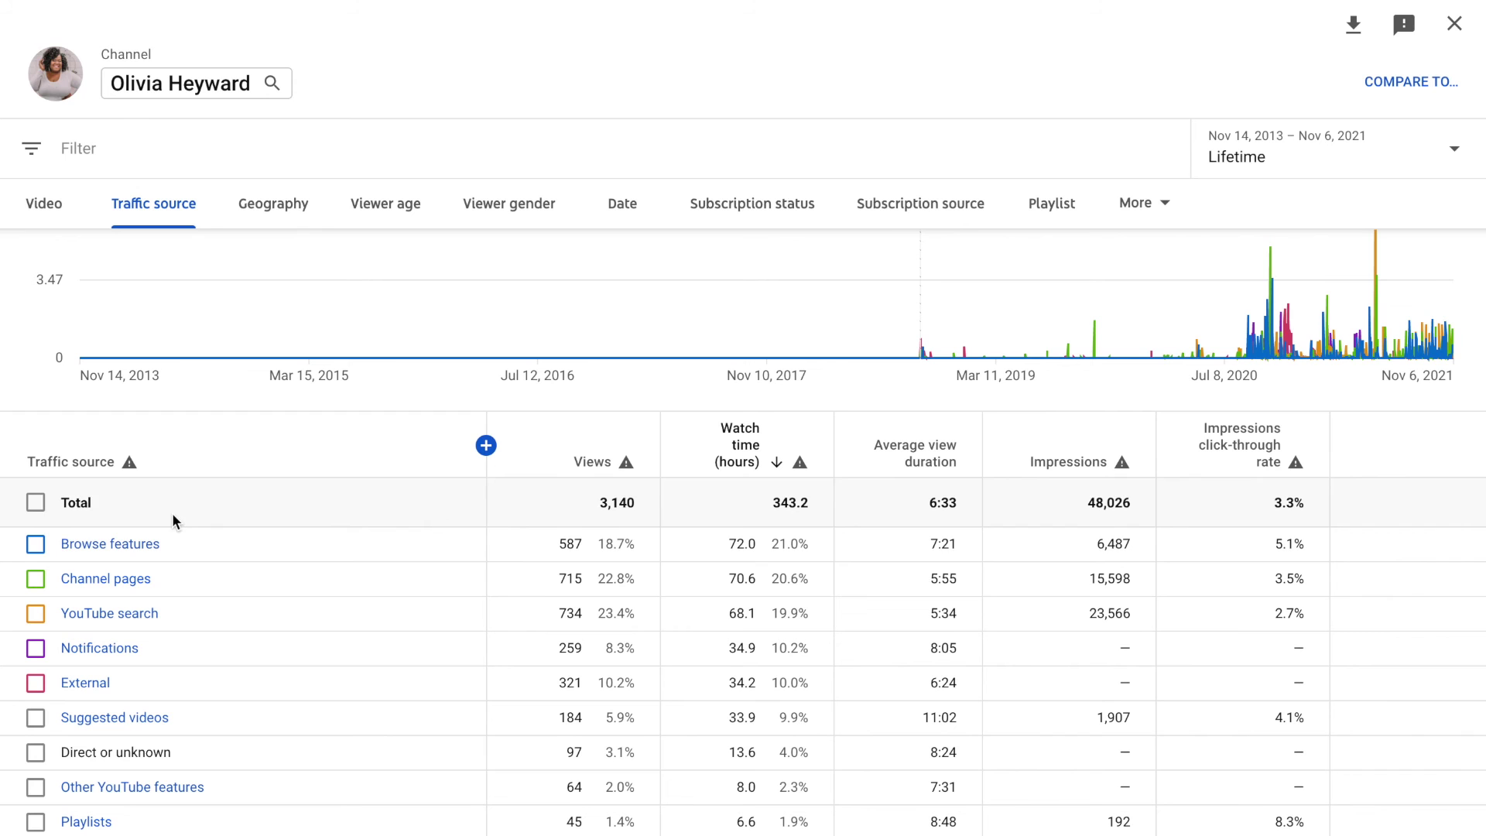
pyautogui.scroll(-2, 355, 550)
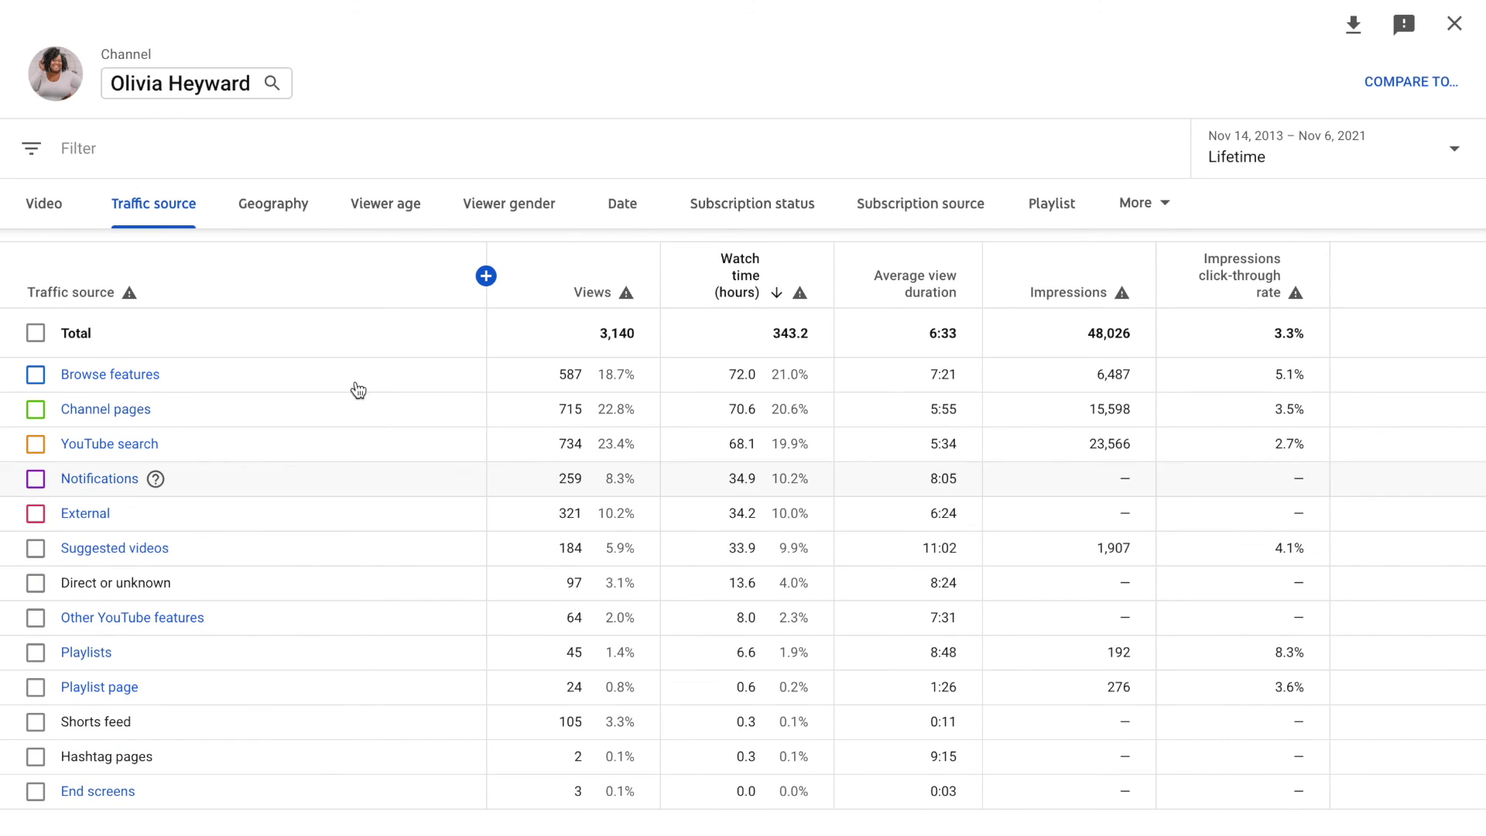
pyautogui.scroll(1, 382, 331)
pyautogui.scroll(3, 382, 325)
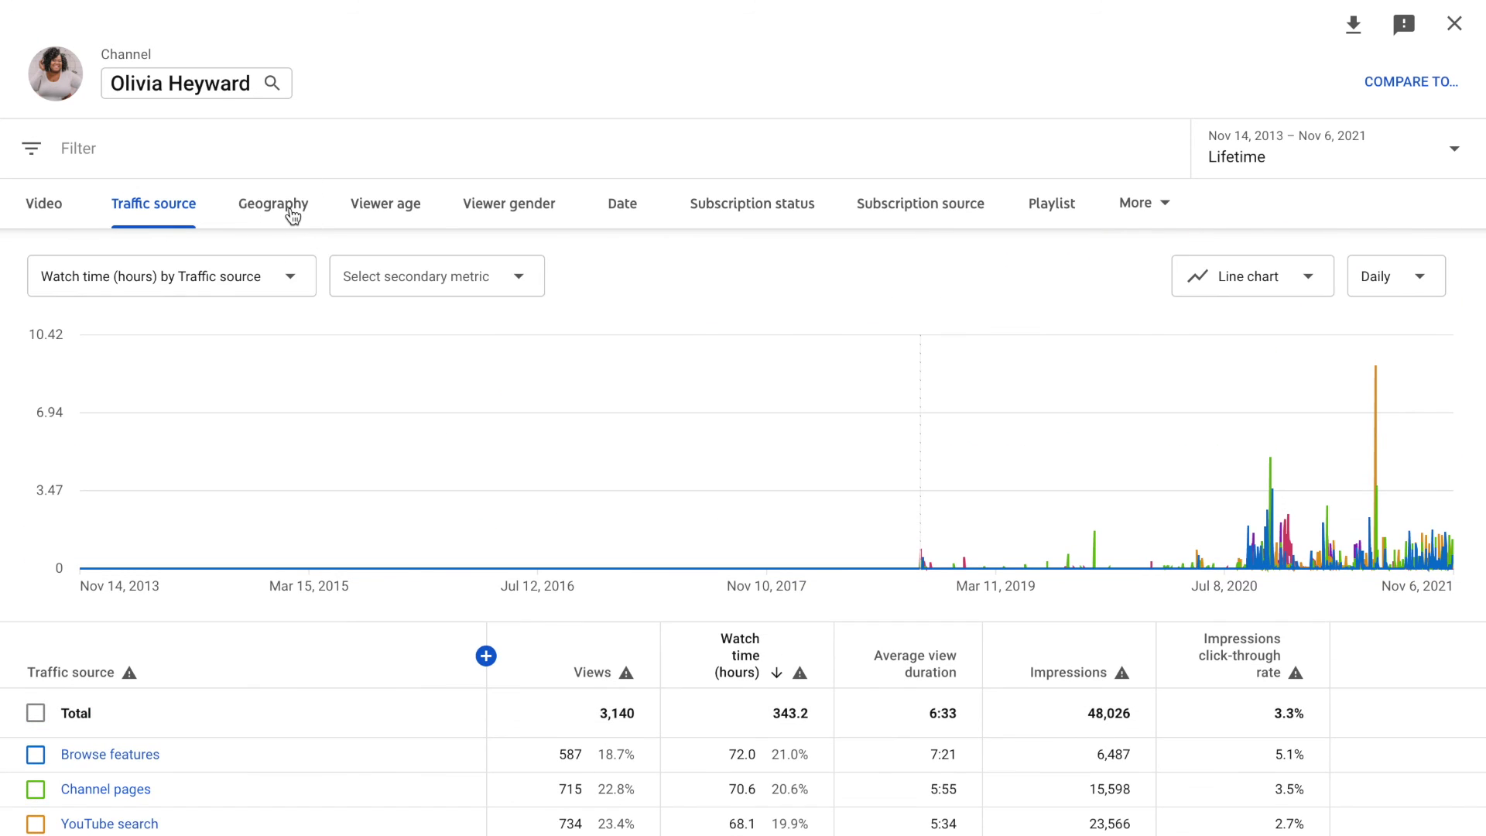
# - View the lifetime watch time by geography, and close the detailed report to return to the Engagement analytics
pyautogui.click(293, 216)
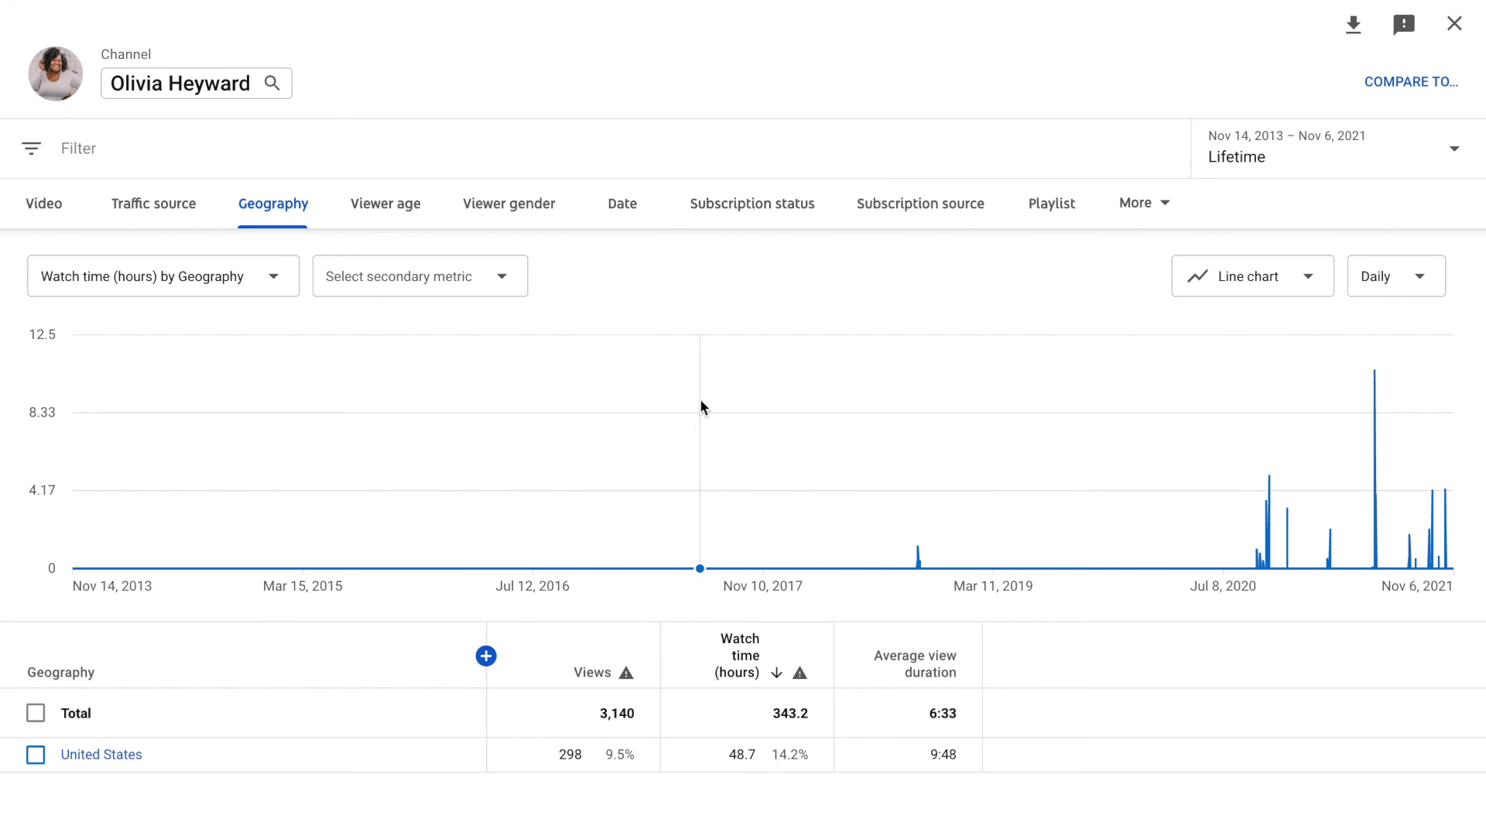
pyautogui.click(1455, 25)
pyautogui.scroll(14, 842, 522)
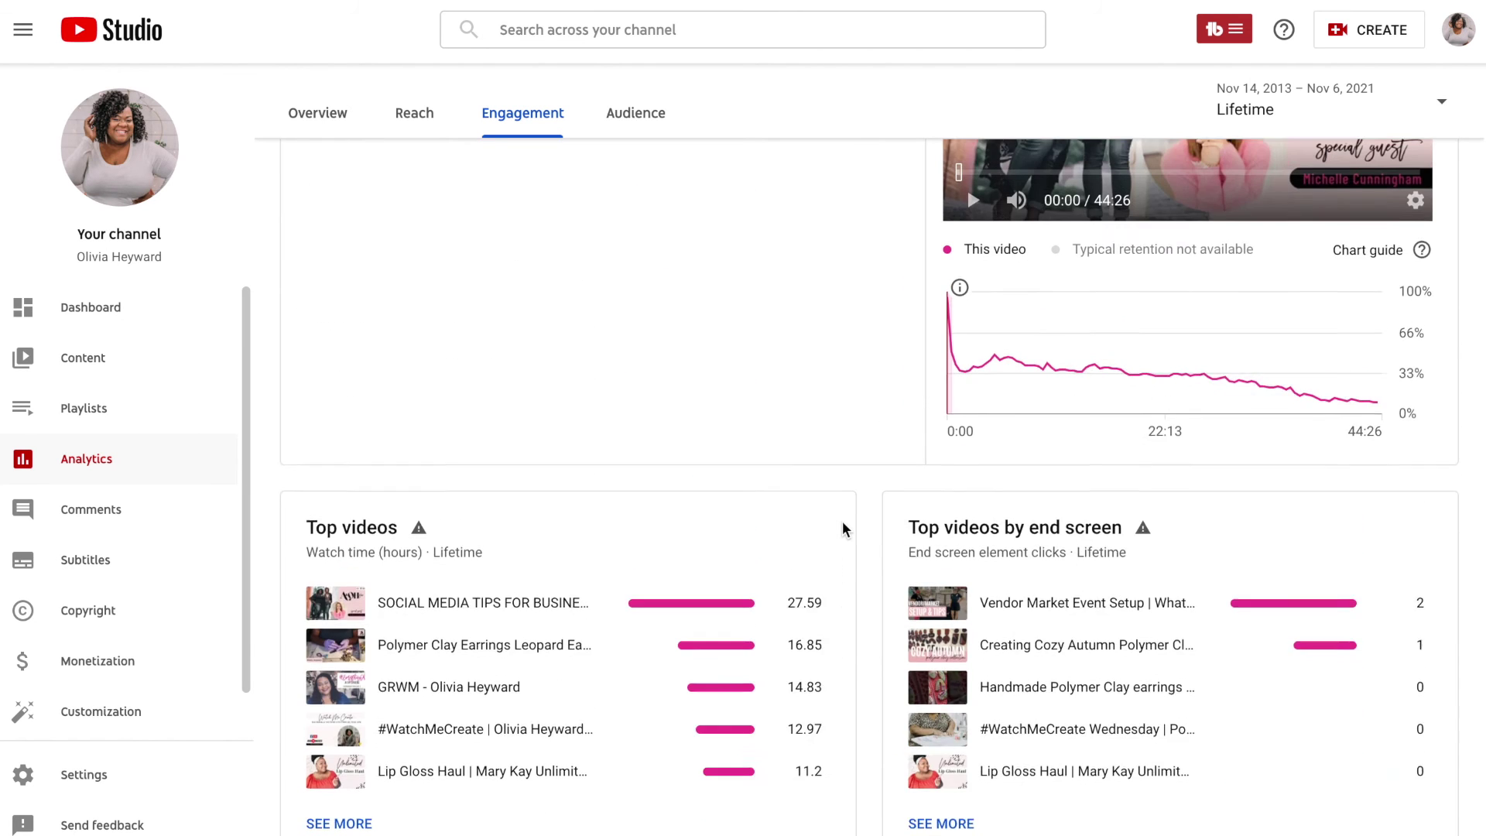
pyautogui.scroll(1, 842, 522)
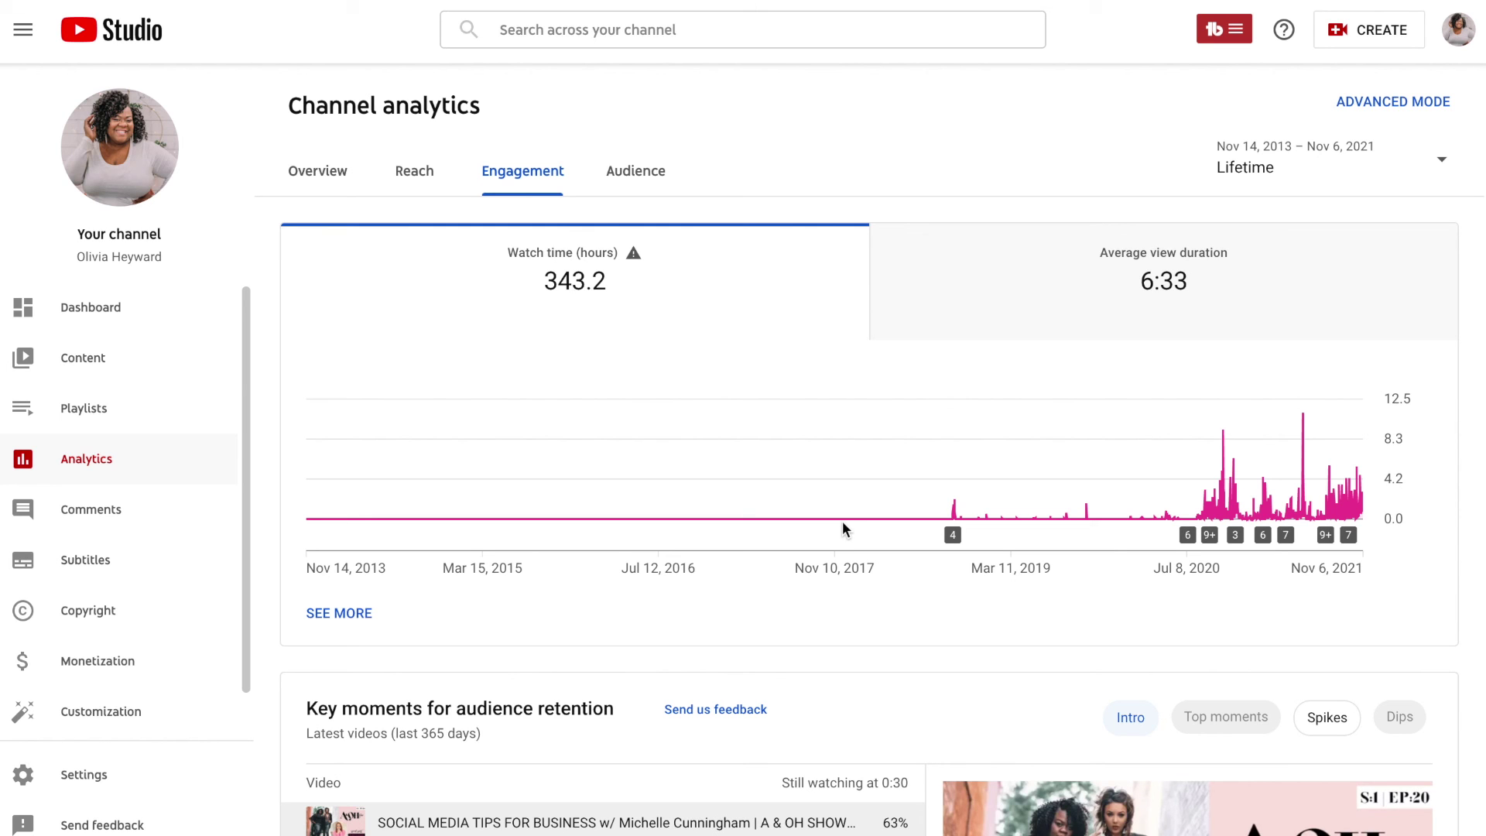
# - Review the Engagement page's lifetime watch time chart, audience retention section and top video lists
pyautogui.moveTo(825, 500)
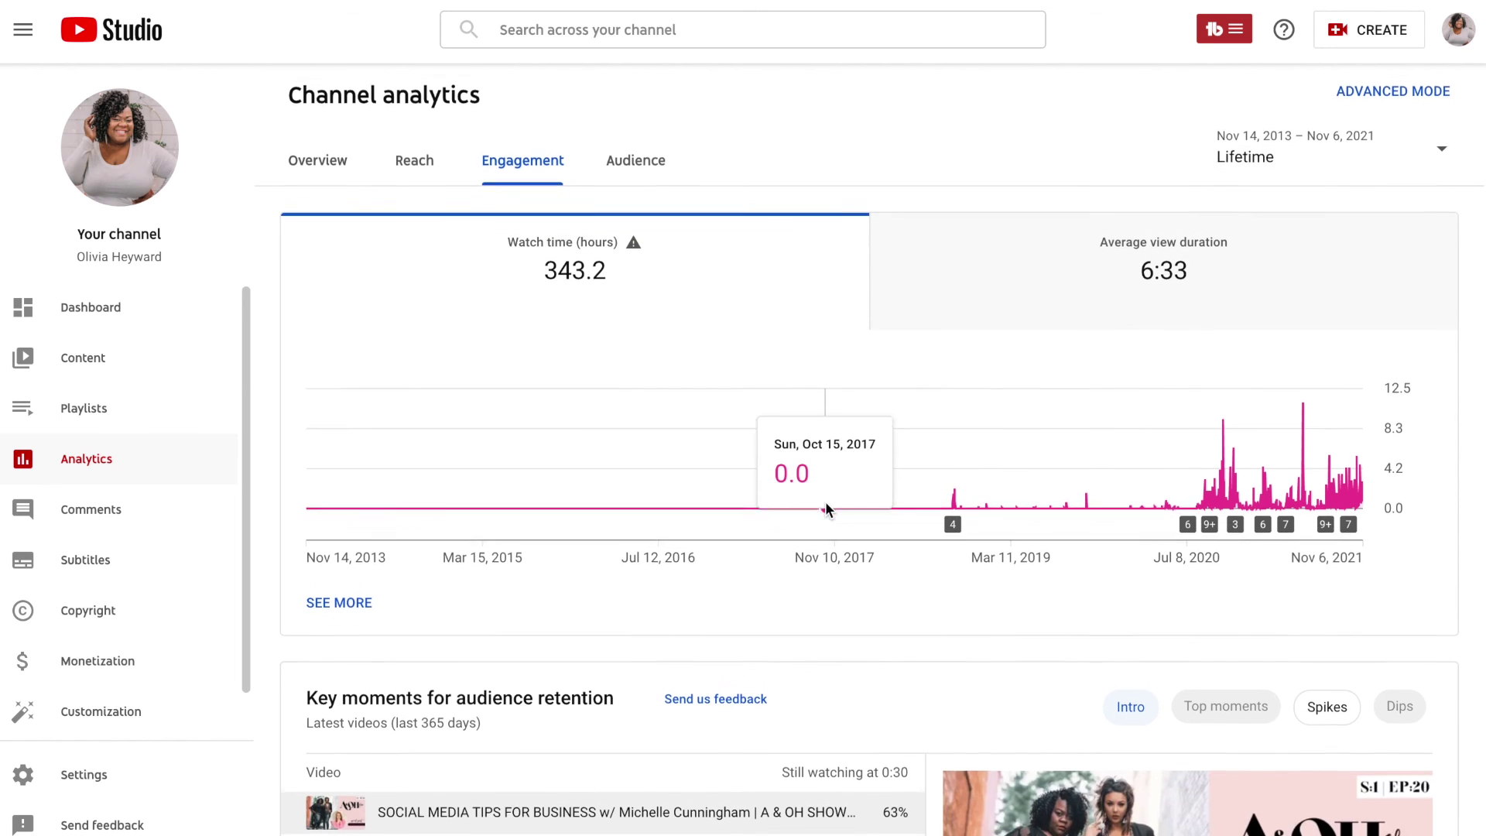
pyautogui.scroll(-1, 825, 500)
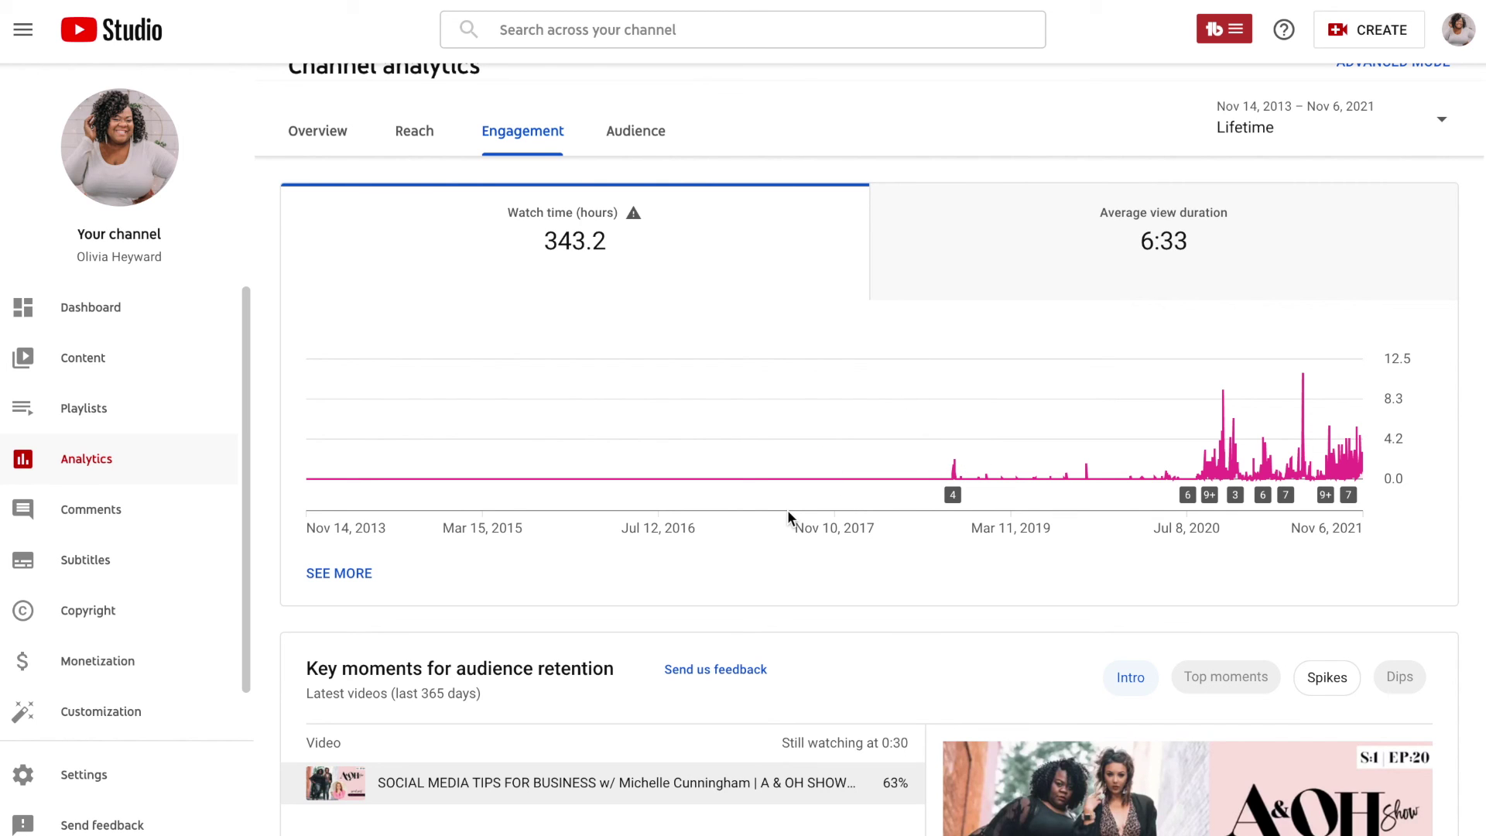
pyautogui.scroll(-1, 788, 514)
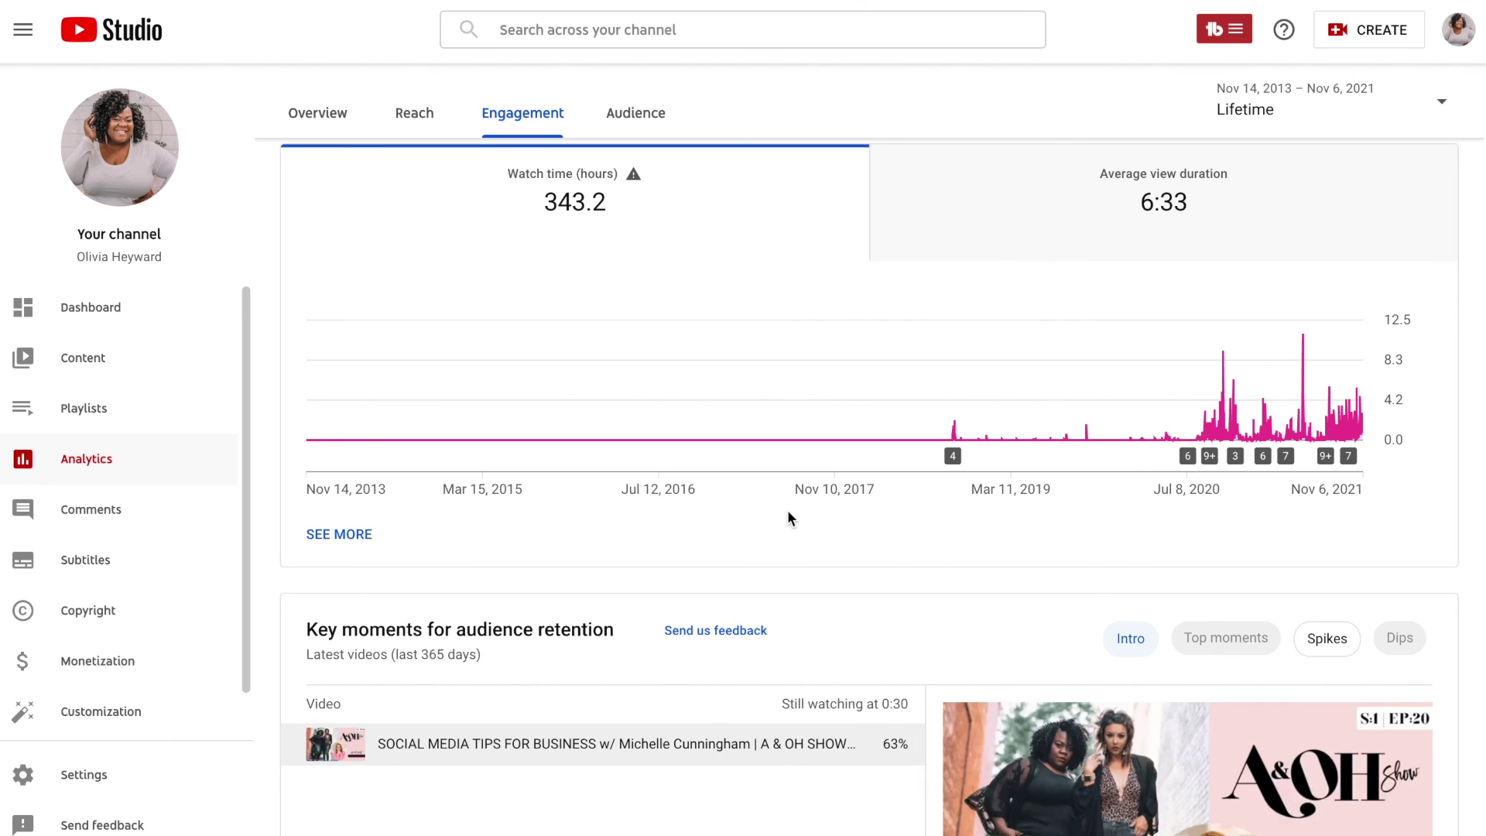
pyautogui.scroll(-10, 787, 514)
pyautogui.scroll(12, 787, 517)
# - Open the channel analytics overview and skim the lifetime views chart and the top videos for the period
pyautogui.click(317, 172)
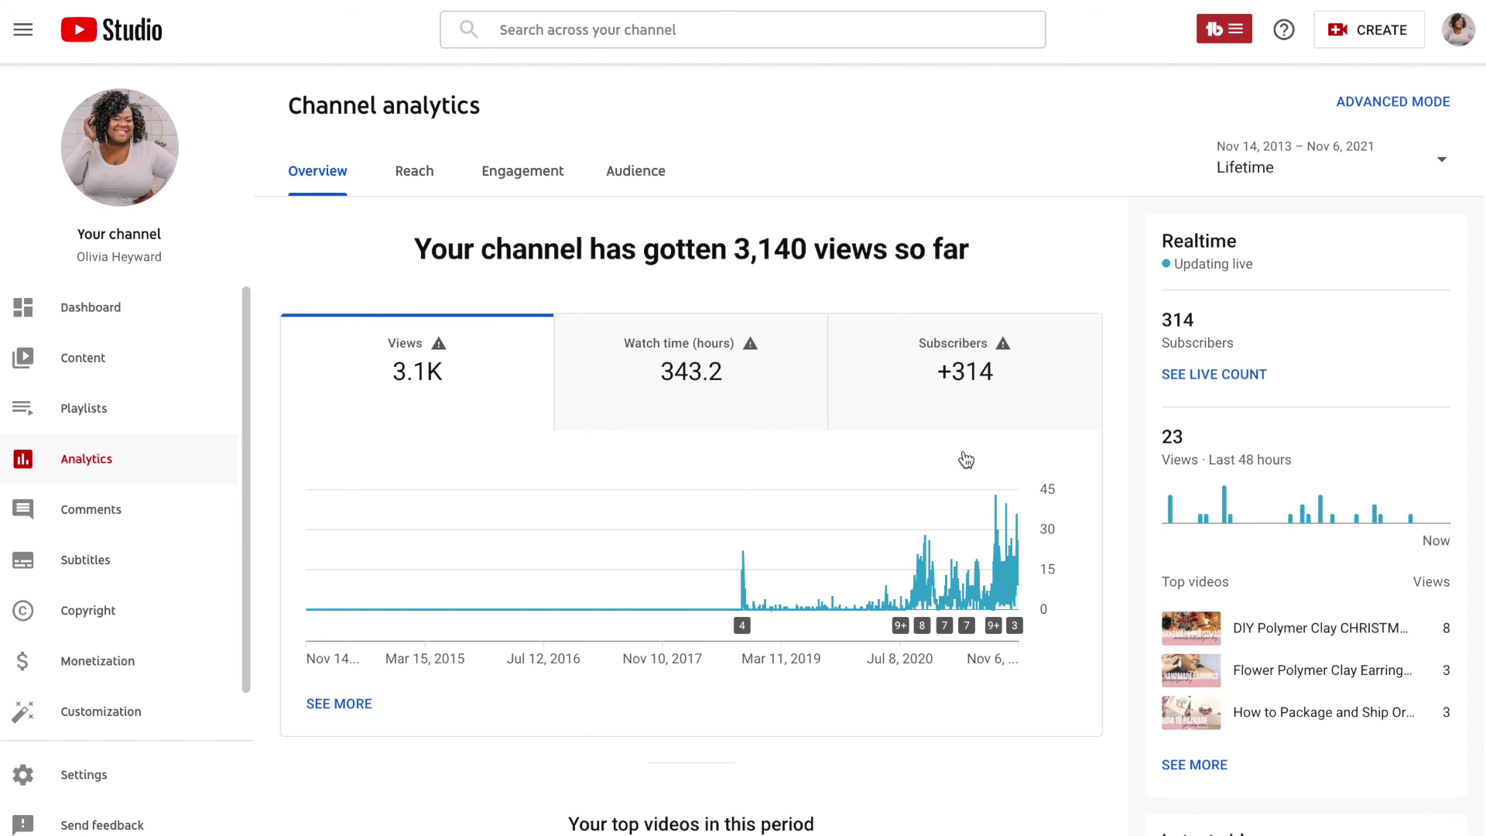
pyautogui.scroll(-1, 964, 455)
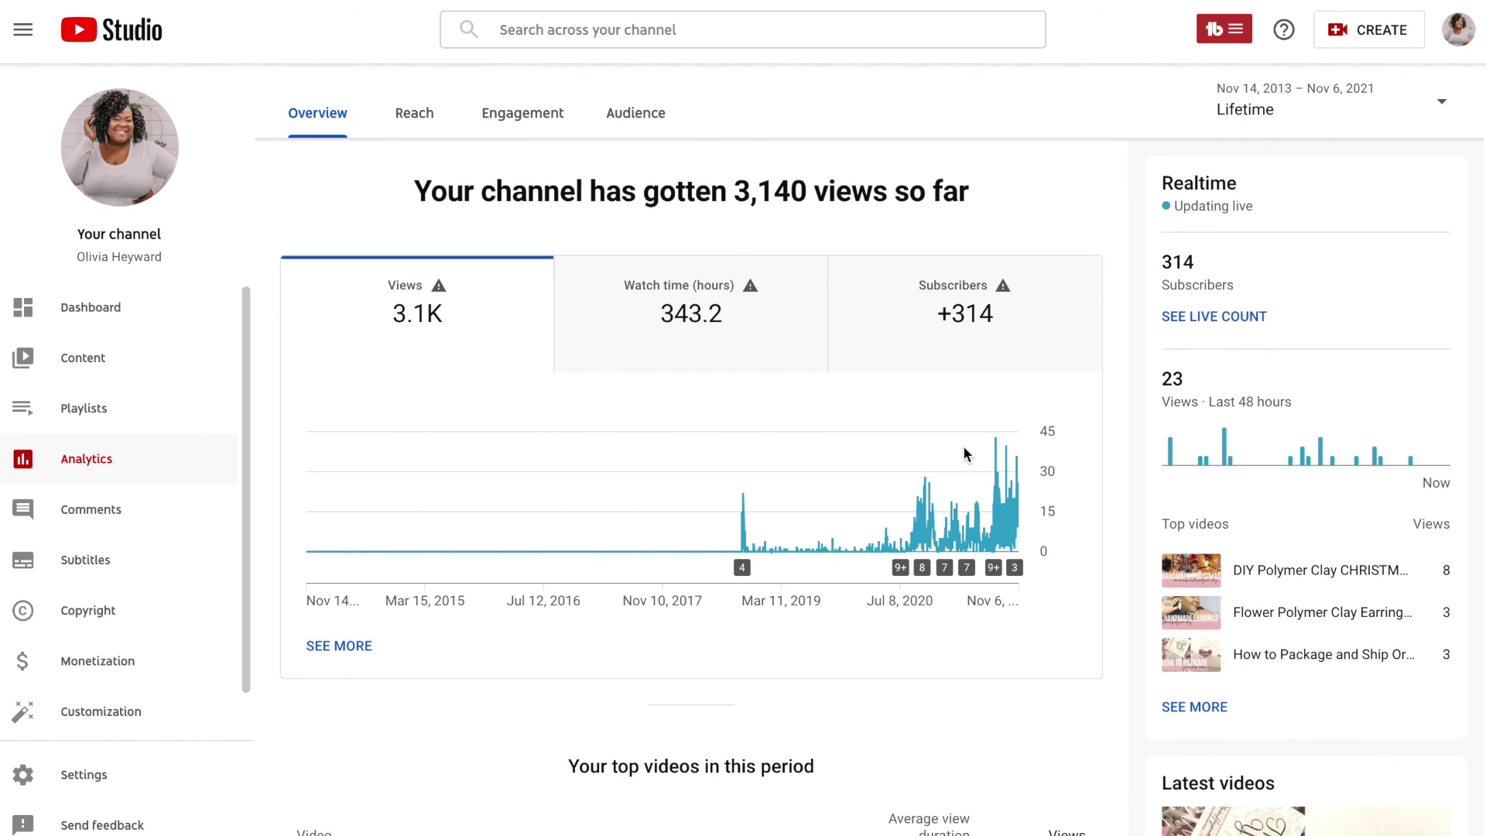
pyautogui.scroll(-4, 964, 455)
pyautogui.scroll(1, 964, 455)
pyautogui.scroll(5, 965, 455)
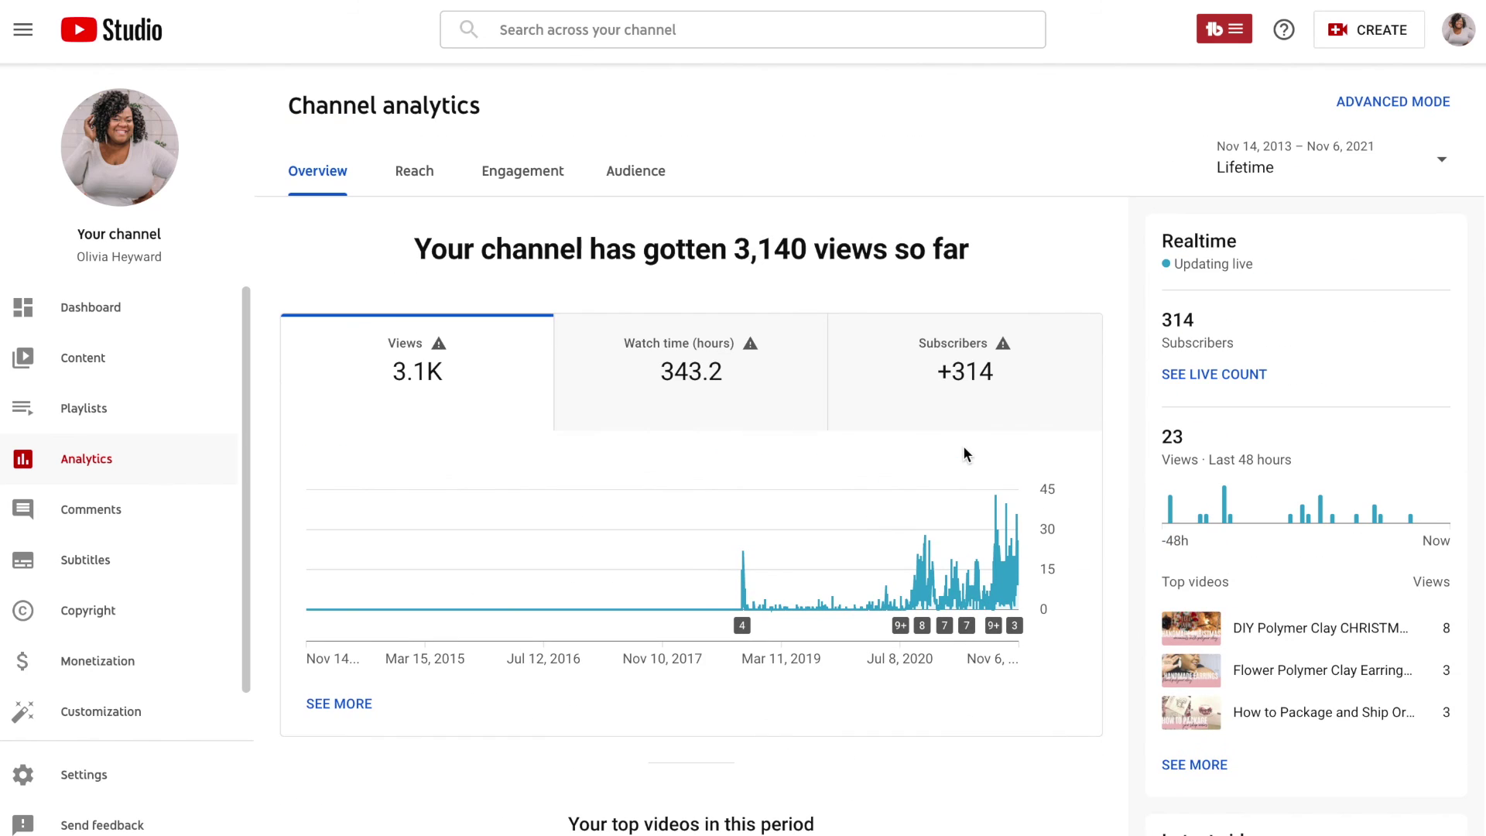